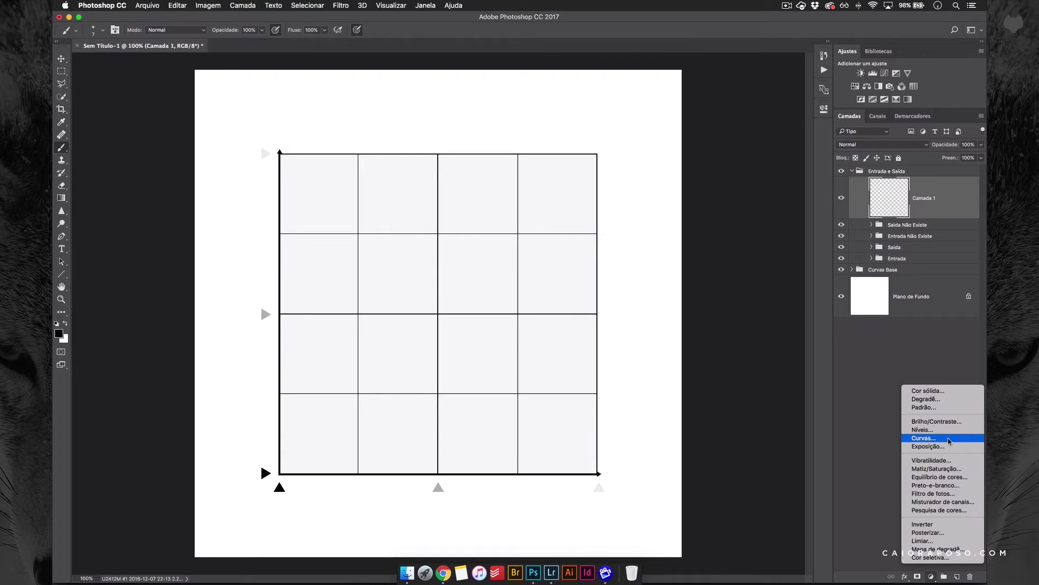
# Add a Curves adjustment layer to view its graph and delete it again.
pyautogui.click(950, 440)
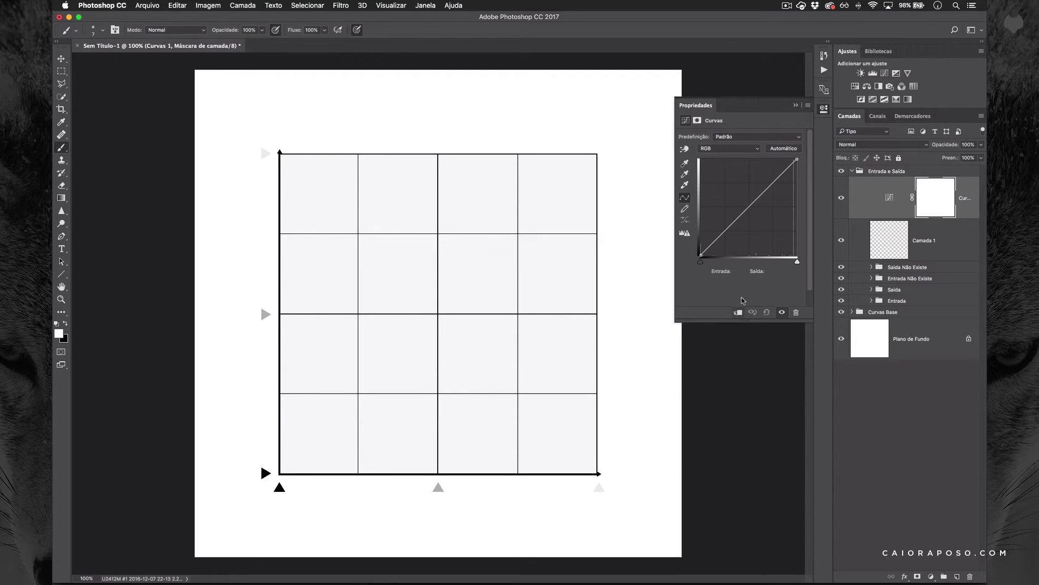
pyautogui.press('Delete')
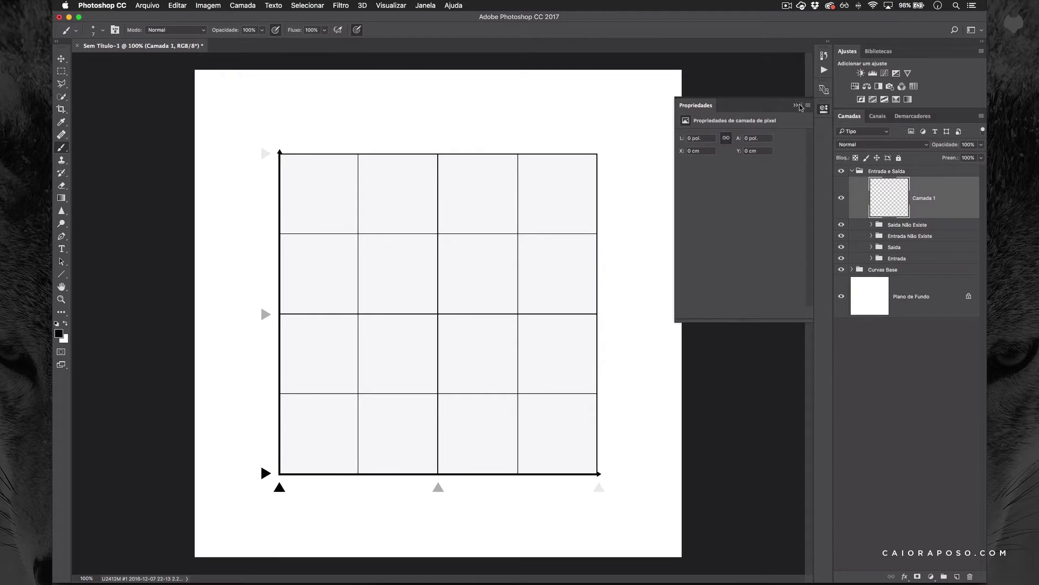
pyautogui.click(796, 105)
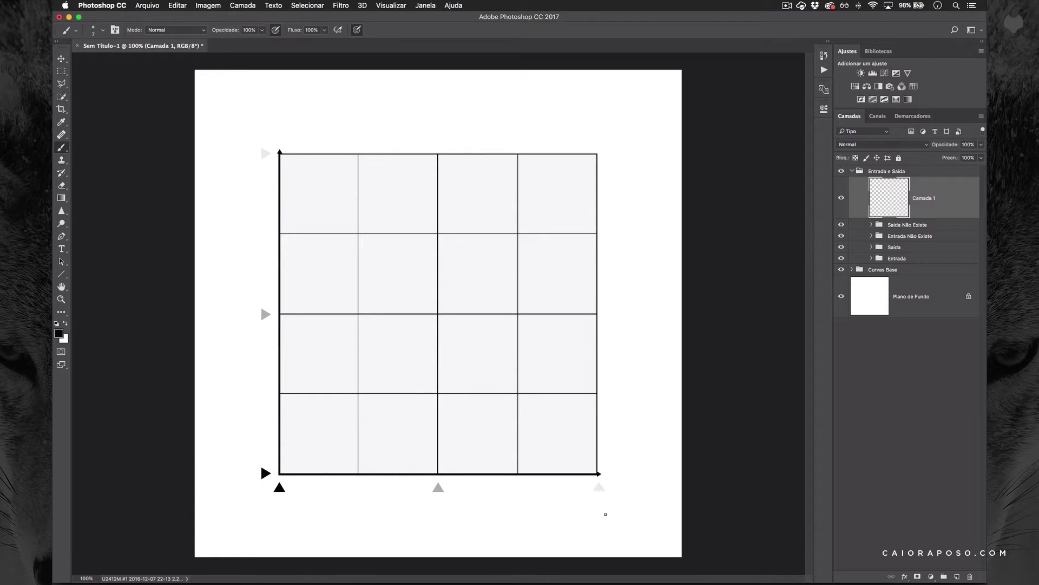
# Handwrite the labels "BRANCO", "TONS MÉDIOS" and "PRETOS" under the white, grey and black markers of the horizontal axis.
pyautogui.moveTo(603, 510)
pyautogui.mouseDown()
pyautogui.moveTo(602, 519)
pyautogui.moveTo(656, 472)
pyautogui.mouseUp()
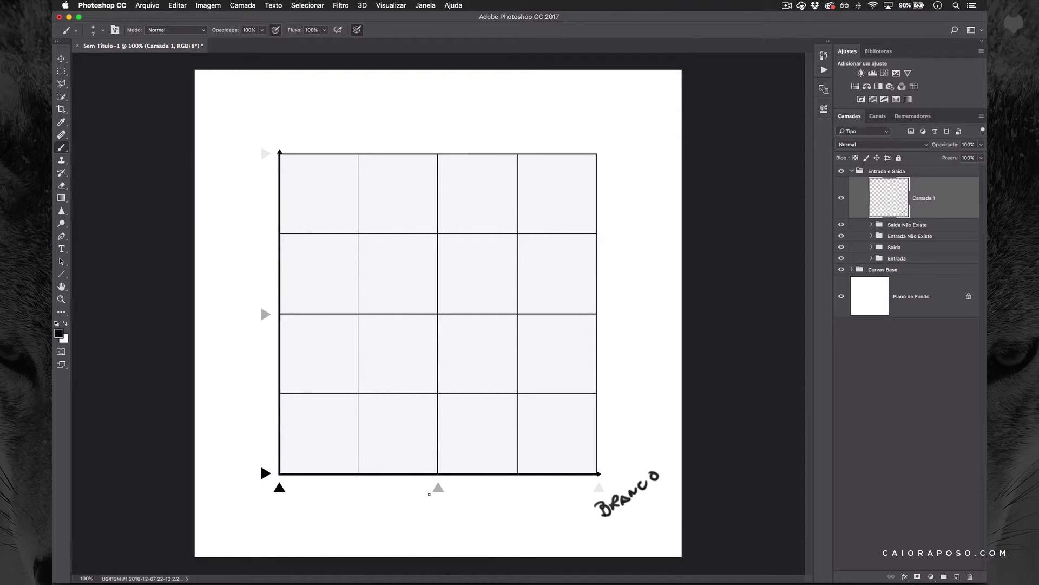
pyautogui.moveTo(407, 509)
pyautogui.mouseDown()
pyautogui.moveTo(417, 508)
pyautogui.moveTo(411, 519)
pyautogui.moveTo(500, 497)
pyautogui.moveTo(471, 487)
pyautogui.mouseUp()
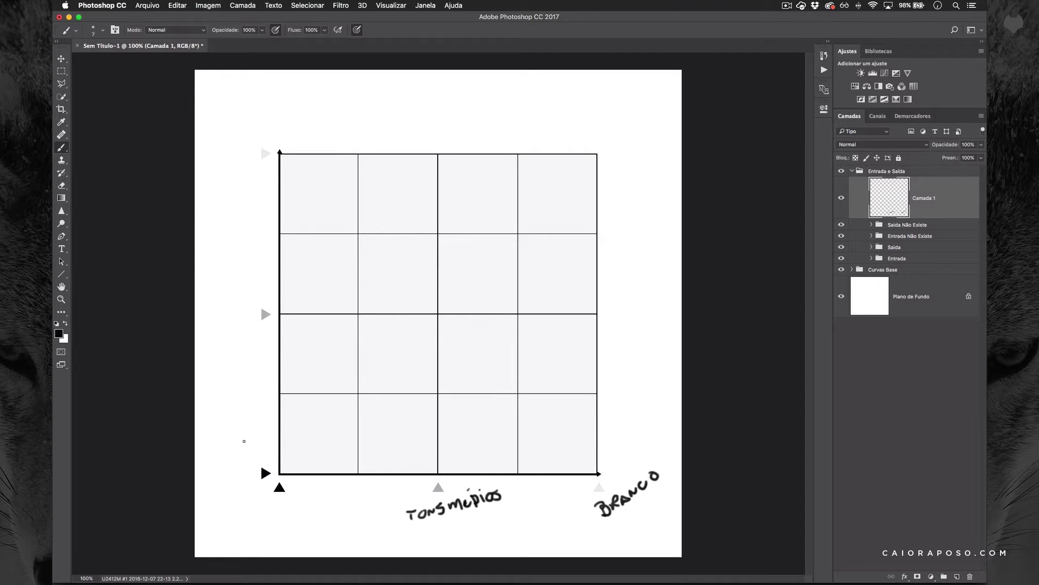
pyautogui.moveTo(254, 506); pyautogui.dragTo(255, 509)
pyautogui.moveTo(260, 501)
pyautogui.mouseDown()
pyautogui.moveTo(266, 513)
pyautogui.moveTo(287, 503)
pyautogui.moveTo(283, 496)
pyautogui.mouseUp()
# Handwrite "PRETOS", "Tons médios", "Branco" and "Tons claros" beside the vertical axis at the matching tone positions.
pyautogui.moveTo(217, 469)
pyautogui.mouseDown()
pyautogui.moveTo(220, 483)
pyautogui.moveTo(247, 467)
pyautogui.mouseUp()
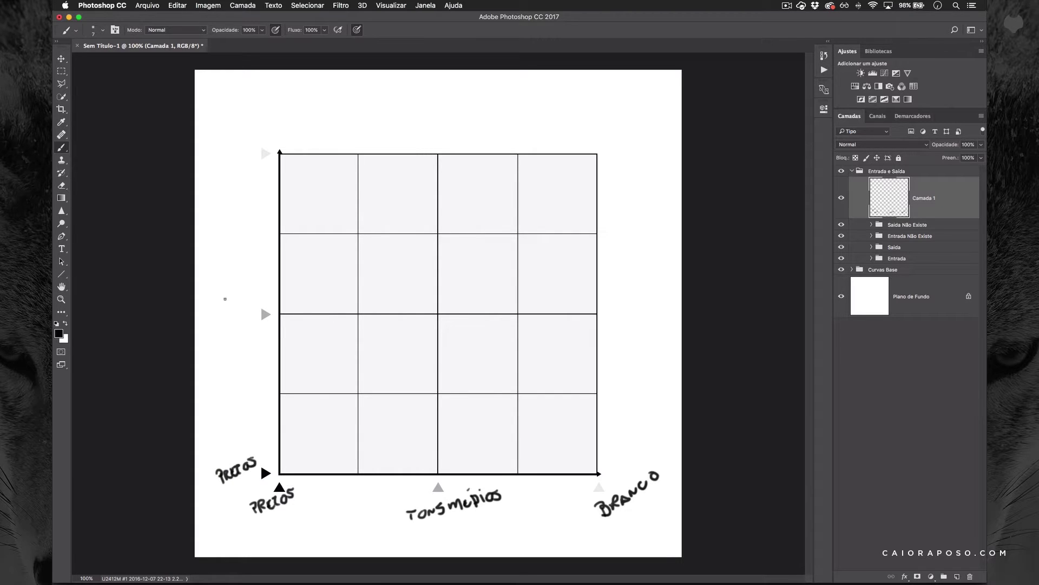
pyautogui.moveTo(212, 301)
pyautogui.mouseDown()
pyautogui.moveTo(207, 315)
pyautogui.moveTo(216, 295)
pyautogui.moveTo(235, 294)
pyautogui.mouseUp()
pyautogui.moveTo(212, 338); pyautogui.dragTo(258, 298)
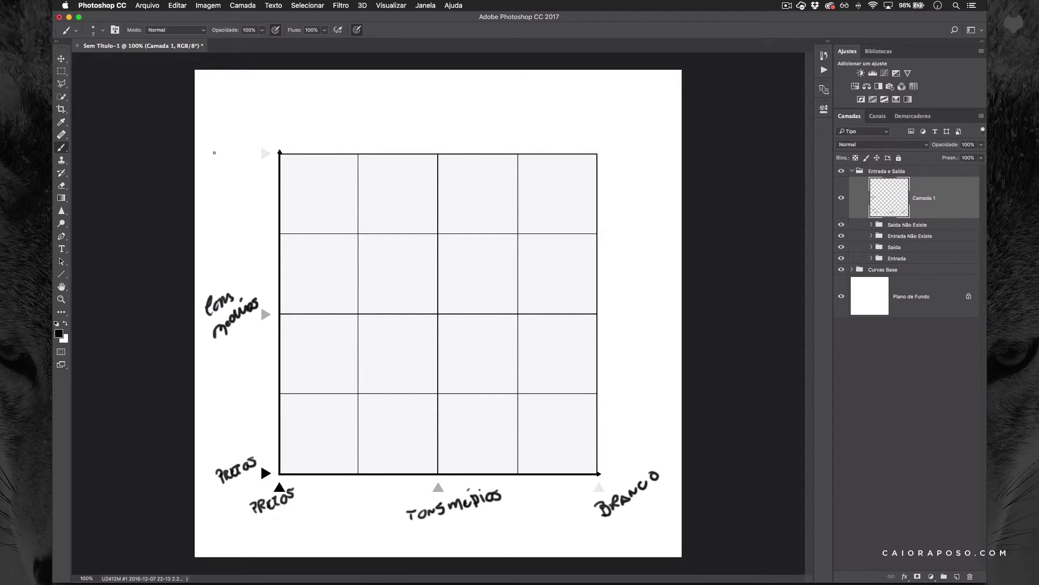
pyautogui.moveTo(210, 151); pyautogui.dragTo(229, 143)
pyautogui.moveTo(207, 179)
pyautogui.mouseDown()
pyautogui.moveTo(207, 192)
pyautogui.moveTo(224, 175)
pyautogui.moveTo(232, 187)
pyautogui.moveTo(253, 182)
pyautogui.mouseUp()
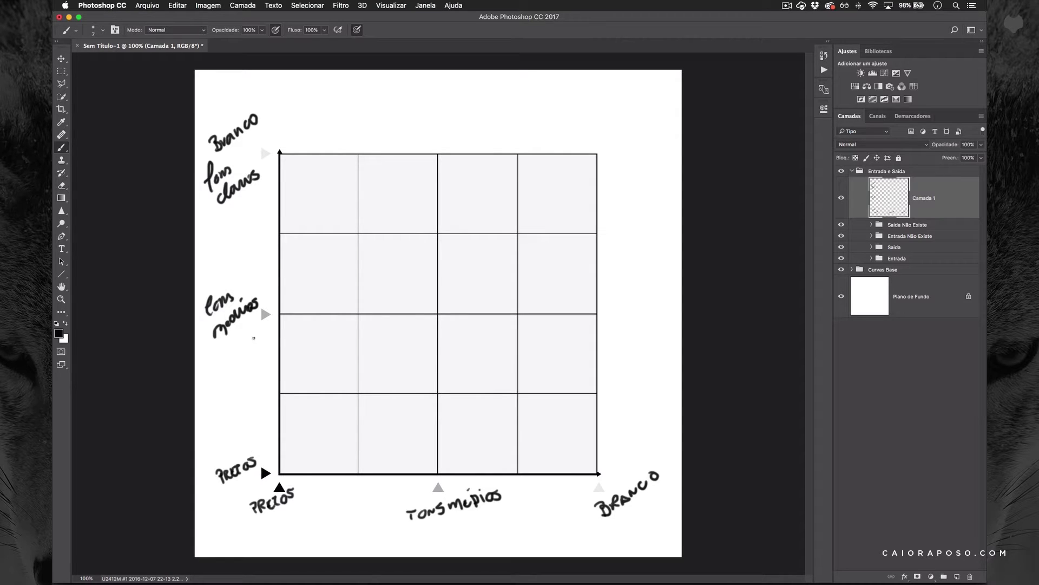
# Handwrite "Tons escuros" near both axes' black markers and "Tons claros" before the horizontal axis's white marker, and link "Branco" to its vertical marker.
pyautogui.moveTo(221, 424)
pyautogui.mouseDown()
pyautogui.moveTo(216, 445)
pyautogui.moveTo(242, 427)
pyautogui.moveTo(232, 448)
pyautogui.moveTo(265, 434)
pyautogui.mouseUp()
pyautogui.moveTo(276, 516)
pyautogui.mouseDown()
pyautogui.moveTo(298, 538)
pyautogui.moveTo(343, 502)
pyautogui.mouseUp()
pyautogui.moveTo(537, 493)
pyautogui.mouseDown()
pyautogui.moveTo(541, 513)
pyautogui.moveTo(569, 490)
pyautogui.mouseUp()
pyautogui.moveTo(535, 536); pyautogui.dragTo(571, 509)
pyautogui.press('alt+super+z')
pyautogui.press('alt+super+z')
pyautogui.press('alt+super+z')
pyautogui.press('alt+super+z')
pyautogui.moveTo(537, 539)
pyautogui.mouseDown()
pyautogui.moveTo(555, 530)
pyautogui.moveTo(575, 504)
pyautogui.mouseUp()
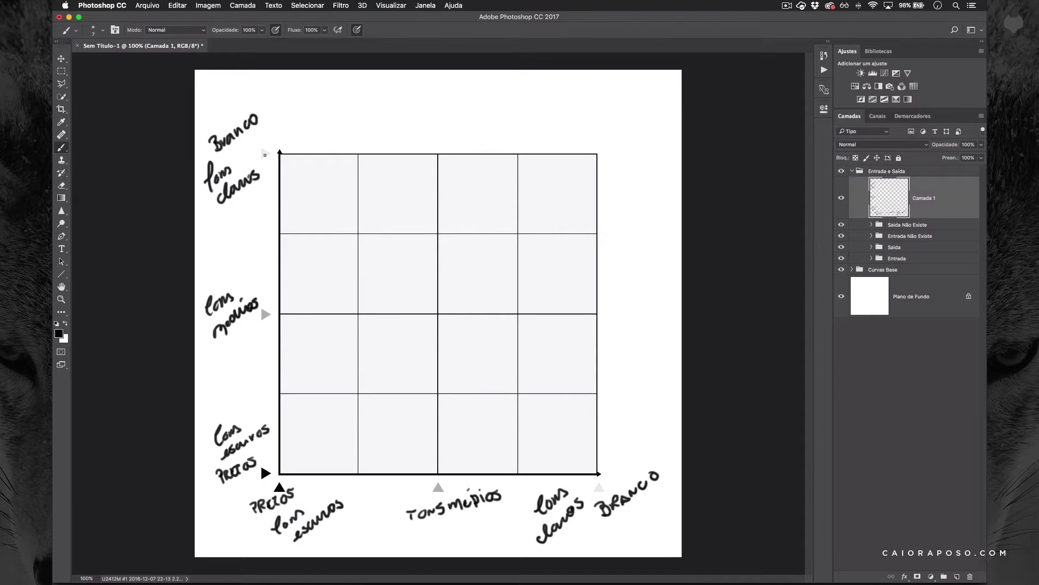
pyautogui.moveTo(251, 138); pyautogui.dragTo(272, 156)
# Circle the light, midtone and dark ranges of the vertical axis one at a time, undoing each circle.
pyautogui.moveTo(285, 150)
pyautogui.mouseDown()
pyautogui.moveTo(274, 258)
pyautogui.moveTo(287, 147)
pyautogui.mouseUp()
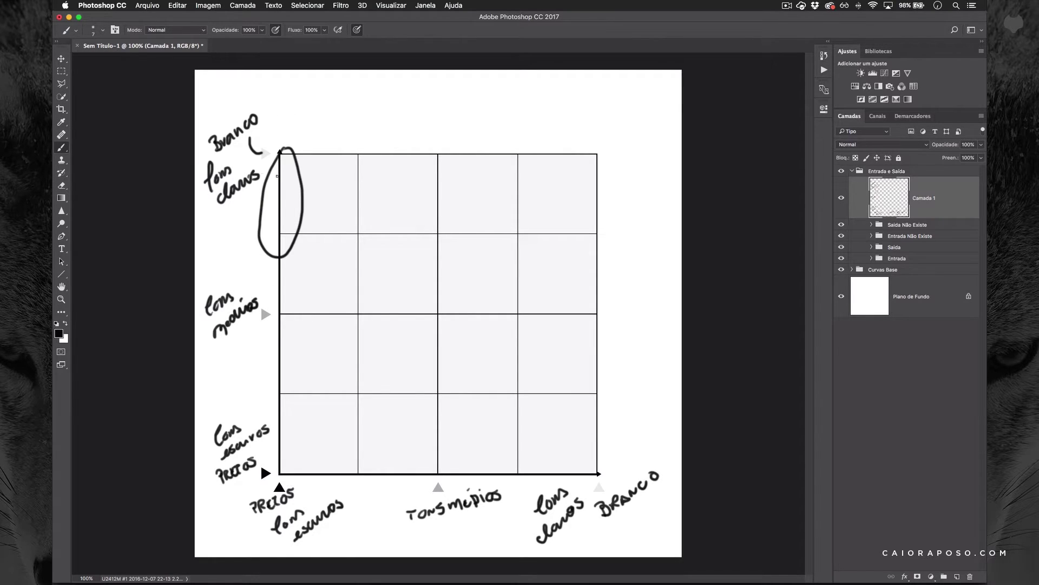
pyautogui.press('super+z')
pyautogui.moveTo(279, 158)
pyautogui.mouseDown()
pyautogui.moveTo(271, 279)
pyautogui.moveTo(297, 179)
pyautogui.mouseUp()
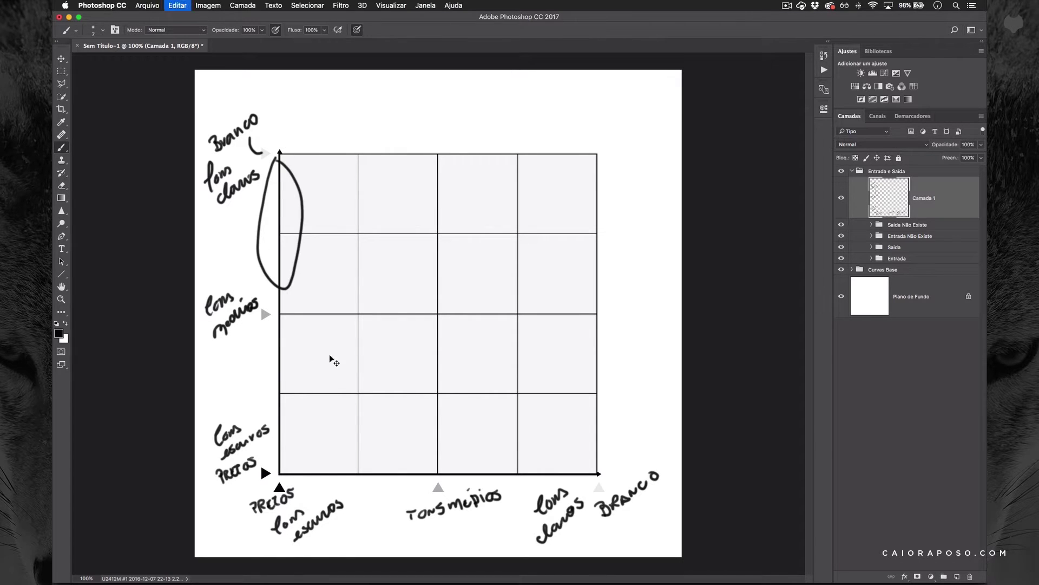
pyautogui.press('super+z')
pyautogui.moveTo(285, 253)
pyautogui.mouseDown()
pyautogui.moveTo(277, 375)
pyautogui.moveTo(301, 261)
pyautogui.mouseUp()
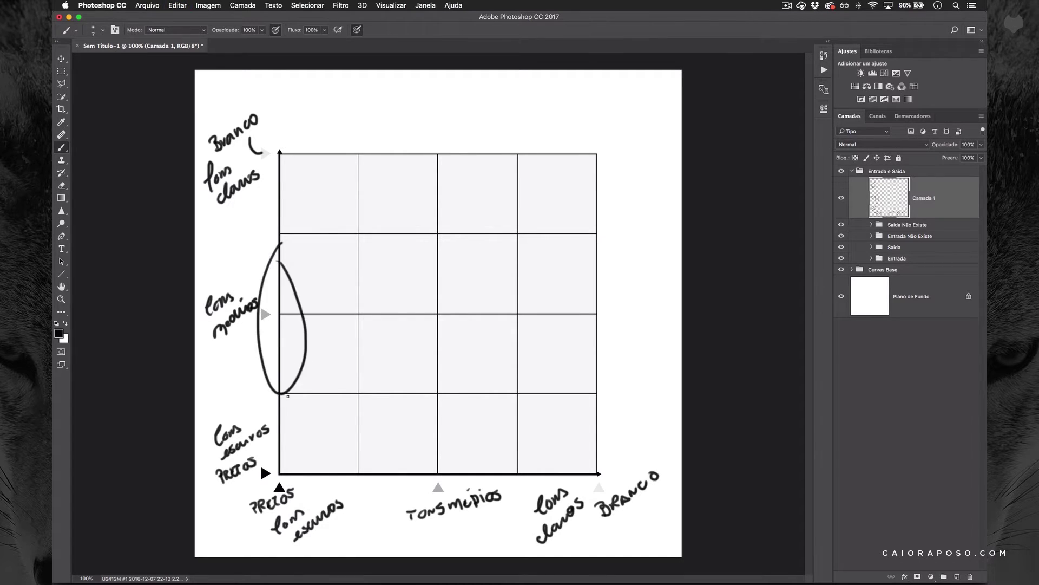
pyautogui.press('super+z')
pyautogui.moveTo(275, 348)
pyautogui.mouseDown()
pyautogui.moveTo(301, 386)
pyautogui.moveTo(278, 342)
pyautogui.mouseUp()
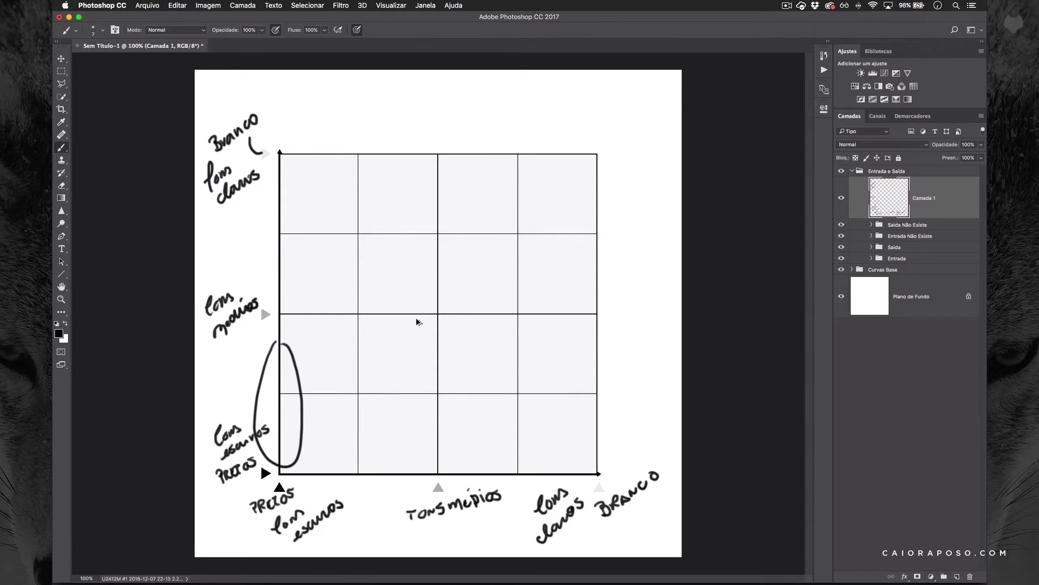
pyautogui.press('super+z')
# Circle the midtone and black areas of the horizontal axis one at a time, undoing each stroke.
pyautogui.moveTo(449, 488)
pyautogui.mouseDown()
pyautogui.moveTo(495, 492)
pyautogui.moveTo(428, 477)
pyautogui.moveTo(452, 488)
pyautogui.mouseUp()
pyautogui.press('super+z')
pyautogui.moveTo(292, 490); pyautogui.dragTo(283, 476)
pyautogui.press('super+z')
pyautogui.moveTo(448, 439)
pyautogui.mouseDown()
pyautogui.moveTo(517, 460)
pyautogui.moveTo(379, 460)
pyautogui.mouseUp()
pyautogui.press('super+z')
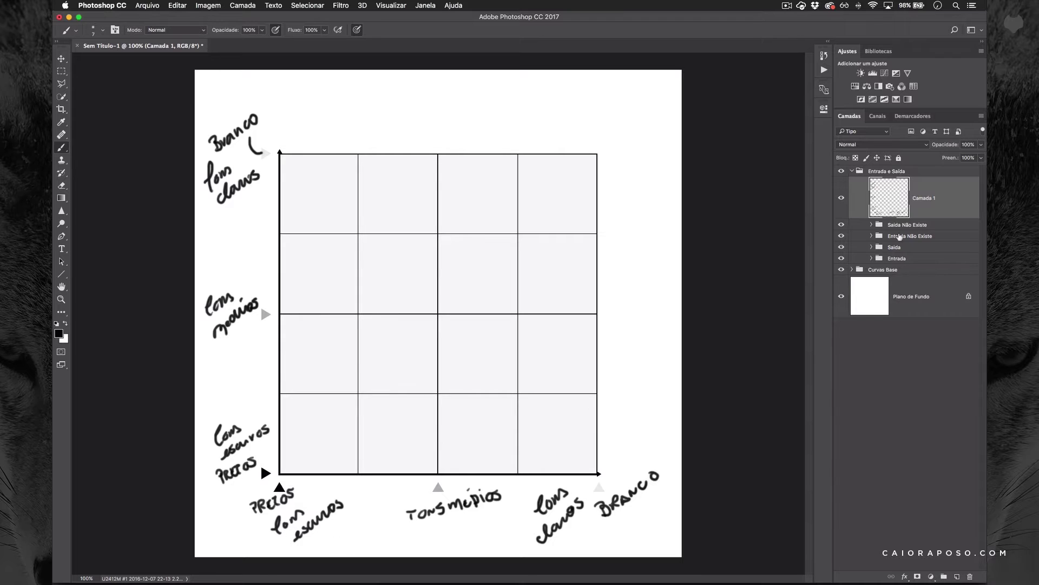
# Create a new layer and set the foreground colour to dark red (d00000).
pyautogui.click(958, 577)
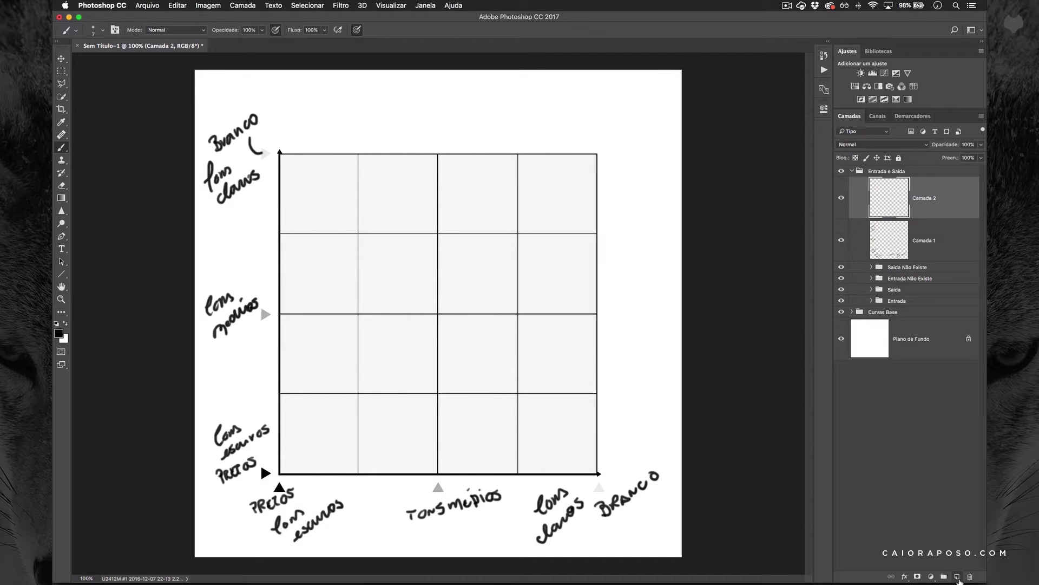
pyautogui.click(59, 333)
pyautogui.moveTo(387, 276); pyautogui.dragTo(476, 200)
pyautogui.click(579, 173)
# Handwrite "como realmente é (entrada)" in red below the grid with an arrow up to the horizontal axis.
pyautogui.moveTo(309, 545)
pyautogui.mouseDown()
pyautogui.moveTo(308, 555)
pyautogui.moveTo(334, 554)
pyautogui.mouseUp()
pyautogui.moveTo(342, 544)
pyautogui.mouseDown()
pyautogui.moveTo(334, 552)
pyautogui.moveTo(392, 542)
pyautogui.moveTo(464, 551)
pyautogui.moveTo(470, 534)
pyautogui.mouseUp()
pyautogui.click(421, 549)
pyautogui.moveTo(467, 549); pyautogui.dragTo(480, 550)
pyautogui.moveTo(491, 547); pyautogui.dragTo(502, 549)
pyautogui.moveTo(499, 539)
pyautogui.mouseDown()
pyautogui.moveTo(523, 556)
pyautogui.moveTo(555, 556)
pyautogui.moveTo(563, 544)
pyautogui.mouseUp()
pyautogui.moveTo(564, 555)
pyautogui.mouseDown()
pyautogui.moveTo(570, 545)
pyautogui.moveTo(584, 554)
pyautogui.moveTo(595, 534)
pyautogui.mouseUp()
pyautogui.moveTo(596, 534)
pyautogui.mouseDown()
pyautogui.moveTo(598, 555)
pyautogui.moveTo(610, 556)
pyautogui.mouseUp()
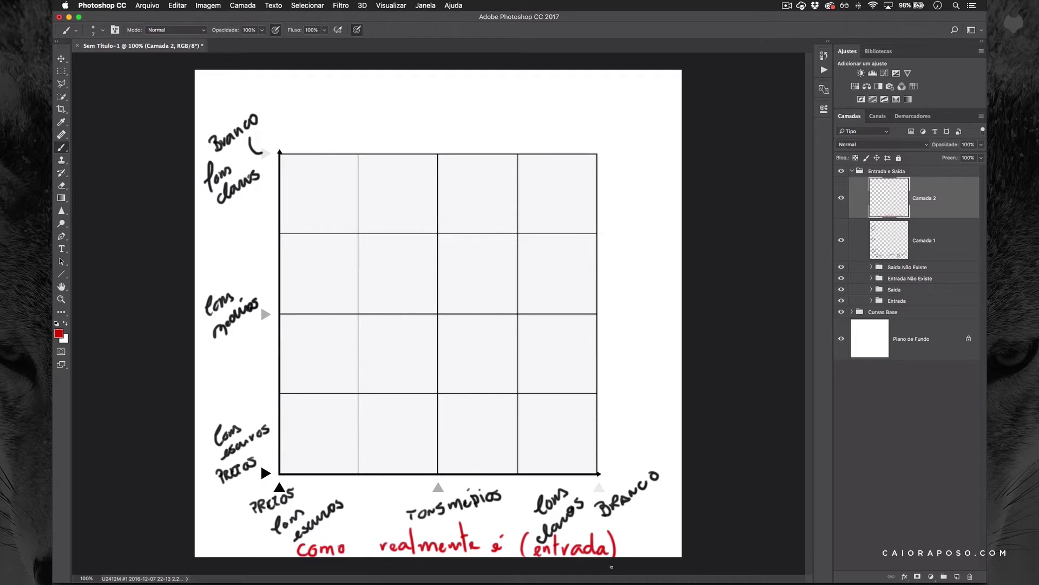
pyautogui.moveTo(381, 530)
pyautogui.mouseDown()
pyautogui.moveTo(389, 491)
pyautogui.moveTo(397, 497)
pyautogui.mouseUp()
# Draw a curved red arrow from the vertical axis and handwrite "como será representado (saida)" above the grid.
pyautogui.moveTo(268, 234)
pyautogui.mouseDown()
pyautogui.moveTo(242, 74)
pyautogui.moveTo(285, 85)
pyautogui.moveTo(359, 74)
pyautogui.moveTo(386, 79)
pyautogui.mouseUp()
pyautogui.moveTo(388, 81); pyautogui.dragTo(404, 81)
pyautogui.moveTo(405, 87); pyautogui.dragTo(411, 80)
pyautogui.moveTo(422, 77)
pyautogui.mouseDown()
pyautogui.moveTo(459, 84)
pyautogui.moveTo(471, 72)
pyautogui.moveTo(499, 95)
pyautogui.mouseUp()
pyautogui.moveTo(520, 80); pyautogui.dragTo(514, 93)
pyautogui.moveTo(528, 85); pyautogui.dragTo(532, 91)
pyautogui.moveTo(536, 84); pyautogui.dragTo(561, 98)
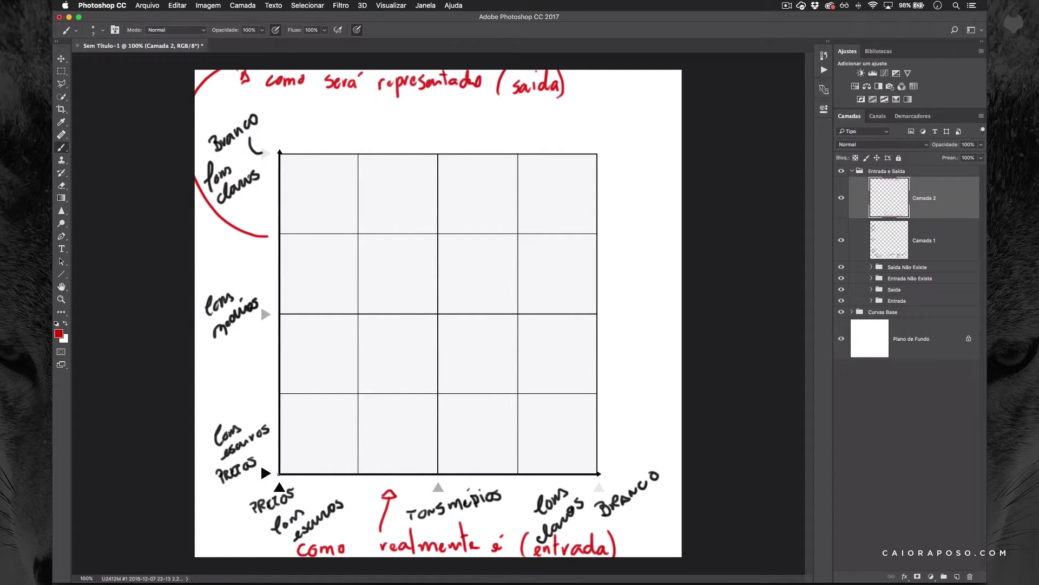
pyautogui.moveTo(277, 474); pyautogui.dragTo(286, 146)
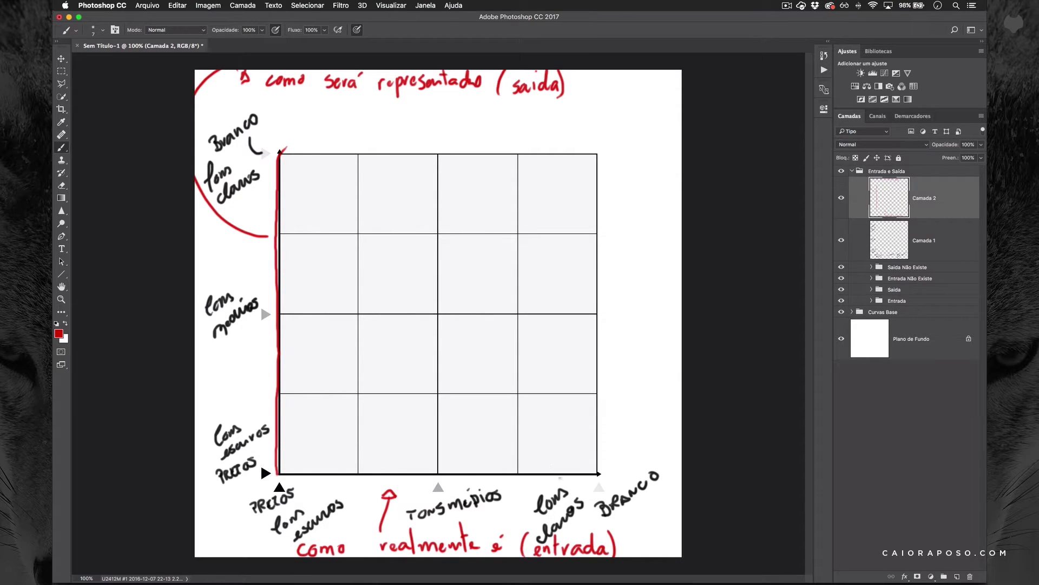
pyautogui.press('super+z')
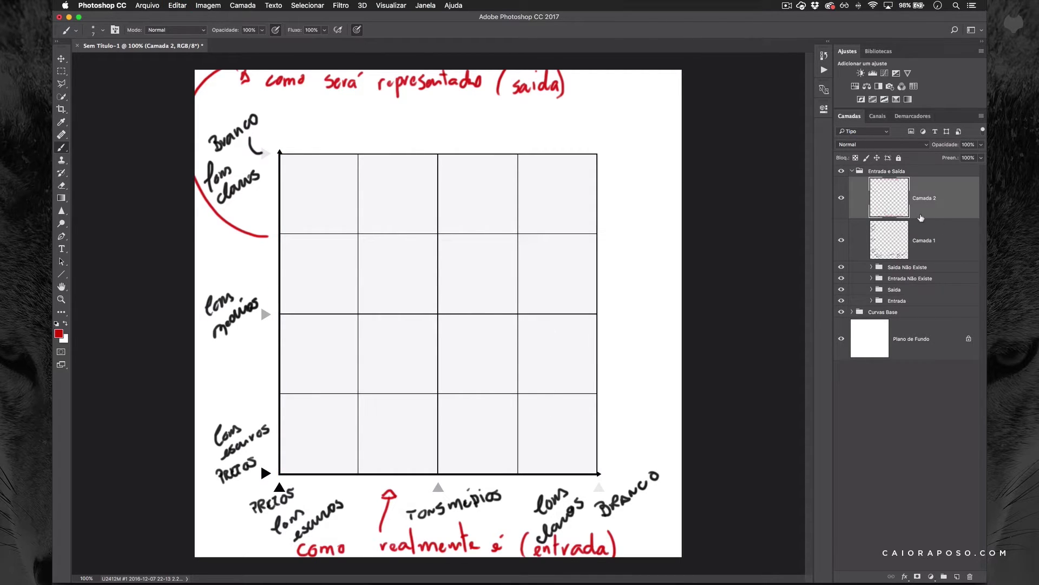
# On a new layer, draw a black diagonal line from the grid's black origin to its upper white corner.
pyautogui.click(957, 577)
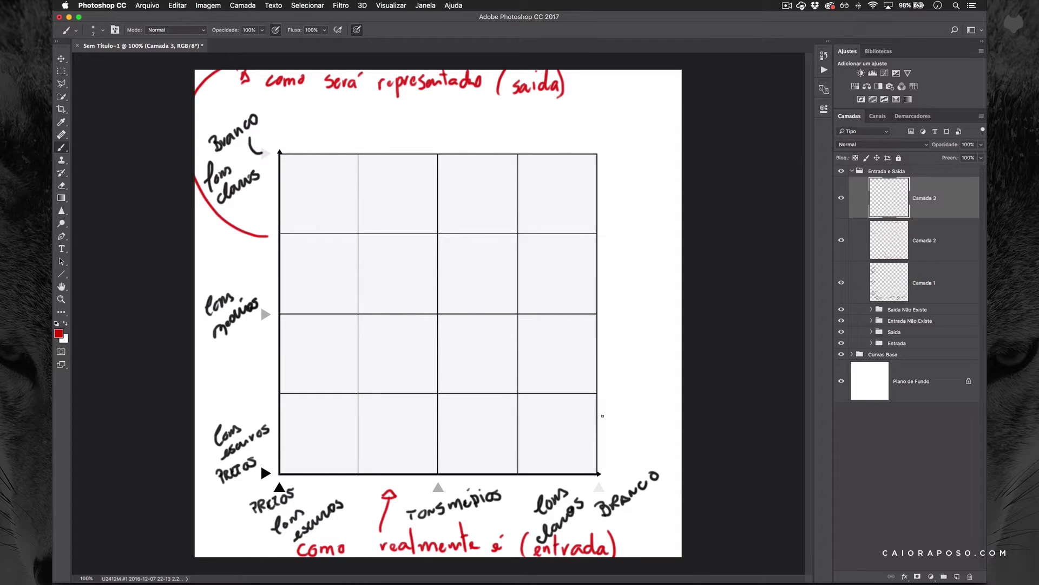
pyautogui.click(58, 333)
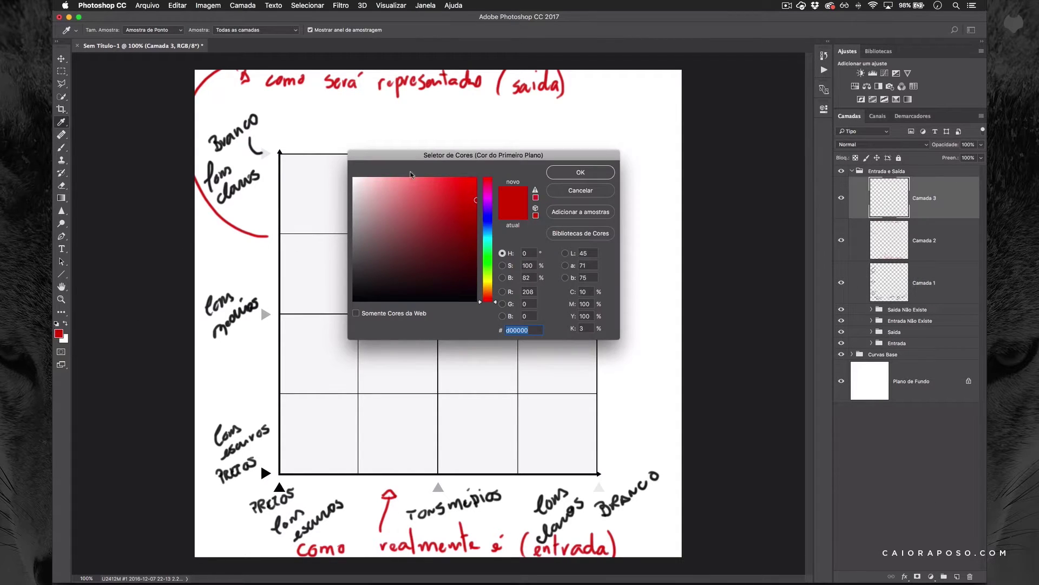
pyautogui.click(310, 310)
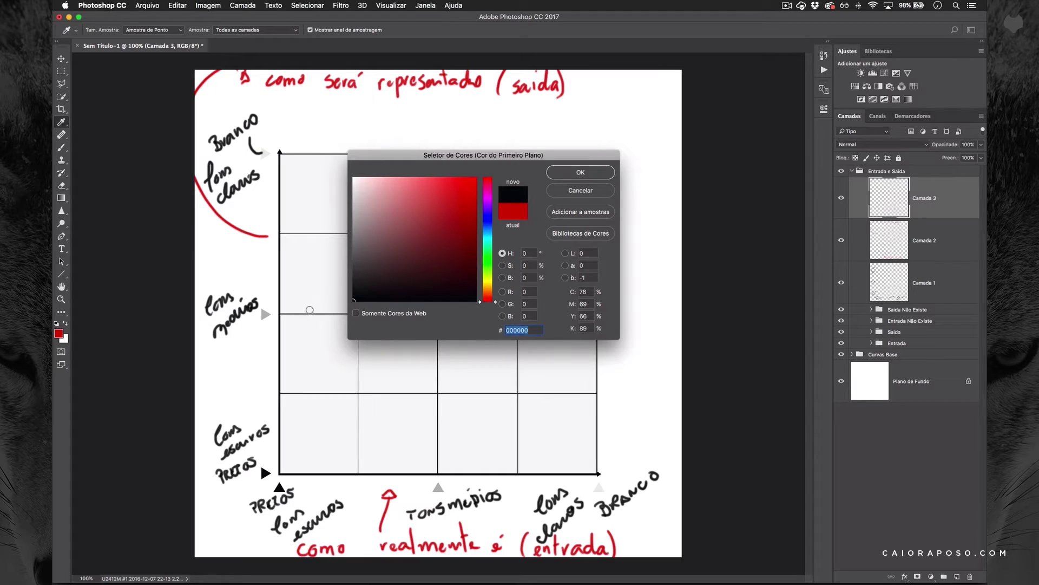
pyautogui.click(579, 174)
pyautogui.moveTo(281, 473)
pyautogui.mouseDown()
pyautogui.moveTo(479, 280)
pyautogui.moveTo(592, 153)
pyautogui.mouseUp()
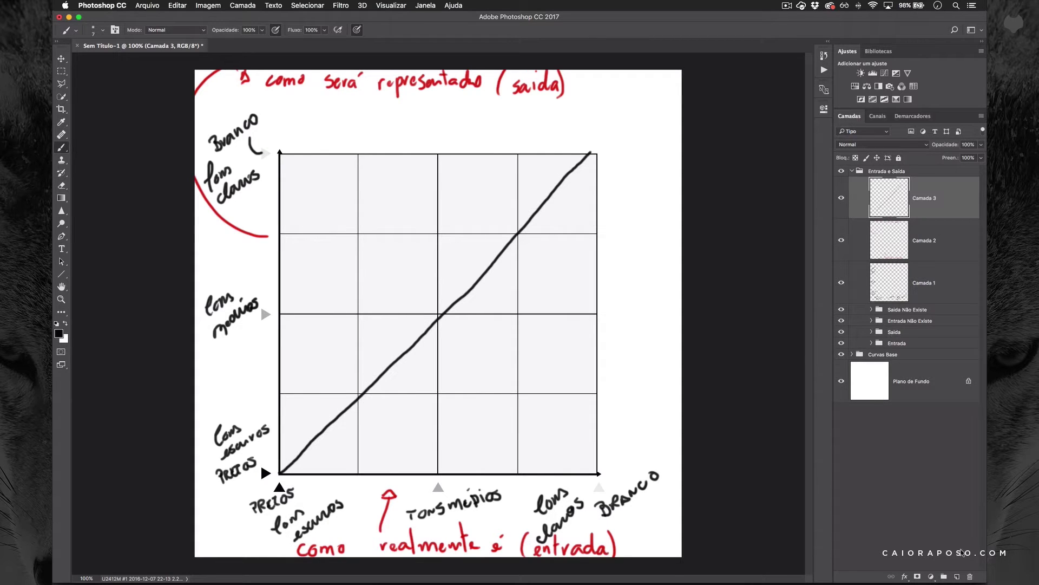
# Create another new layer and set the foreground colour to bright red (ff0000) and the background colour to black.
pyautogui.click(957, 576)
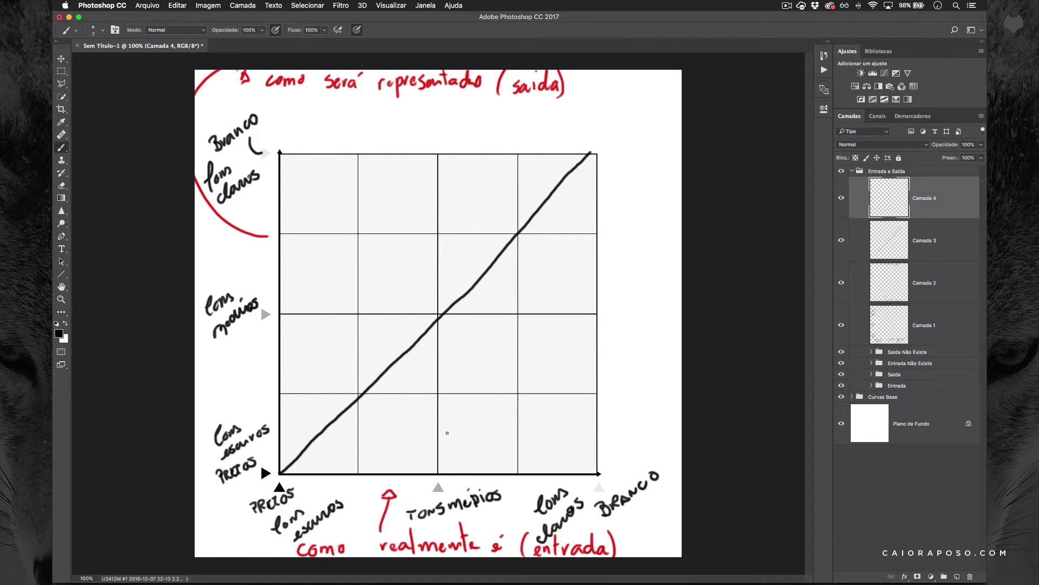
pyautogui.click(60, 333)
pyautogui.moveTo(408, 233); pyautogui.dragTo(489, 182)
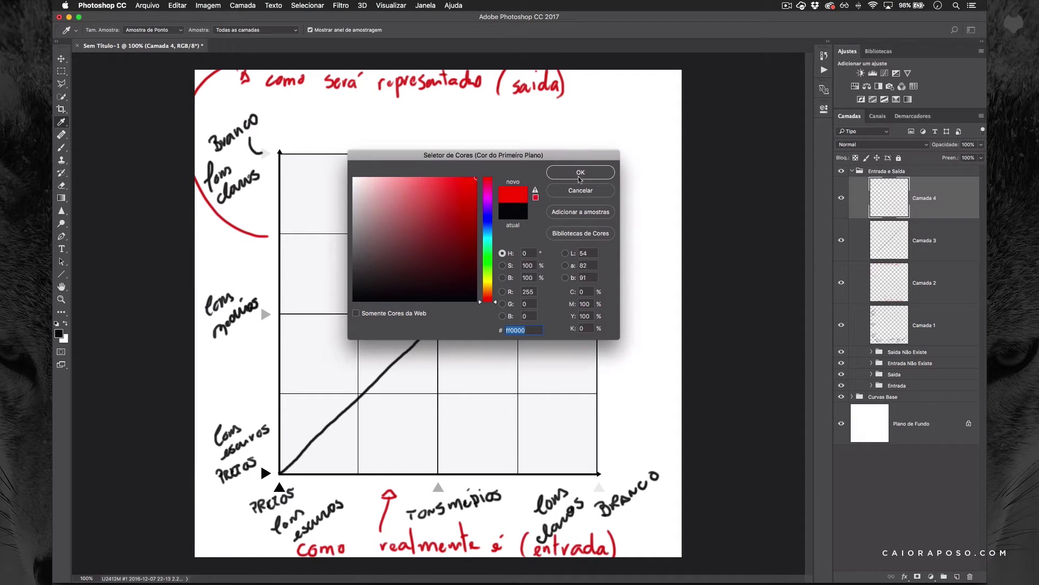
pyautogui.click(578, 176)
pyautogui.press('x')
pyautogui.click(60, 333)
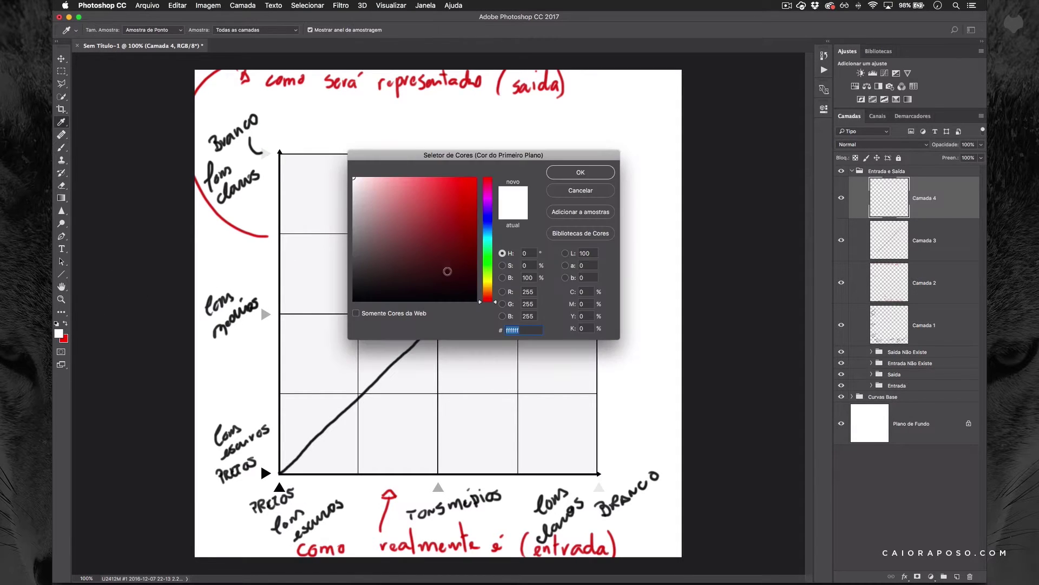
pyautogui.moveTo(460, 271); pyautogui.dragTo(319, 316)
pyautogui.click(581, 172)
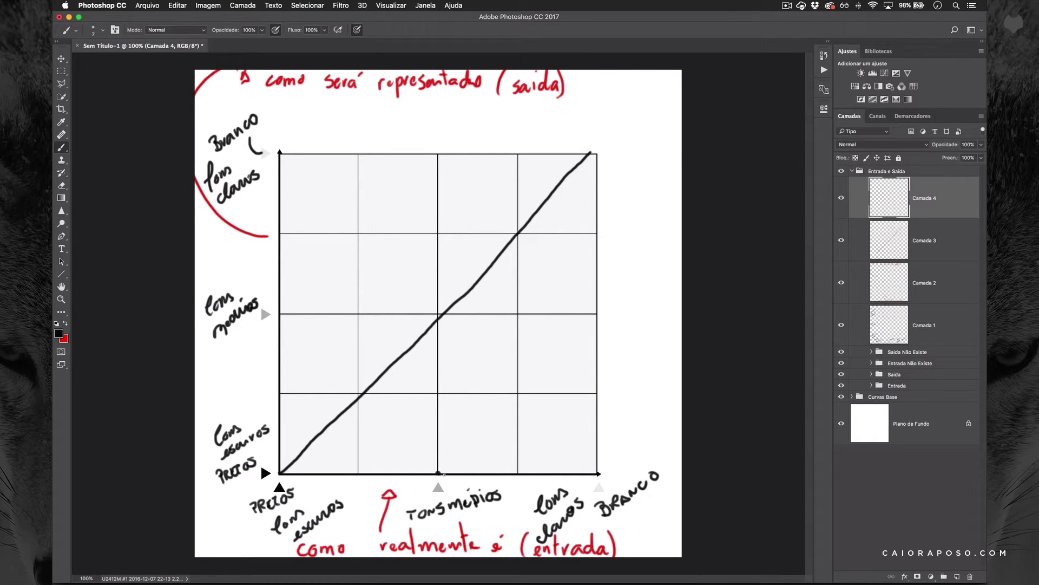
pyautogui.press('x')
# Draw red guide lines from the midtone, white, light-tone and dark-tone inputs up to the diagonal and across to the vertical axis.
pyautogui.moveTo(438, 472); pyautogui.dragTo(438, 321)
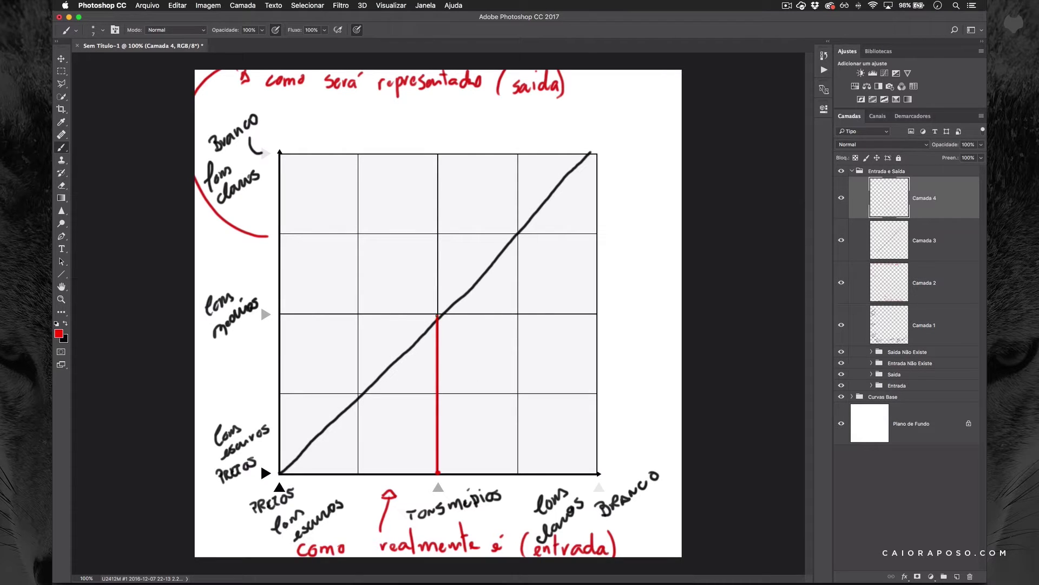
pyautogui.moveTo(438, 314); pyautogui.dragTo(279, 314)
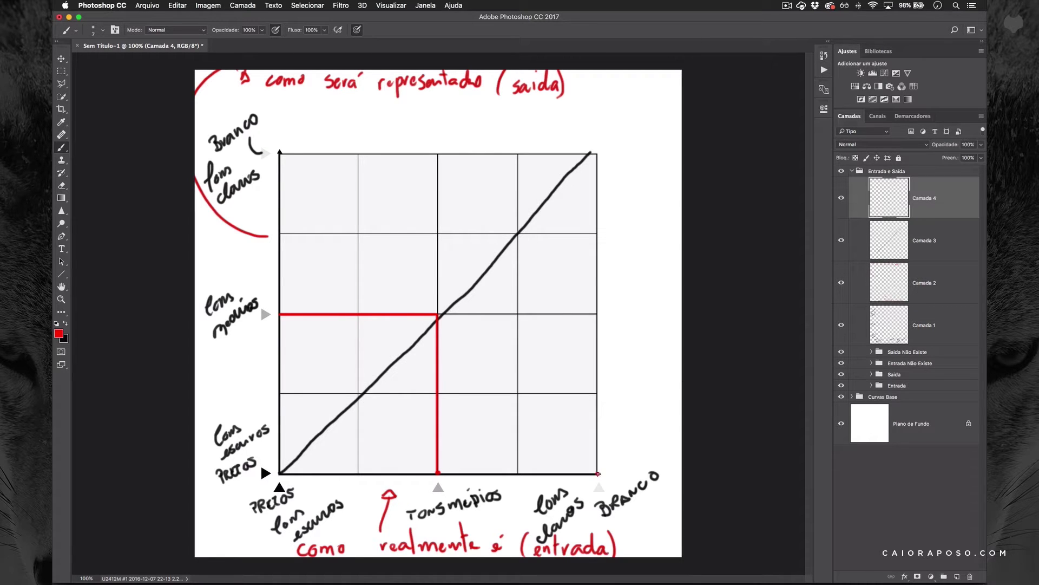
pyautogui.moveTo(597, 457); pyautogui.dragTo(598, 157)
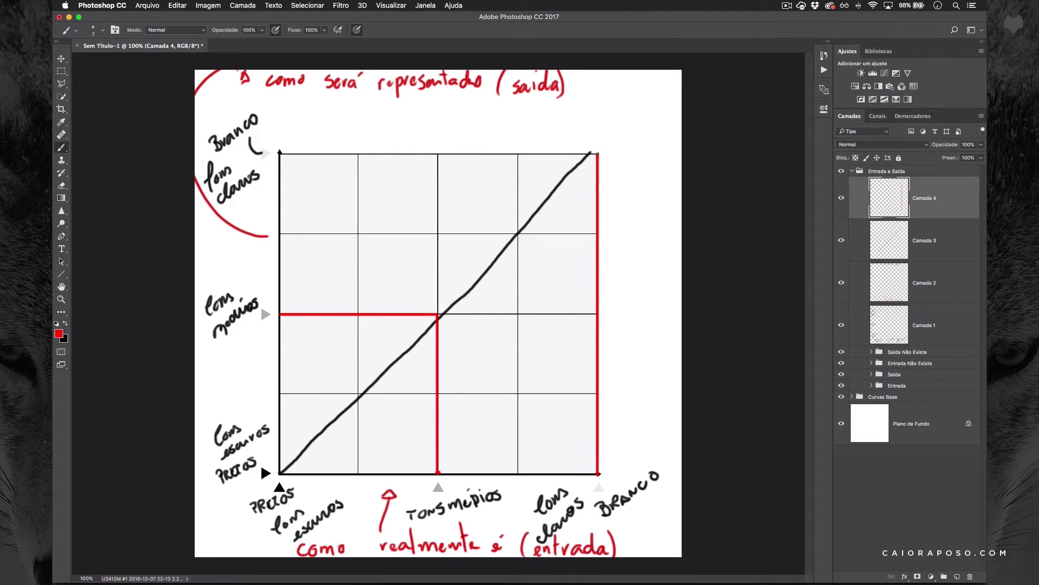
pyautogui.moveTo(595, 155); pyautogui.dragTo(279, 154)
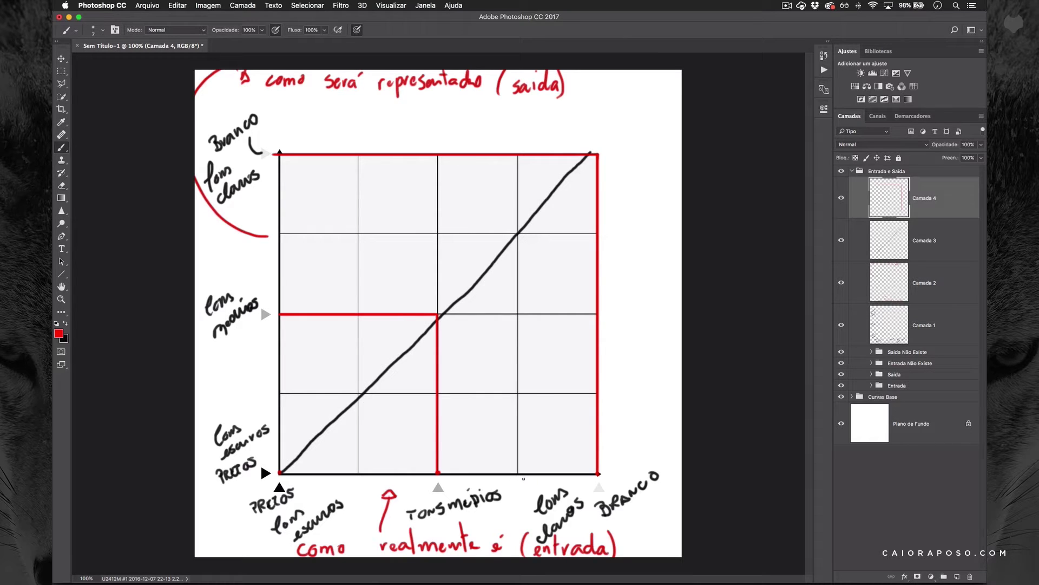
pyautogui.moveTo(517, 475)
pyautogui.mouseDown()
pyautogui.moveTo(517, 234)
pyautogui.moveTo(414, 223)
pyautogui.moveTo(278, 234)
pyautogui.mouseUp()
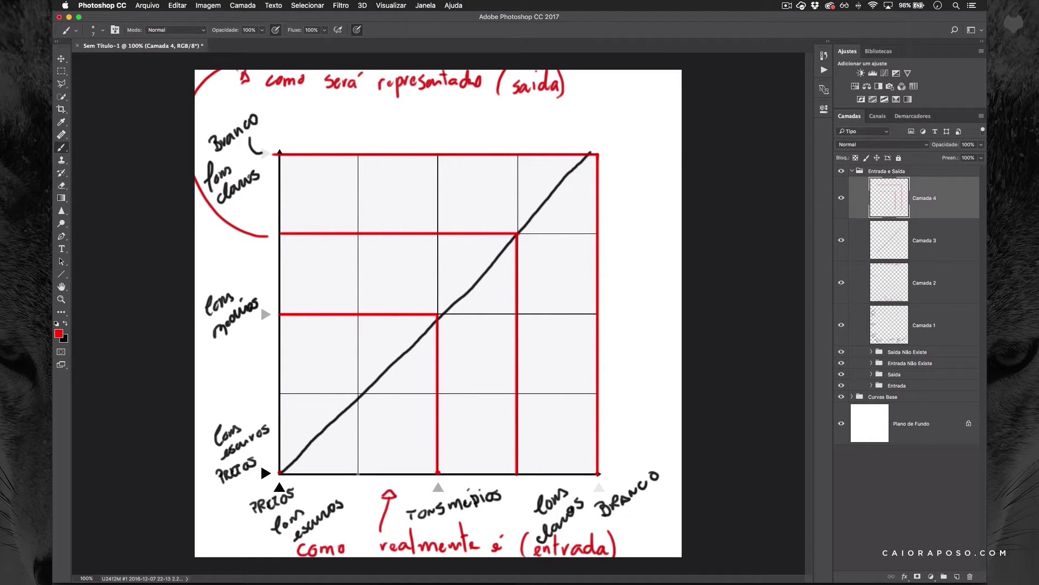
pyautogui.moveTo(358, 475)
pyautogui.mouseDown()
pyautogui.moveTo(357, 395)
pyautogui.moveTo(280, 396)
pyautogui.mouseUp()
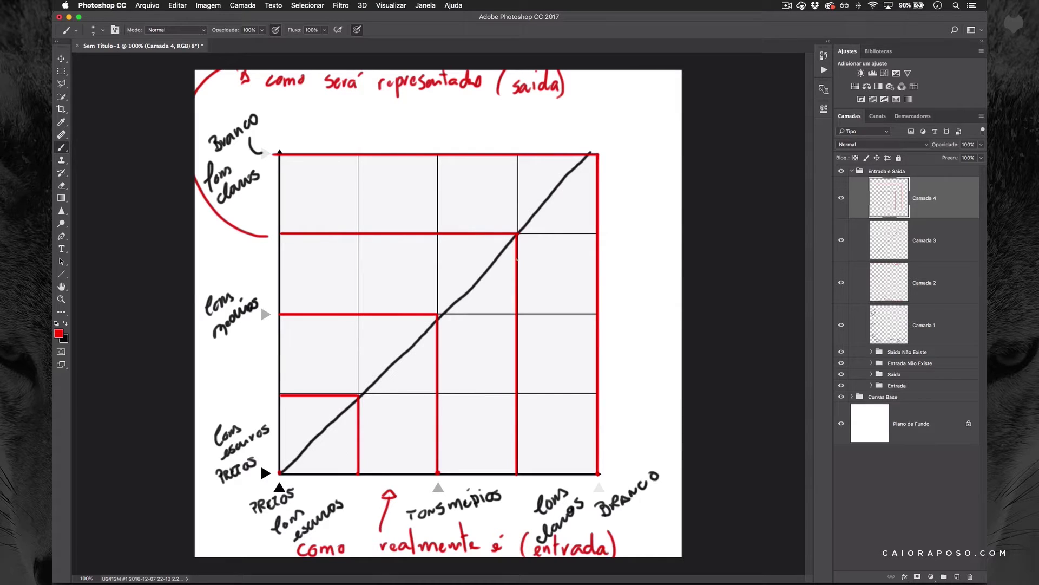
# Group the diagonal and red guide line layers as "01" and set the group's opacity to 10%.
pyautogui.keyDown('shift'); pyautogui.click(956, 250); pyautogui.keyUp('shift')
pyautogui.press('super+g')
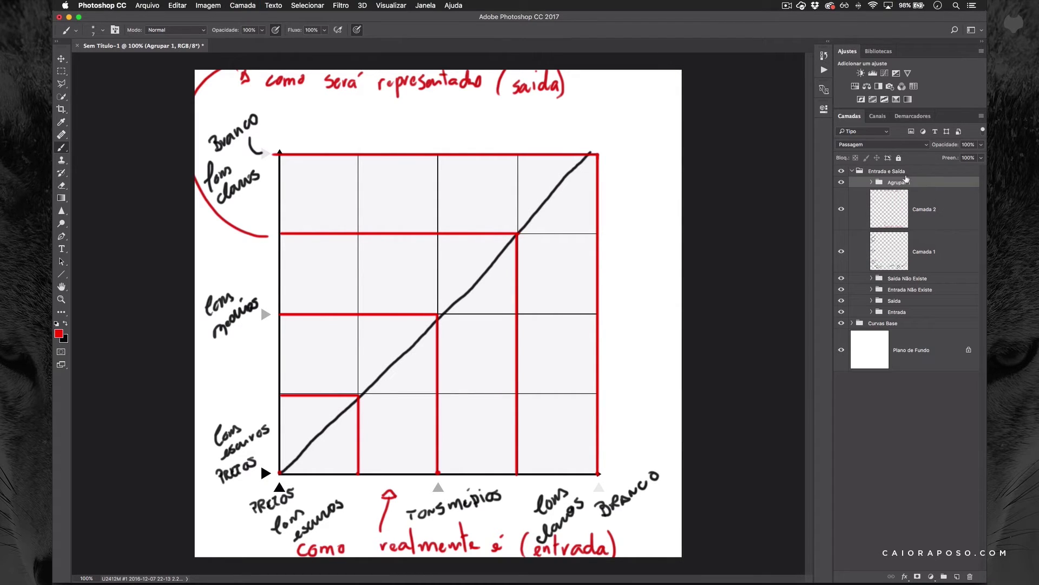
pyautogui.doubleClick(897, 183)
pyautogui.write('01')
pyautogui.press('Return')
pyautogui.moveTo(948, 145); pyautogui.dragTo(915, 145)
pyautogui.press('Return')
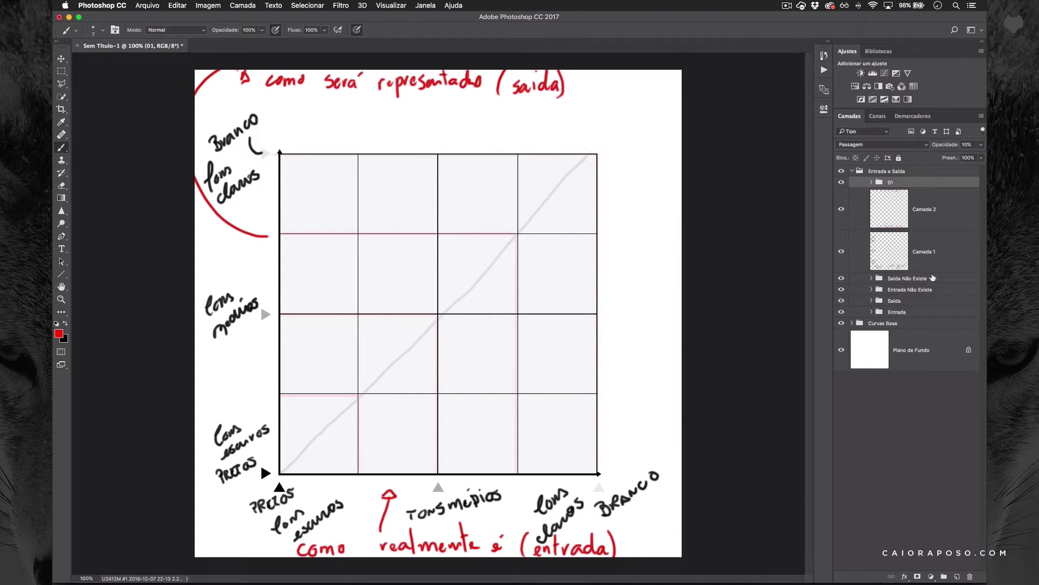
# On a new layer, draw a black curve bowed above the diagonal from the grid's black origin to its white corner.
pyautogui.click(957, 576)
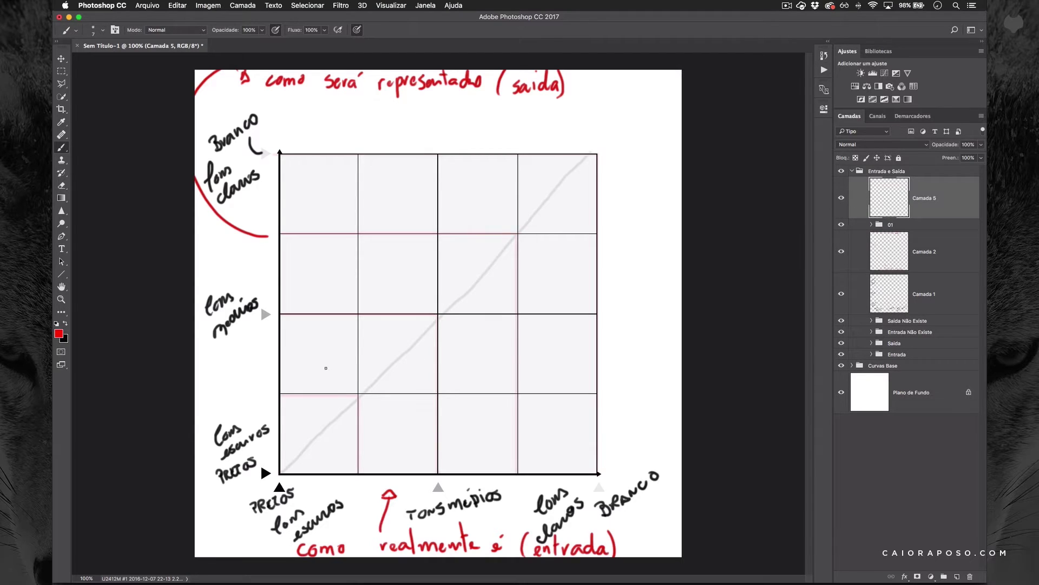
pyautogui.press('x')
pyautogui.moveTo(280, 471)
pyautogui.mouseDown()
pyautogui.moveTo(324, 386)
pyautogui.moveTo(442, 243)
pyautogui.moveTo(554, 169)
pyautogui.moveTo(598, 154)
pyautogui.mouseUp()
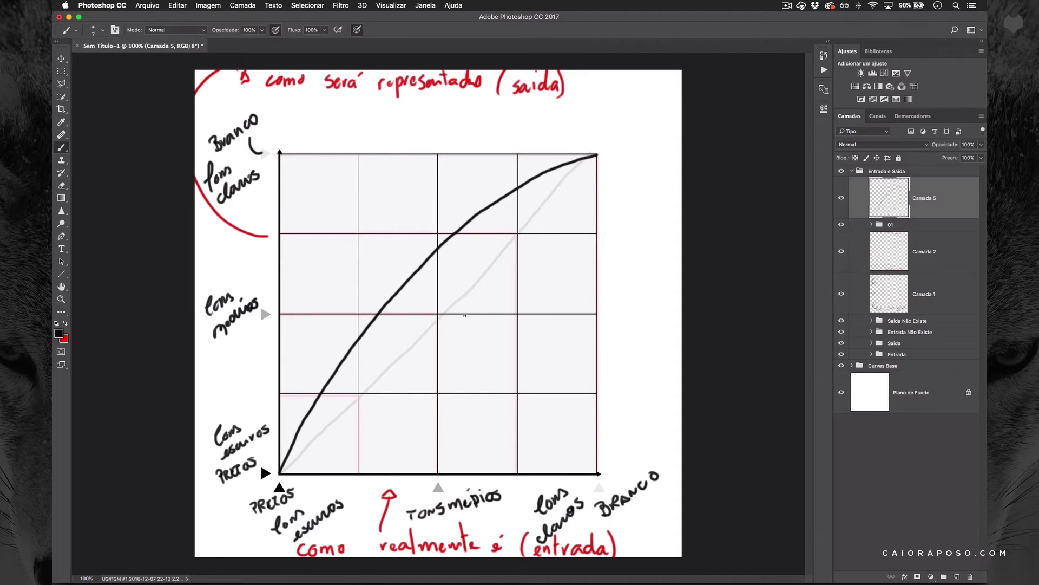
pyautogui.moveTo(647, 199); pyautogui.dragTo(636, 234)
pyautogui.press('super+z')
# On another new layer, draw red guide lines from the midtone, white, light, dark and mid-to-light inputs up to the curve and across to the vertical axis.
pyautogui.press('super+shift+n')
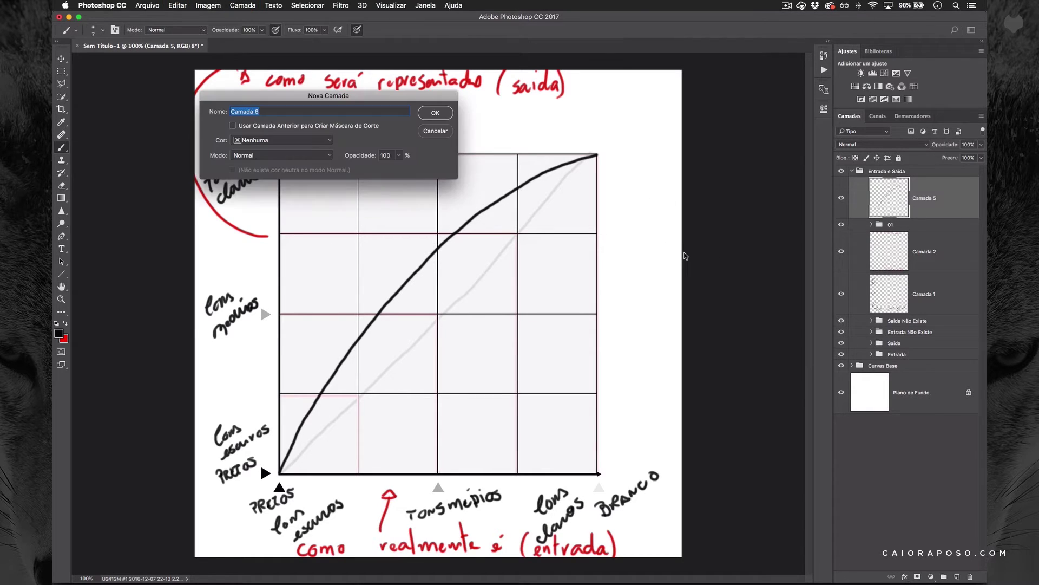
pyautogui.press('Return')
pyautogui.press('x')
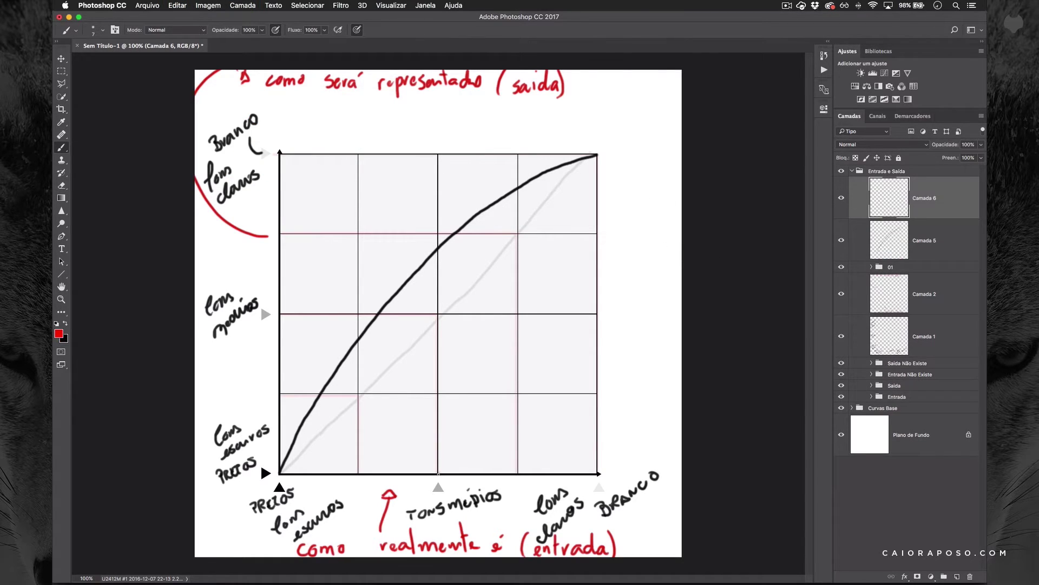
pyautogui.click(437, 474)
pyautogui.moveTo(437, 473)
pyautogui.mouseDown()
pyautogui.moveTo(438, 247)
pyautogui.moveTo(282, 248)
pyautogui.mouseUp()
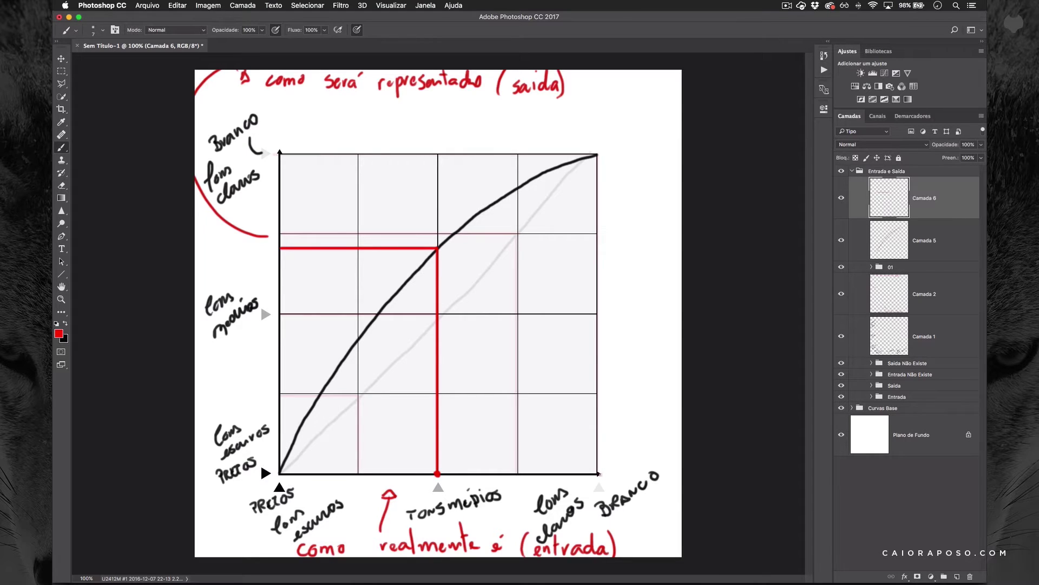
pyautogui.moveTo(599, 475)
pyautogui.mouseDown()
pyautogui.moveTo(603, 153)
pyautogui.moveTo(460, 146)
pyautogui.moveTo(280, 155)
pyautogui.mouseUp()
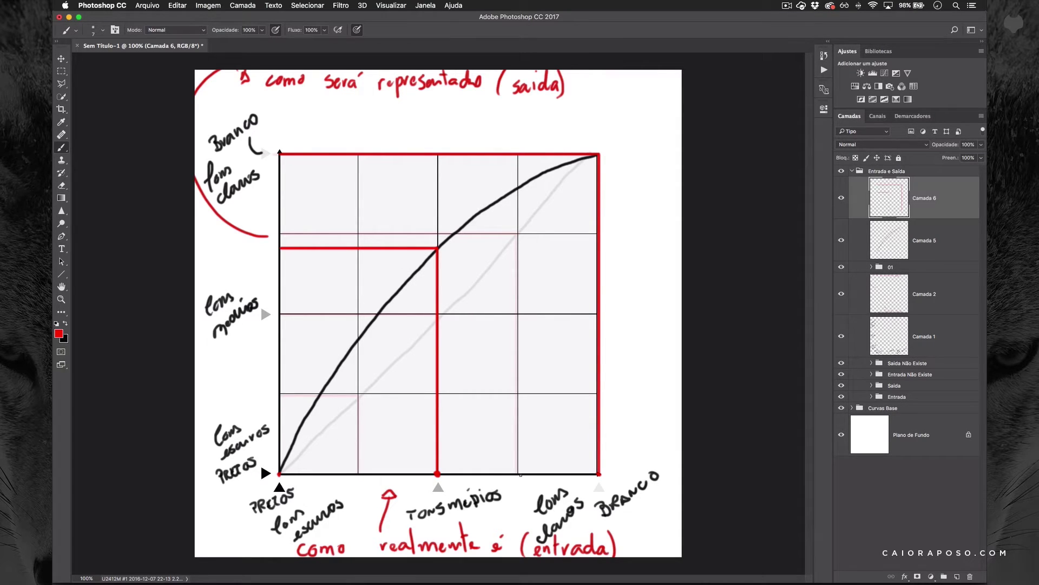
pyautogui.moveTo(518, 475)
pyautogui.mouseDown()
pyautogui.moveTo(523, 190)
pyautogui.moveTo(563, 178)
pyautogui.moveTo(279, 189)
pyautogui.mouseUp()
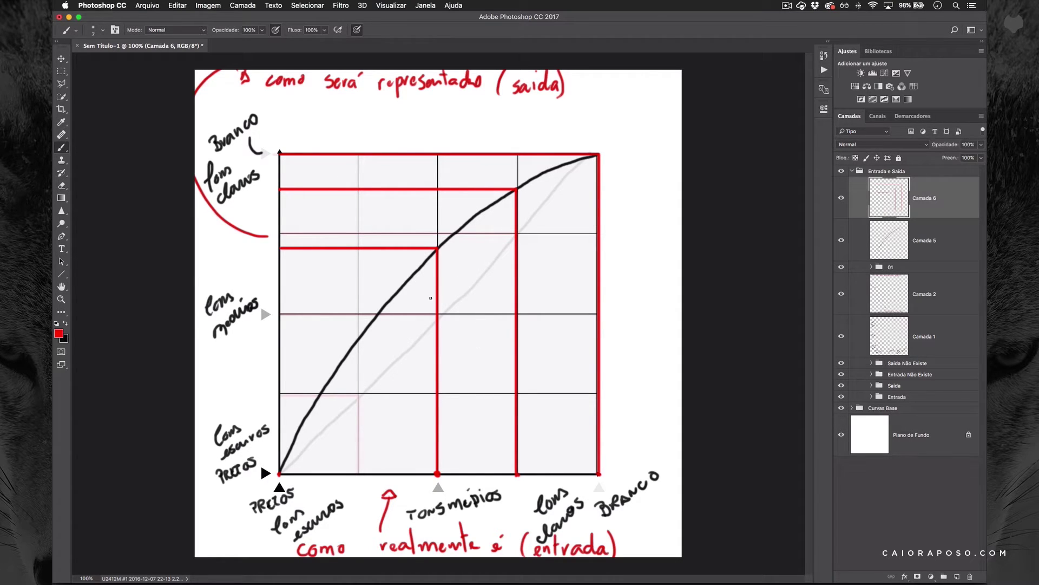
pyautogui.click(357, 475)
pyautogui.moveTo(358, 473)
pyautogui.mouseDown()
pyautogui.moveTo(361, 341)
pyautogui.moveTo(282, 341)
pyautogui.mouseUp()
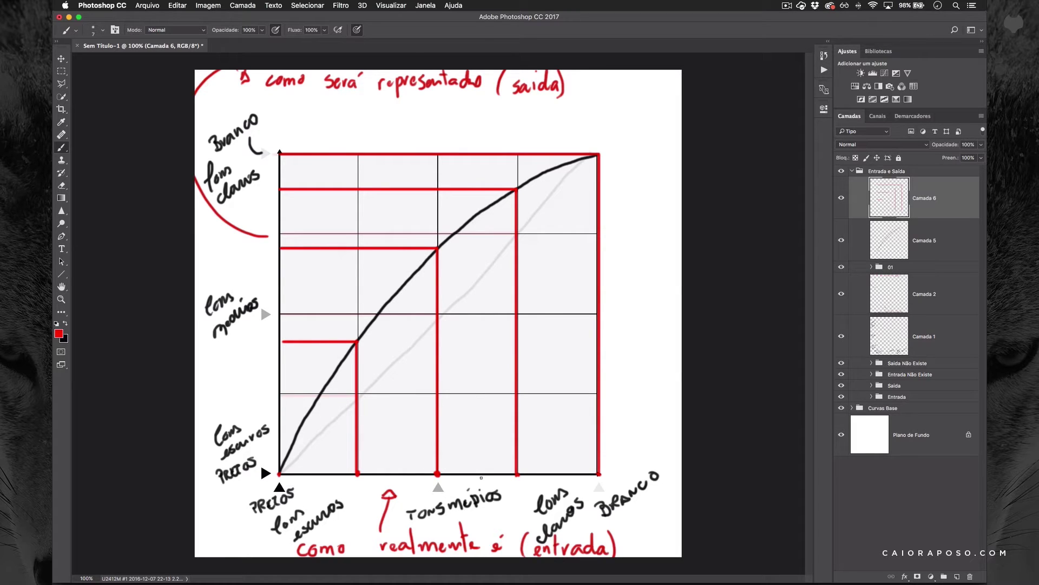
pyautogui.moveTo(479, 473)
pyautogui.mouseDown()
pyautogui.moveTo(468, 218)
pyautogui.moveTo(484, 199)
pyautogui.moveTo(491, 208)
pyautogui.moveTo(480, 228)
pyautogui.moveTo(479, 214)
pyautogui.moveTo(279, 214)
pyautogui.mouseUp()
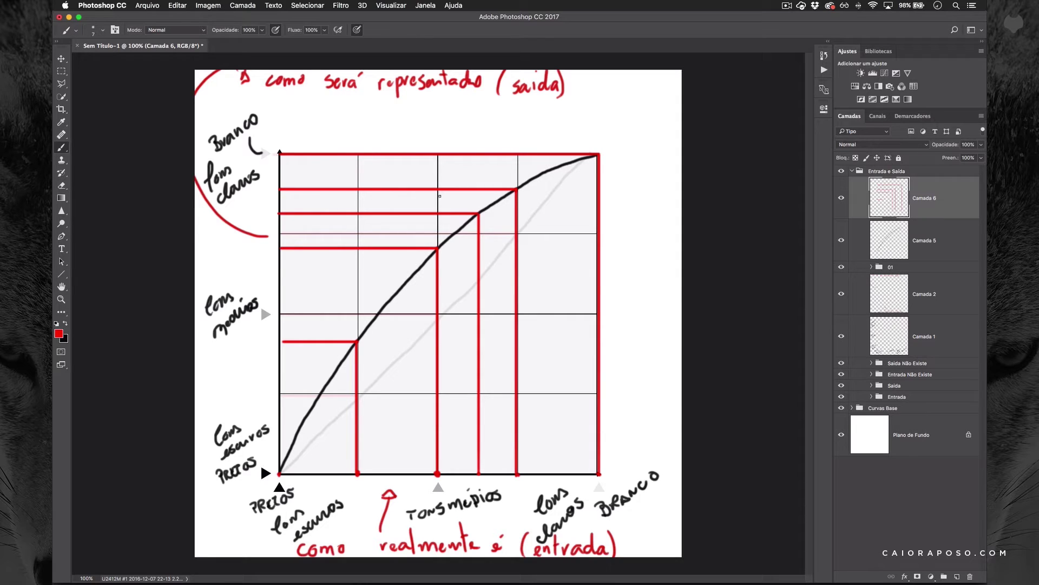
# Group the upper curve and its red guide line layers as "02" and set the group's opacity to 10%.
pyautogui.keyDown('shift'); pyautogui.click(935, 251); pyautogui.keyUp('shift')
pyautogui.press('super+g')
pyautogui.doubleClick(898, 182)
pyautogui.write('02')
pyautogui.press('Return')
pyautogui.press('1')
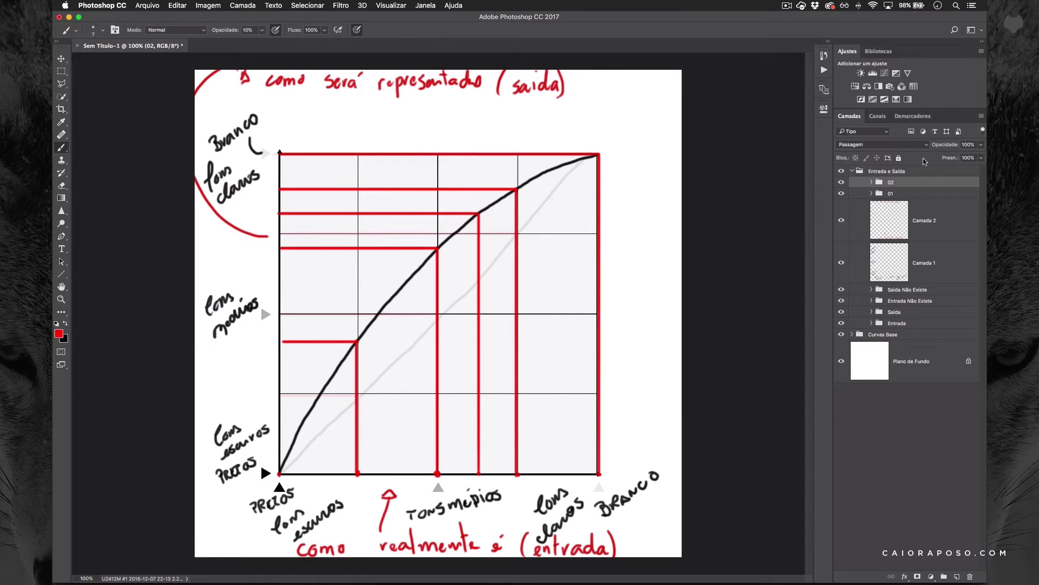
pyautogui.press('v')
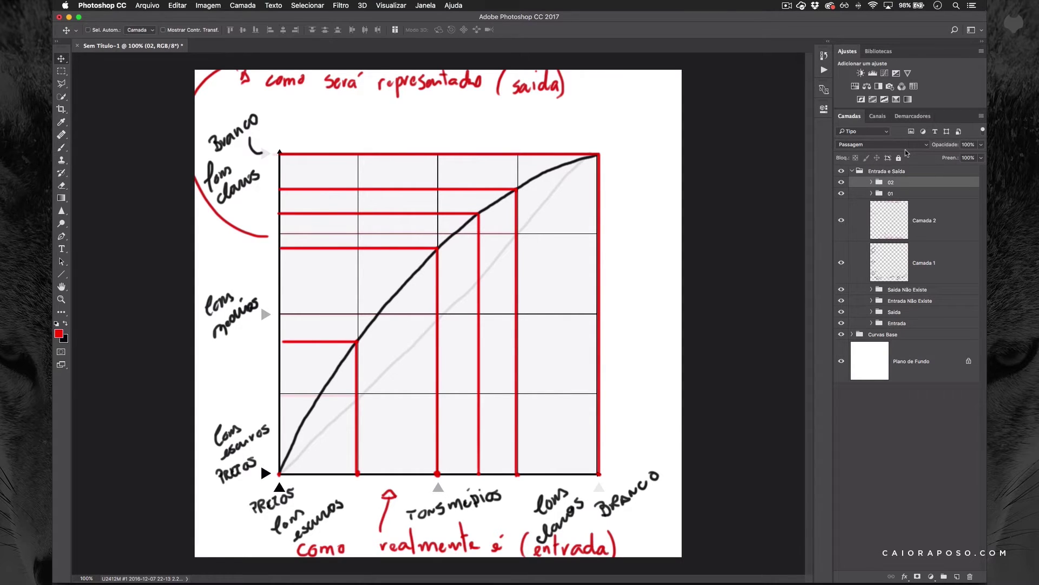
pyautogui.press('1')
# On a new layer, draw a black curve sagging below the diagonal from the grid's black origin to its white corner.
pyautogui.press('super')
pyautogui.press('super+shift+n')
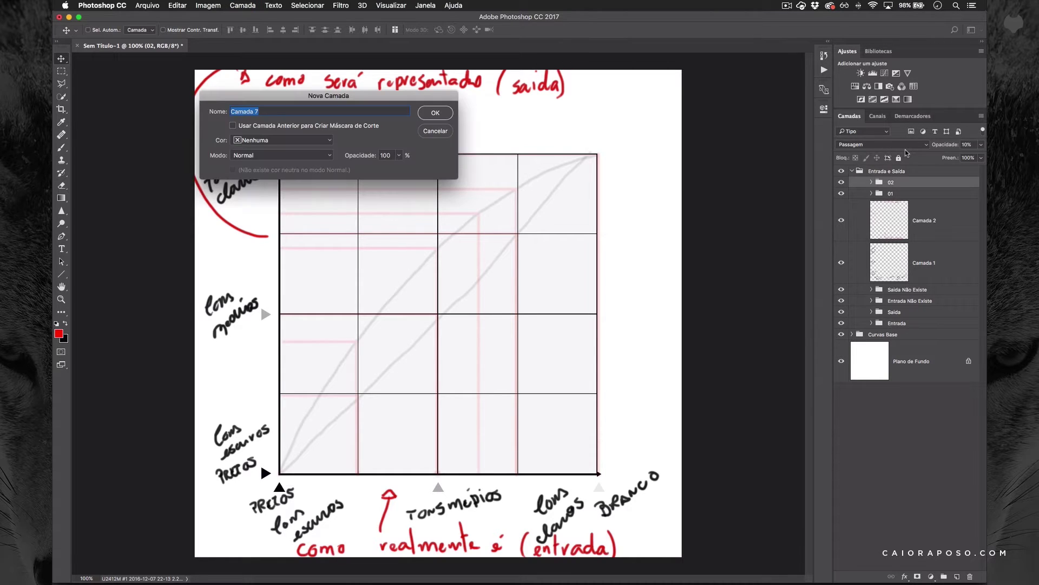
pyautogui.press('Return')
pyautogui.press('x')
pyautogui.press('b')
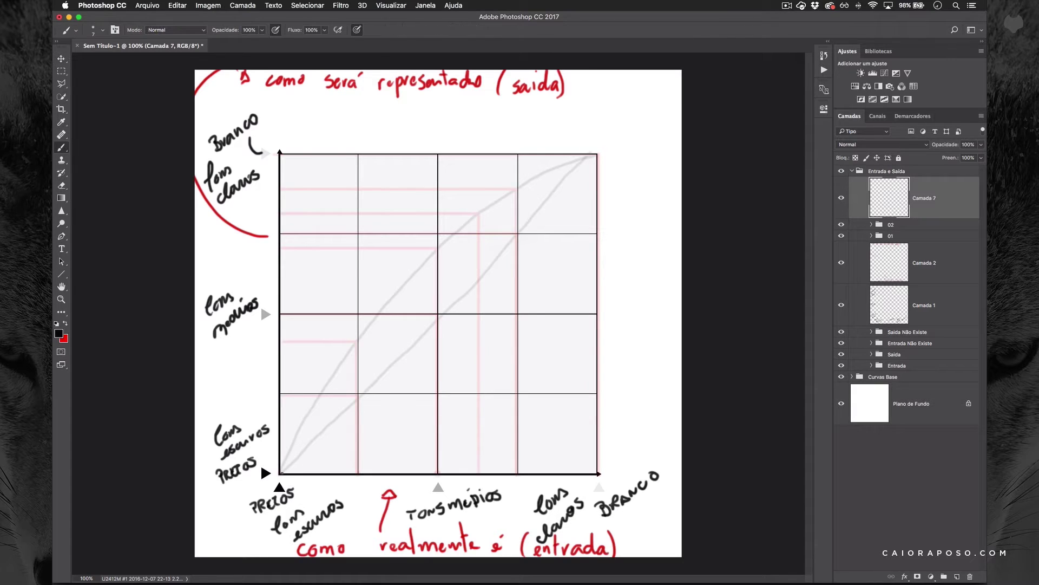
pyautogui.moveTo(280, 472)
pyautogui.mouseDown()
pyautogui.moveTo(477, 338)
pyautogui.moveTo(555, 236)
pyautogui.moveTo(597, 154)
pyautogui.mouseUp()
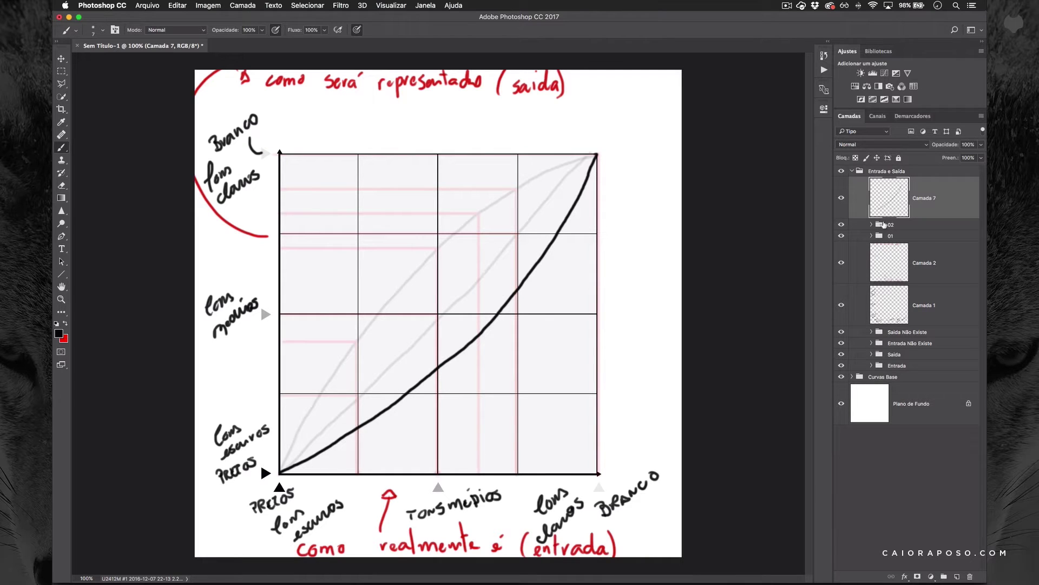
# On another new layer, draw red guide lines from the midtone, light-tone, white and dark-tone inputs to the lower curve and across to the vertical axis.
pyautogui.press('super+shift+n')
pyautogui.press('Return')
pyautogui.press('x')
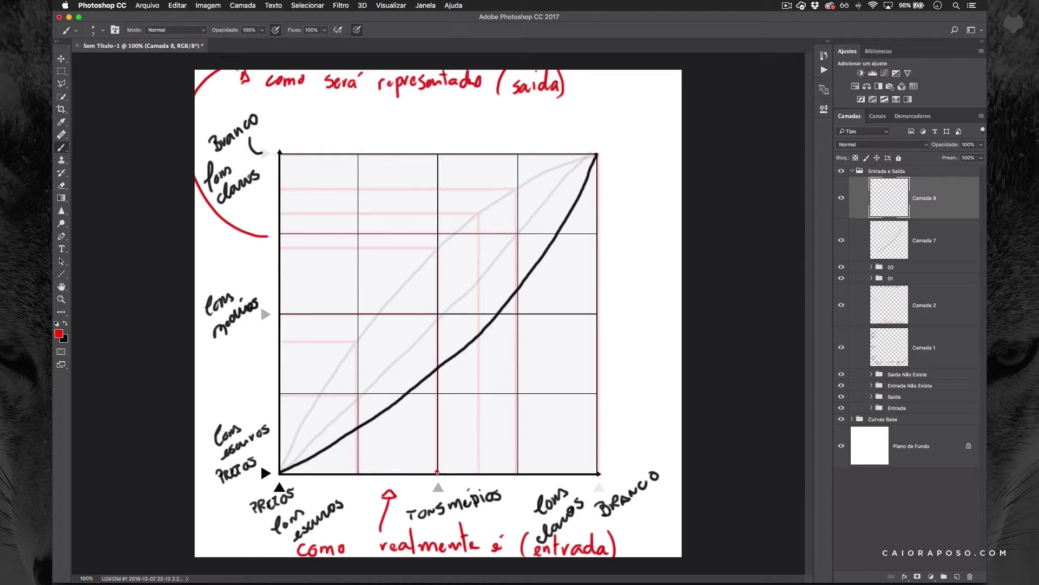
pyautogui.moveTo(437, 472)
pyautogui.mouseDown()
pyautogui.moveTo(449, 361)
pyautogui.moveTo(432, 376)
pyautogui.moveTo(446, 373)
pyautogui.moveTo(281, 368)
pyautogui.mouseUp()
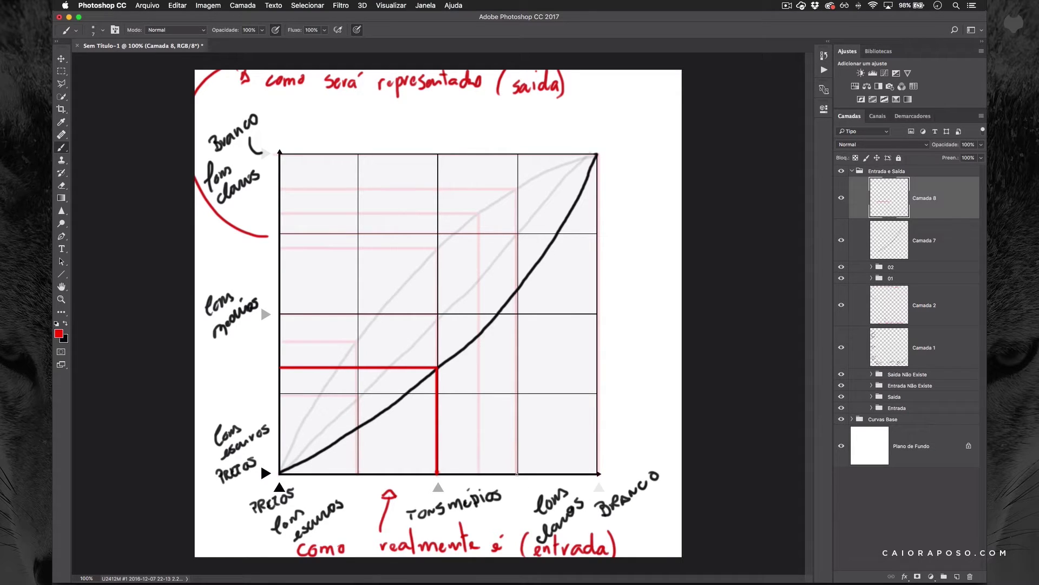
pyautogui.click(518, 473)
pyautogui.moveTo(518, 473)
pyautogui.mouseDown()
pyautogui.moveTo(516, 289)
pyautogui.moveTo(280, 290)
pyautogui.mouseUp()
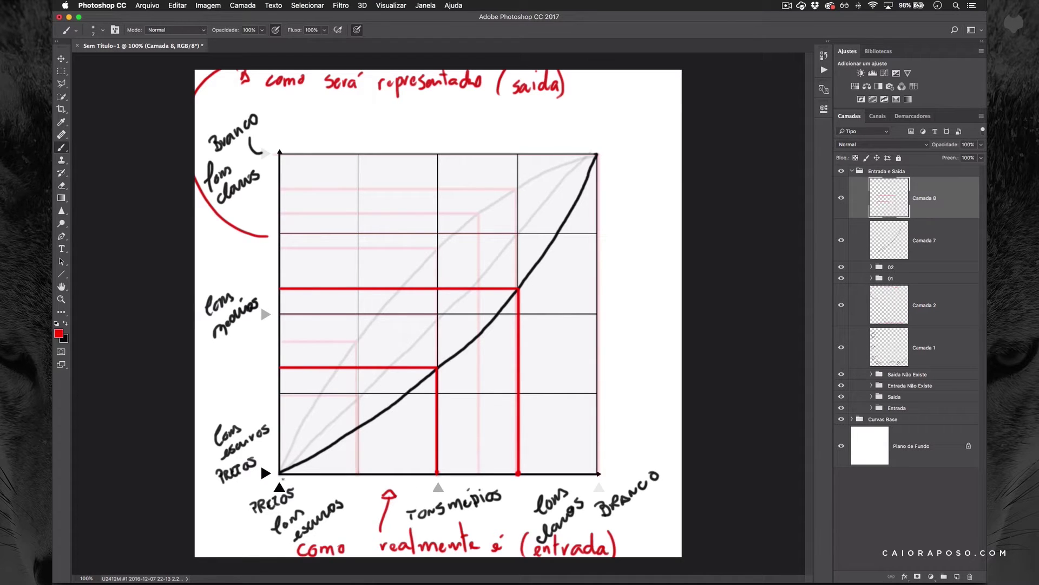
pyautogui.moveTo(598, 474)
pyautogui.mouseDown()
pyautogui.moveTo(587, 280)
pyautogui.moveTo(592, 153)
pyautogui.moveTo(609, 148)
pyautogui.moveTo(280, 155)
pyautogui.mouseUp()
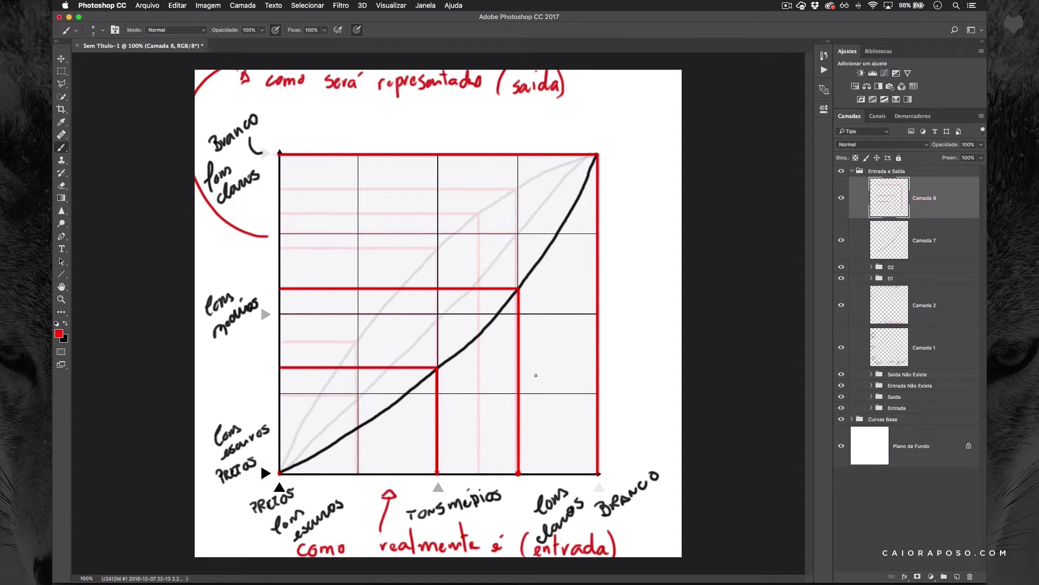
pyautogui.moveTo(358, 473)
pyautogui.mouseDown()
pyautogui.moveTo(358, 428)
pyautogui.moveTo(281, 430)
pyautogui.mouseUp()
pyautogui.moveTo(260, 366); pyautogui.dragTo(263, 369)
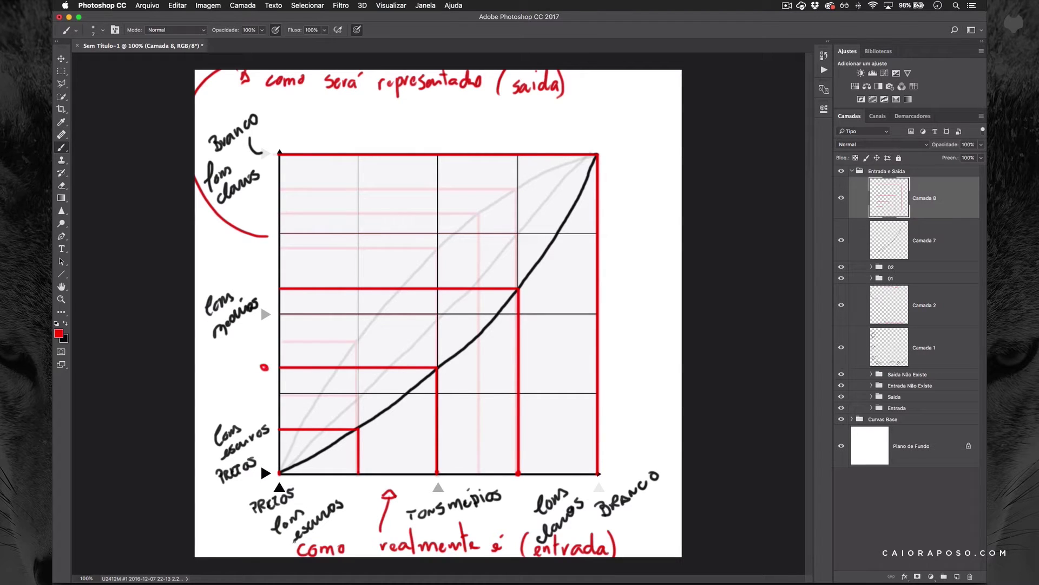
pyautogui.moveTo(436, 486); pyautogui.dragTo(441, 484)
pyautogui.press('super+z')
pyautogui.press('super+z')
# Group the lower curve and its red guide line layers as "03" and set the group's opacity to 10%.
pyautogui.keyDown('shift'); pyautogui.click(942, 240); pyautogui.keyUp('shift')
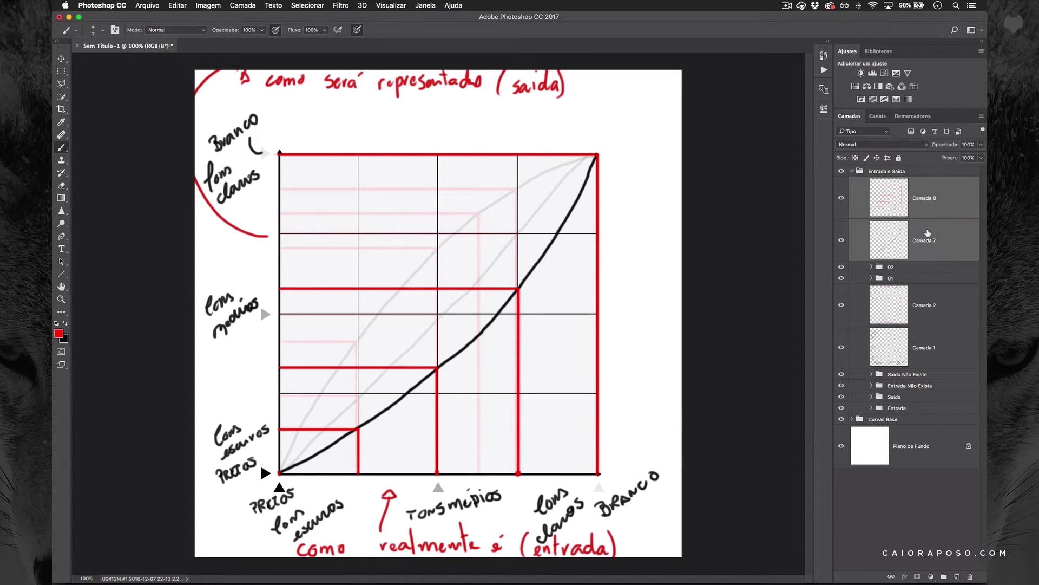
pyautogui.press('super+g')
pyautogui.doubleClick(897, 183)
pyautogui.write('03')
pyautogui.press('Return')
pyautogui.press('v')
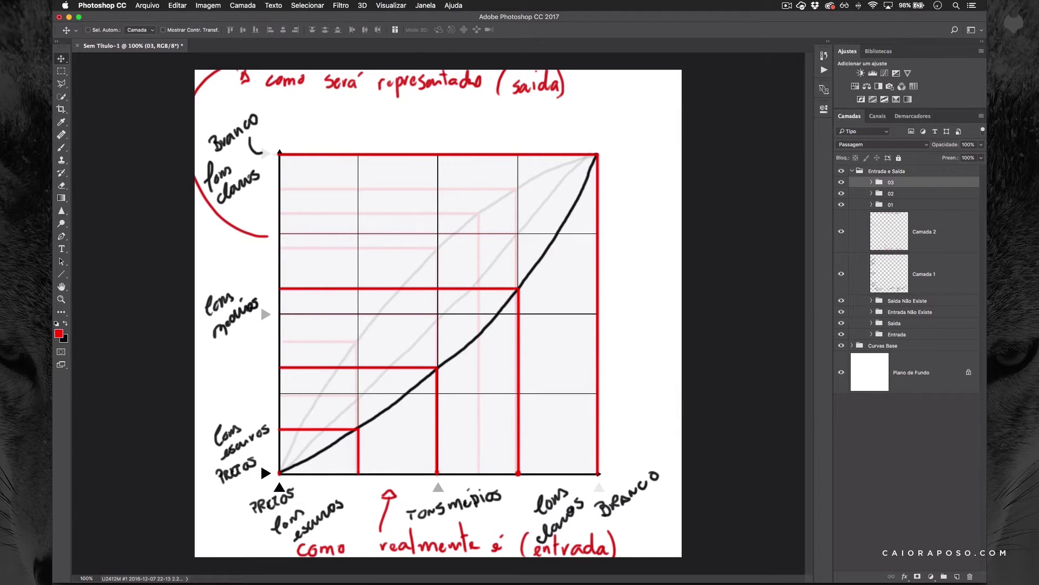
pyautogui.press('1')
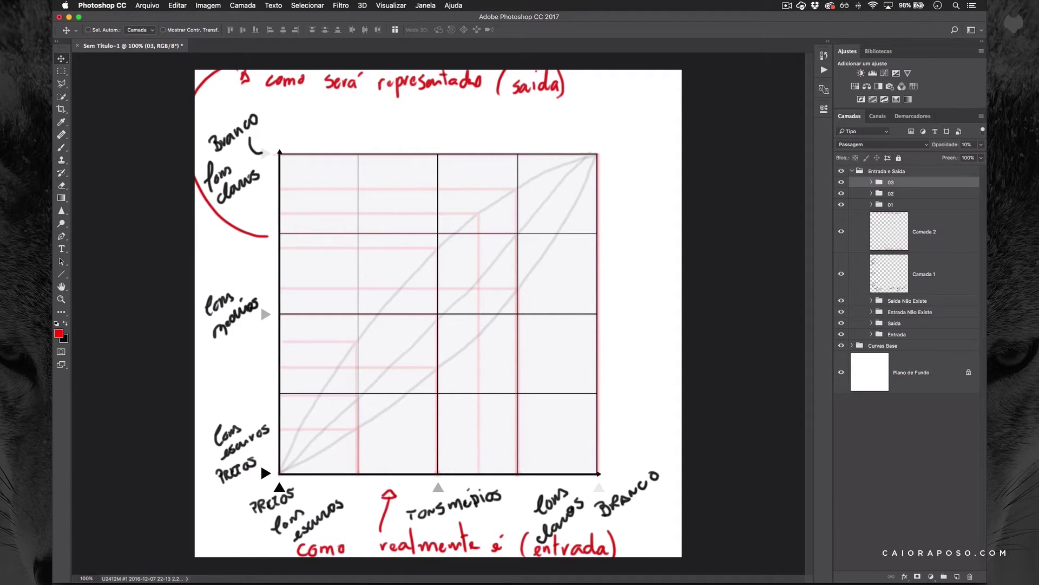
# On a new layer, draw a black S-shaped curve between the white corner and black origin, passing through the grid's centre.
pyautogui.press('super+shift+n')
pyautogui.press('Return')
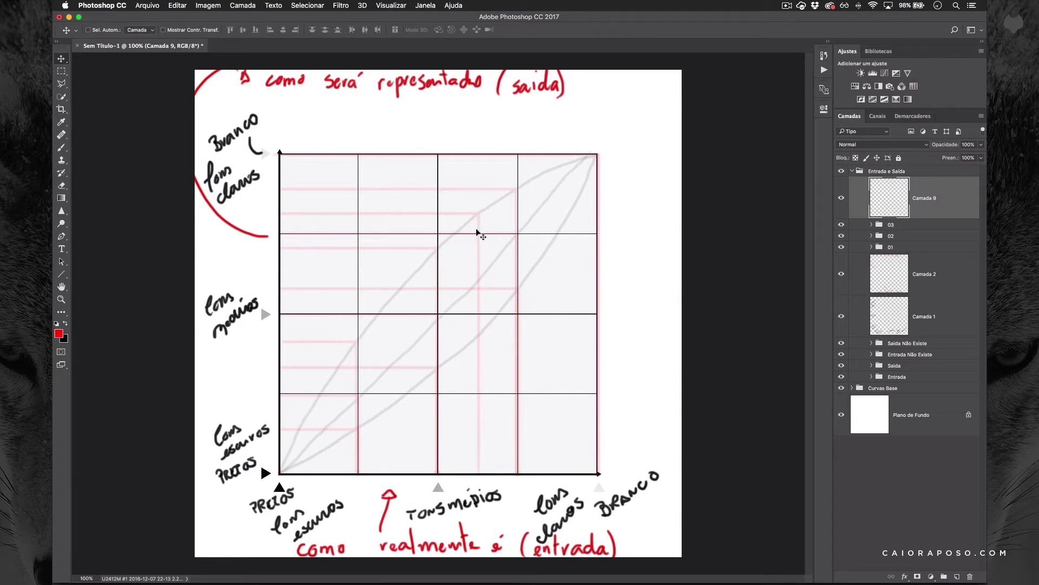
pyautogui.press('x')
pyautogui.press('b')
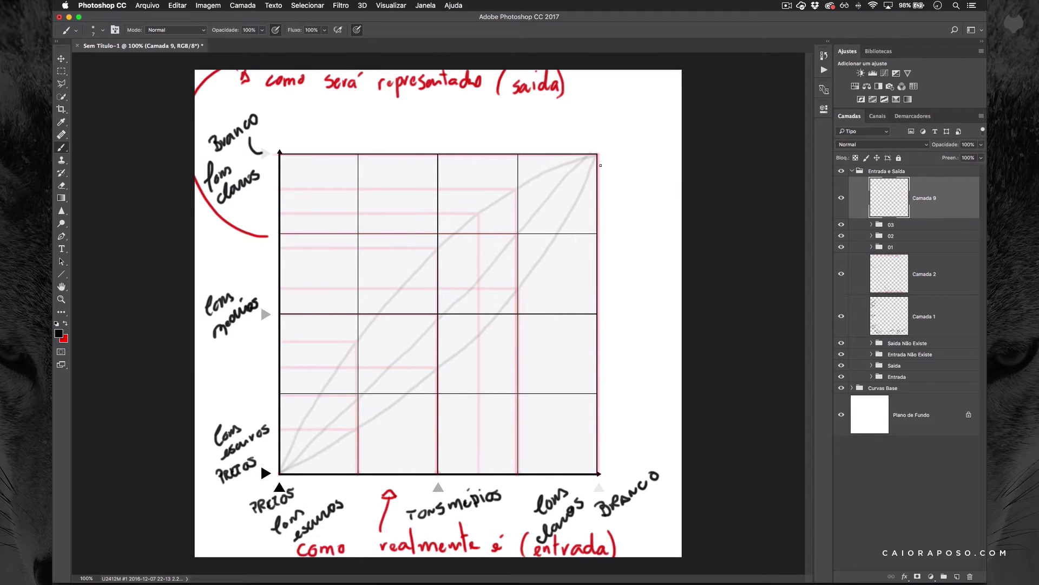
pyautogui.moveTo(598, 155)
pyautogui.mouseDown()
pyautogui.moveTo(521, 178)
pyautogui.moveTo(474, 226)
pyautogui.moveTo(401, 406)
pyautogui.moveTo(372, 437)
pyautogui.moveTo(336, 463)
pyautogui.moveTo(280, 474)
pyautogui.mouseUp()
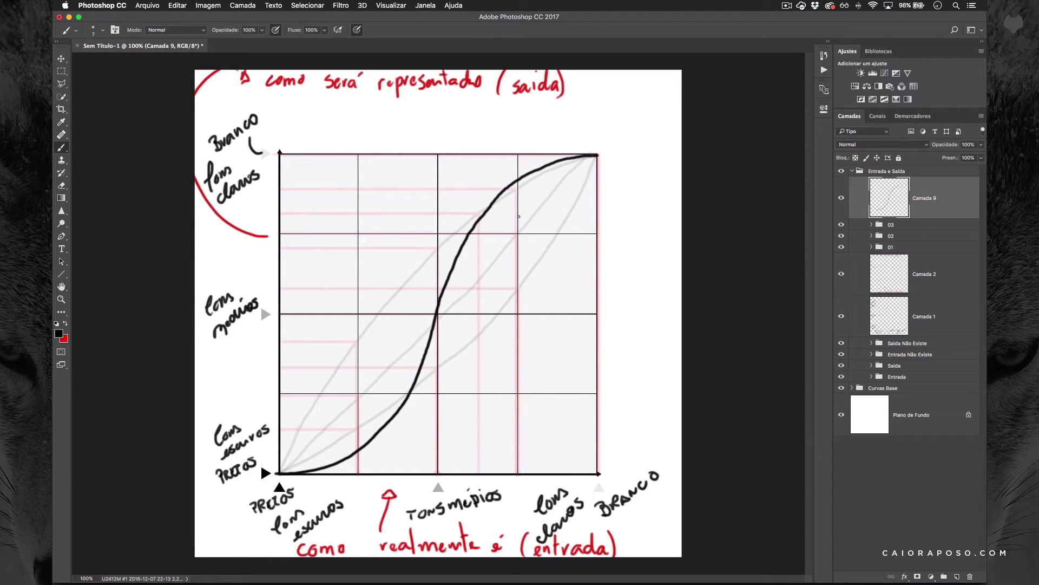
# Mark the S-curve with an upward arrow at the light tones, a downward arrow at the dark tones and a dot at the centre.
pyautogui.moveTo(514, 188)
pyautogui.mouseDown()
pyautogui.moveTo(523, 187)
pyautogui.moveTo(517, 204)
pyautogui.mouseUp()
pyautogui.moveTo(355, 428); pyautogui.dragTo(355, 456)
pyautogui.moveTo(351, 447)
pyautogui.mouseDown()
pyautogui.moveTo(355, 456)
pyautogui.moveTo(360, 444)
pyautogui.mouseUp()
pyautogui.click(436, 314)
# On a new layer, draw red guide lines from the midtone, white, light-tone and dark-tone inputs to the S-curve and across to the vertical axis.
pyautogui.press('super+shift+n')
pyautogui.press('Return')
pyautogui.press('x')
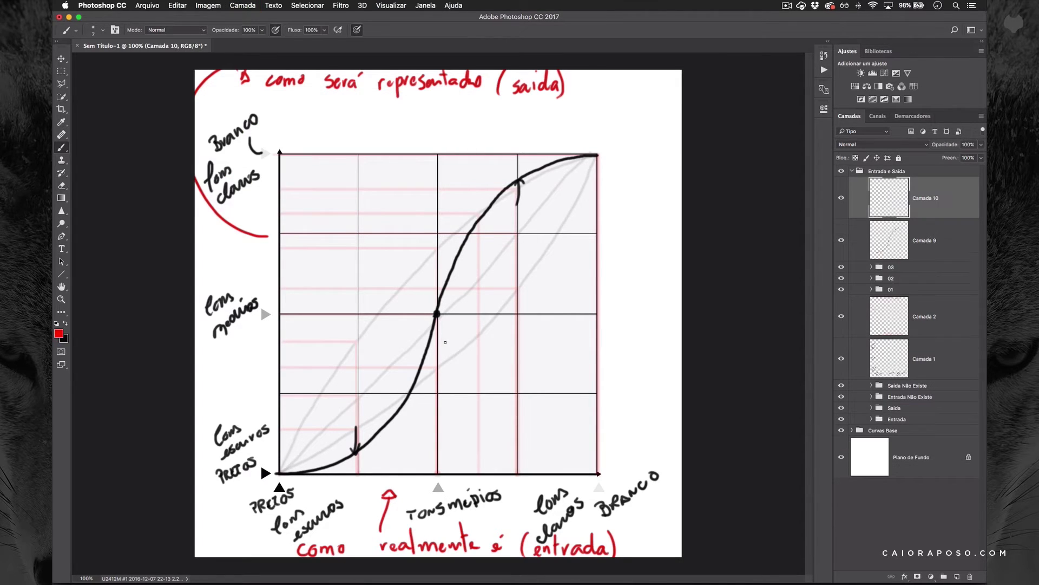
pyautogui.click(437, 473)
pyautogui.moveTo(437, 473)
pyautogui.mouseDown()
pyautogui.moveTo(439, 314)
pyautogui.moveTo(279, 313)
pyautogui.mouseUp()
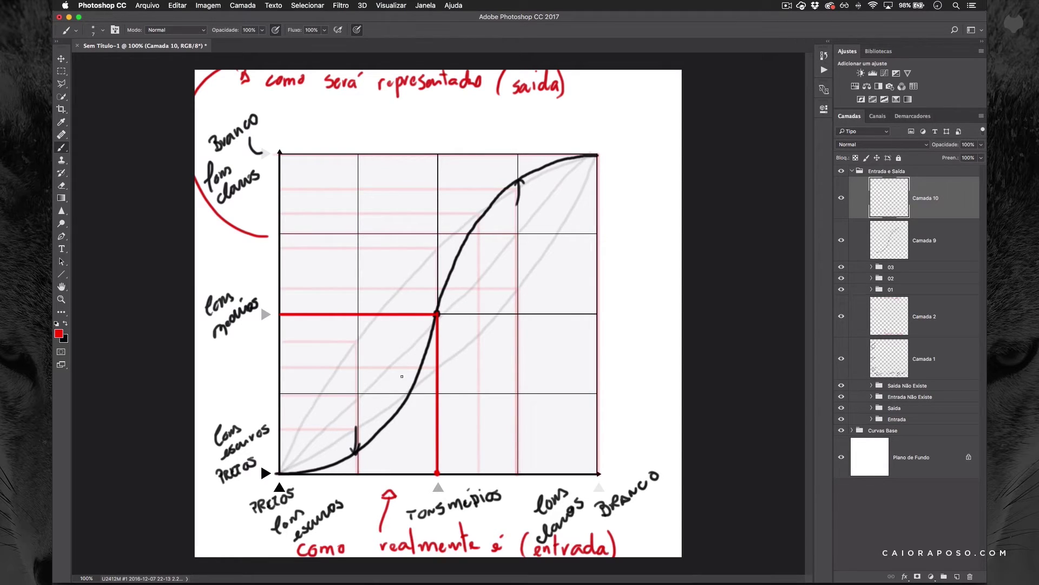
pyautogui.moveTo(598, 474)
pyautogui.mouseDown()
pyautogui.moveTo(599, 157)
pyautogui.moveTo(280, 156)
pyautogui.mouseUp()
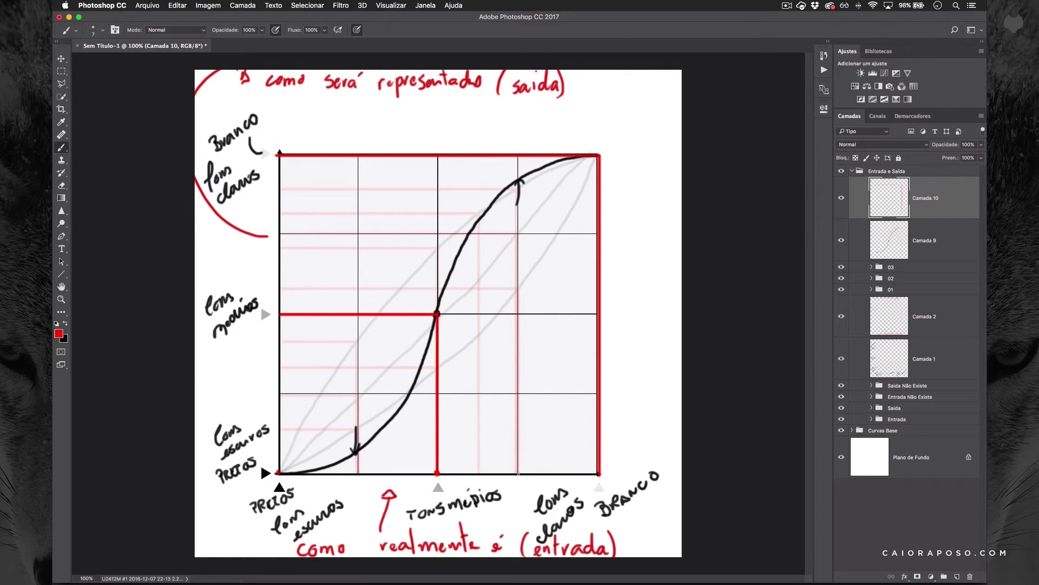
pyautogui.click(517, 474)
pyautogui.moveTo(518, 467); pyautogui.dragTo(522, 183)
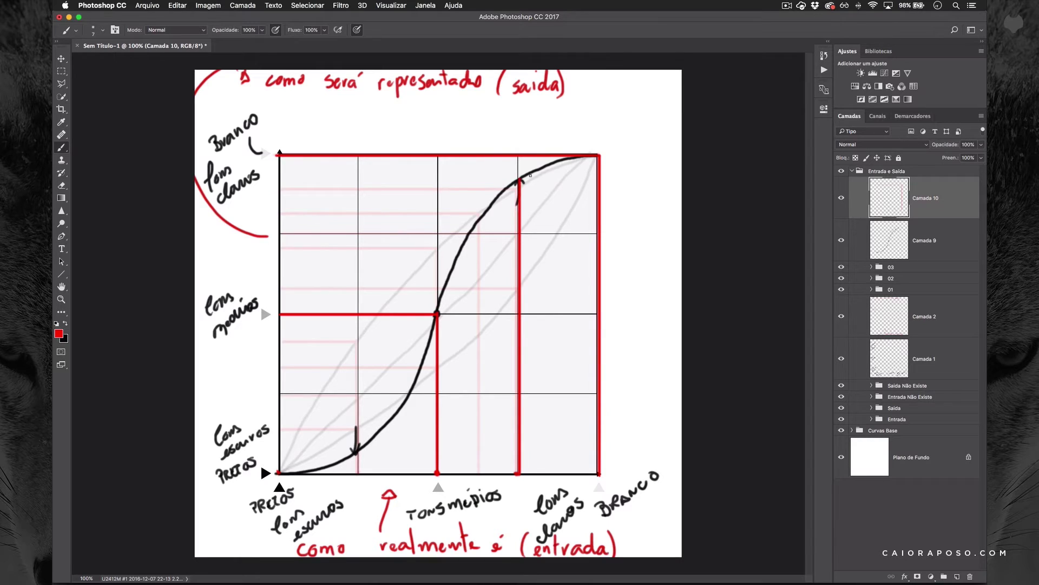
pyautogui.moveTo(479, 176); pyautogui.dragTo(279, 174)
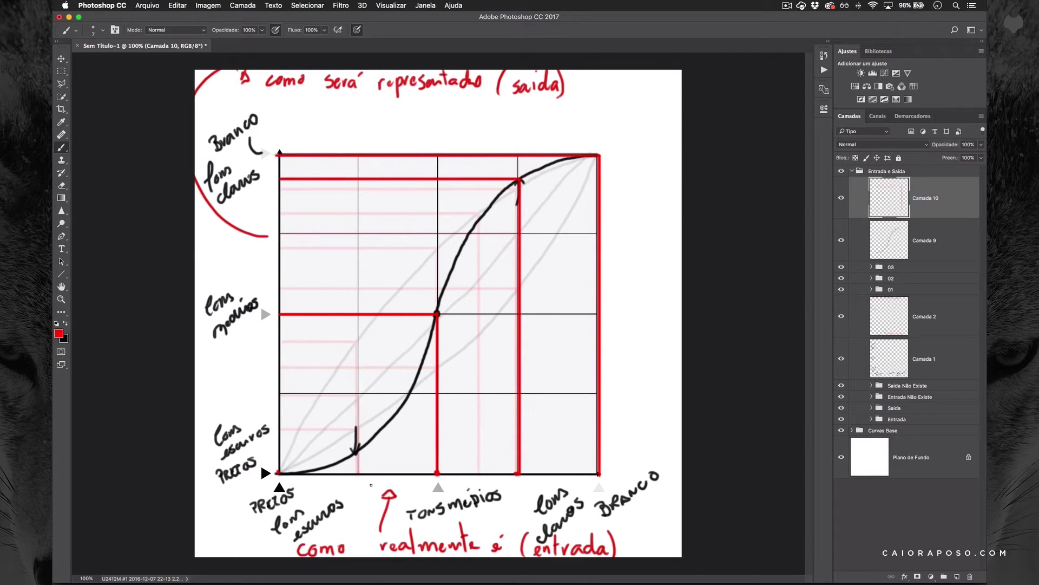
pyautogui.click(359, 473)
pyautogui.moveTo(359, 474)
pyautogui.mouseDown()
pyautogui.moveTo(360, 453)
pyautogui.moveTo(280, 452)
pyautogui.mouseUp()
# Group the S-curve and its red guide line layers as "04" and set the group's opacity to 10%.
pyautogui.moveTo(950, 242)
pyautogui.mouseDown()
pyautogui.moveTo(911, 255)
pyautogui.moveTo(940, 235)
pyautogui.mouseUp()
pyautogui.keyDown('shift'); pyautogui.click(942, 240); pyautogui.keyUp('shift')
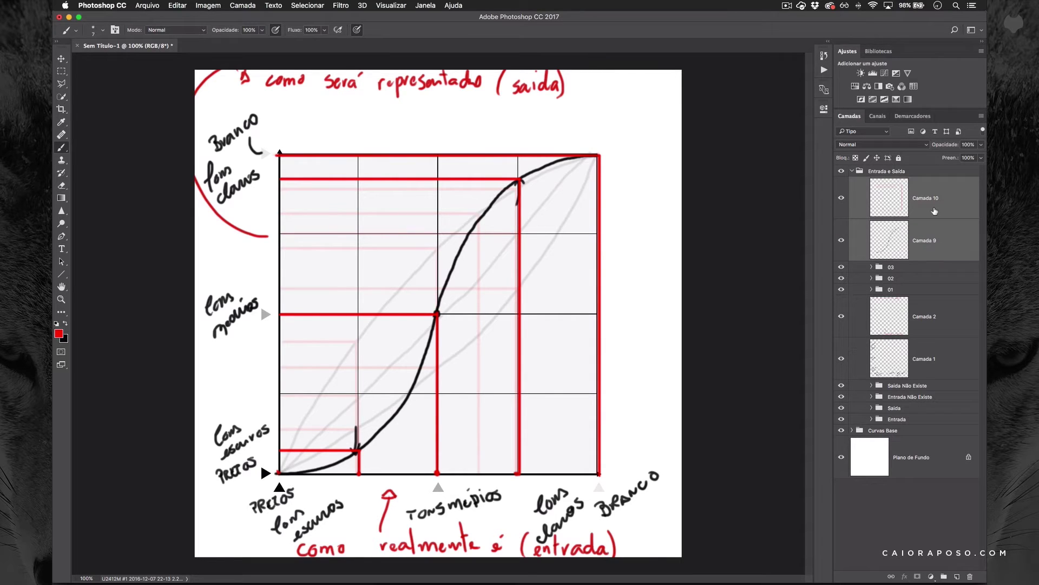
pyautogui.press('super+g')
pyautogui.doubleClick(899, 182)
pyautogui.write('04')
pyautogui.press('Return')
pyautogui.press('v')
pyautogui.press('1')
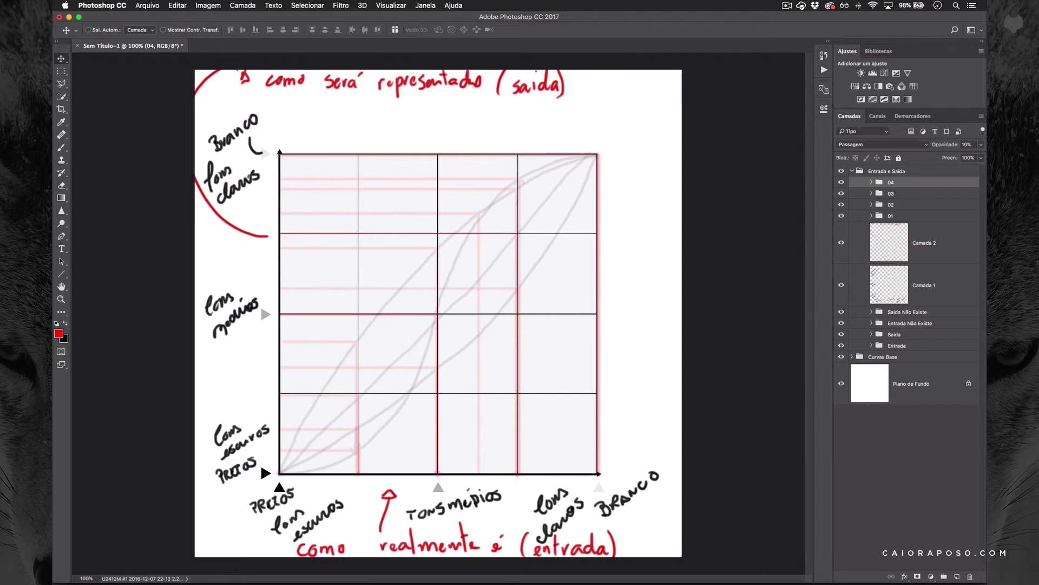
# On a new layer, draw a black curve raised above the diagonal in the dark tones, then following the diagonal from the midtones to white.
pyautogui.press('super+shift+n')
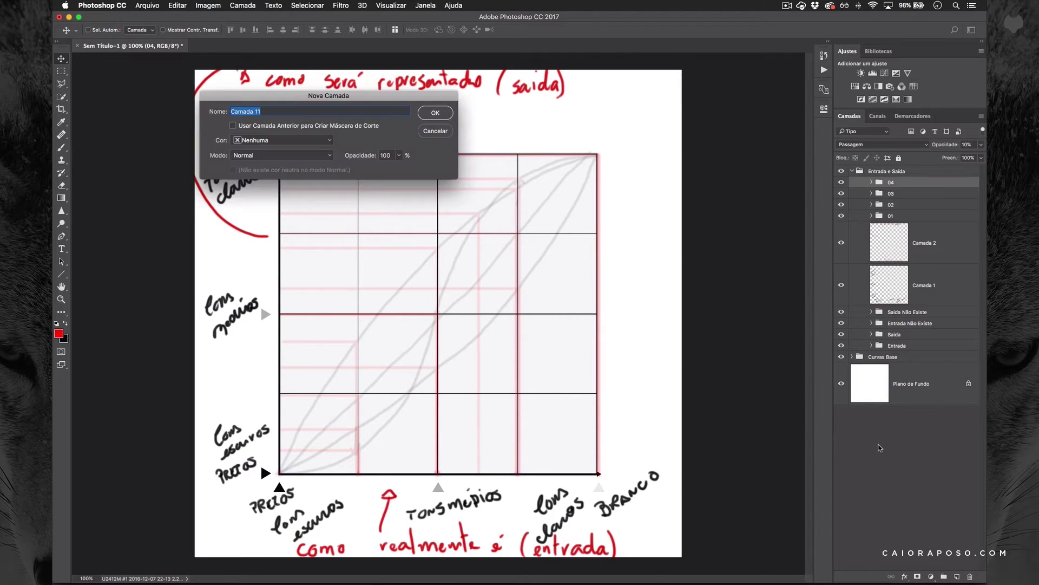
pyautogui.press('Return')
pyautogui.press('b')
pyautogui.press('x')
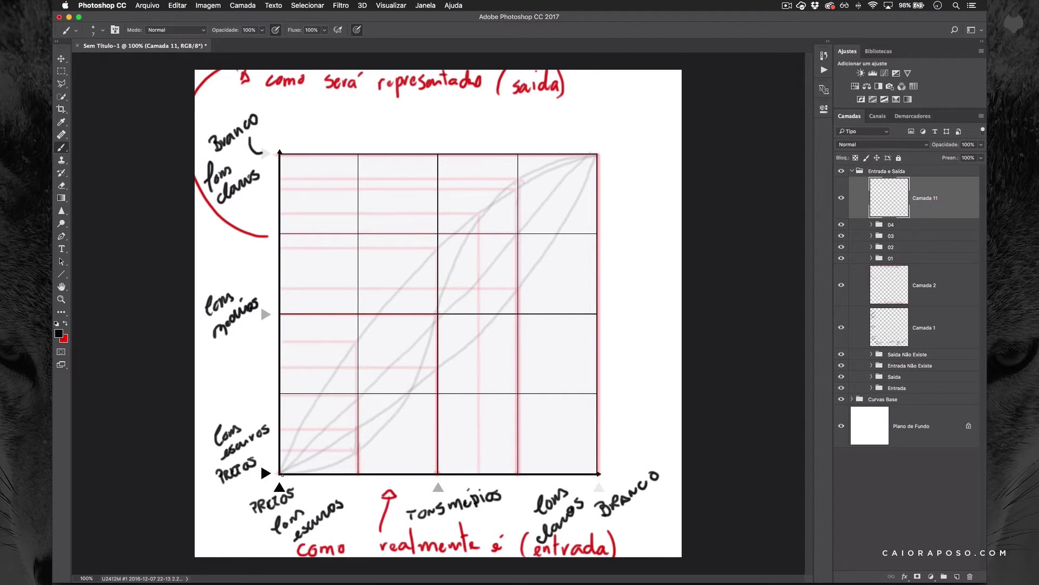
pyautogui.moveTo(280, 472)
pyautogui.mouseDown()
pyautogui.moveTo(354, 366)
pyautogui.moveTo(434, 315)
pyautogui.moveTo(597, 155)
pyautogui.mouseUp()
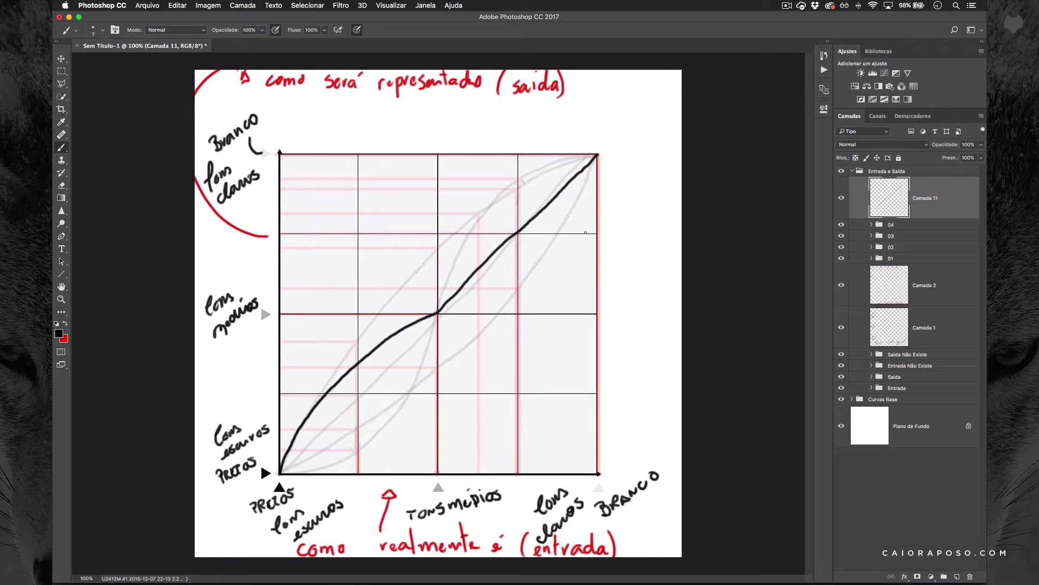
# Draw red guide lines from the white, midtone, light-tone and several dark-tone inputs to the curve and across to the vertical axis, with a dot at black.
pyautogui.press('x')
pyautogui.moveTo(599, 474); pyautogui.dragTo(599, 145)
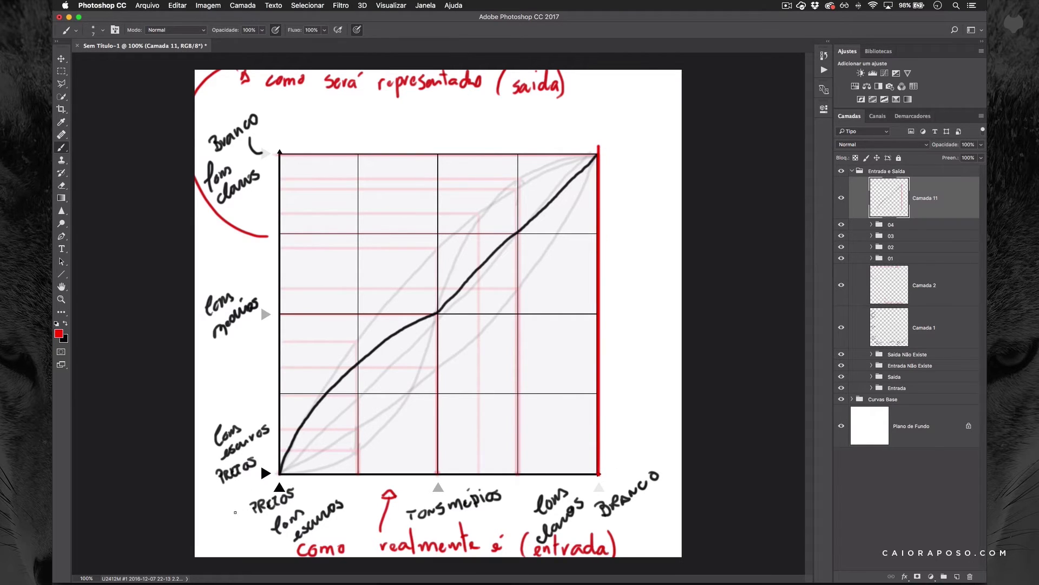
pyautogui.click(279, 473)
pyautogui.moveTo(437, 473)
pyautogui.mouseDown()
pyautogui.moveTo(439, 313)
pyautogui.moveTo(277, 315)
pyautogui.mouseUp()
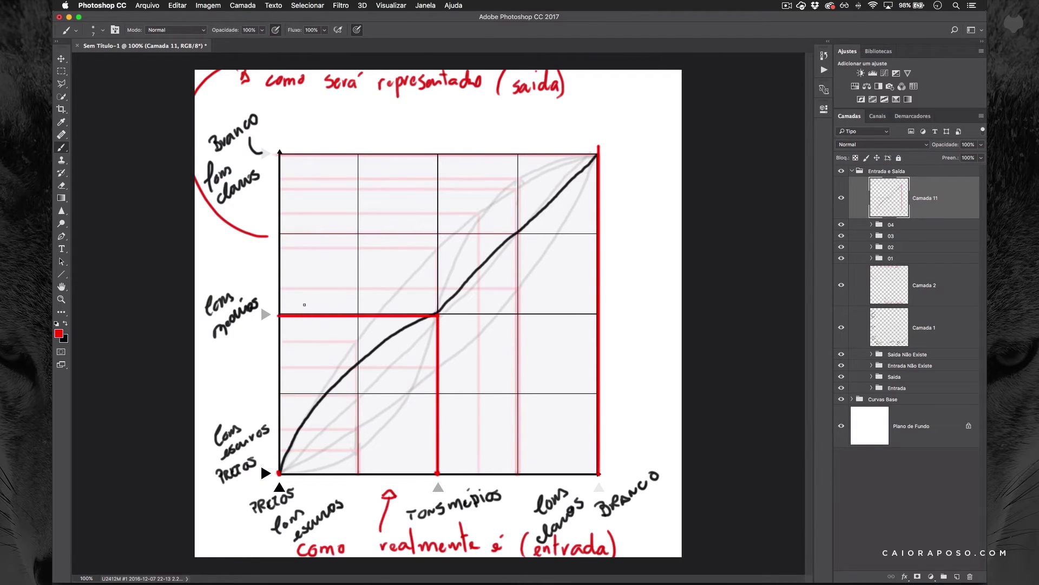
pyautogui.moveTo(518, 473)
pyautogui.mouseDown()
pyautogui.moveTo(522, 235)
pyautogui.moveTo(429, 222)
pyautogui.moveTo(277, 235)
pyautogui.mouseUp()
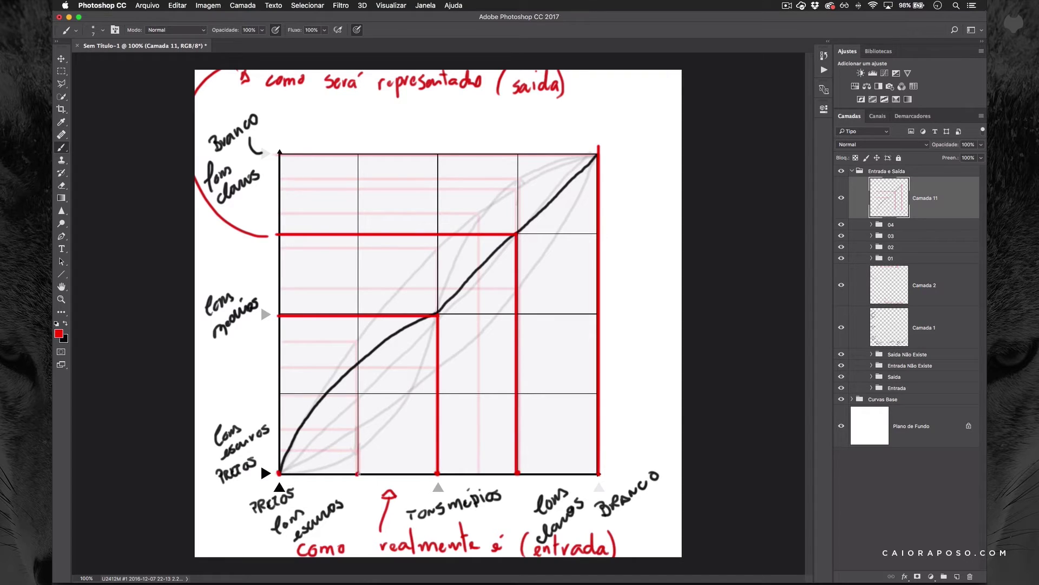
pyautogui.moveTo(357, 475)
pyautogui.mouseDown()
pyautogui.moveTo(360, 364)
pyautogui.moveTo(280, 363)
pyautogui.mouseUp()
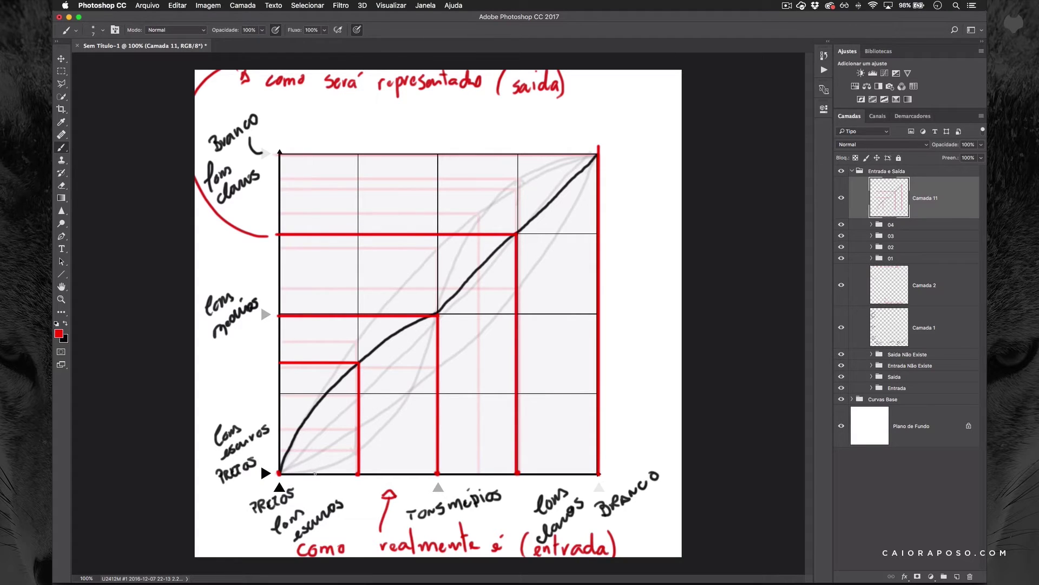
pyautogui.moveTo(315, 474)
pyautogui.mouseDown()
pyautogui.moveTo(321, 406)
pyautogui.moveTo(284, 407)
pyautogui.mouseUp()
pyautogui.moveTo(404, 474)
pyautogui.mouseDown()
pyautogui.moveTo(398, 361)
pyautogui.moveTo(408, 327)
pyautogui.moveTo(282, 330)
pyautogui.mouseUp()
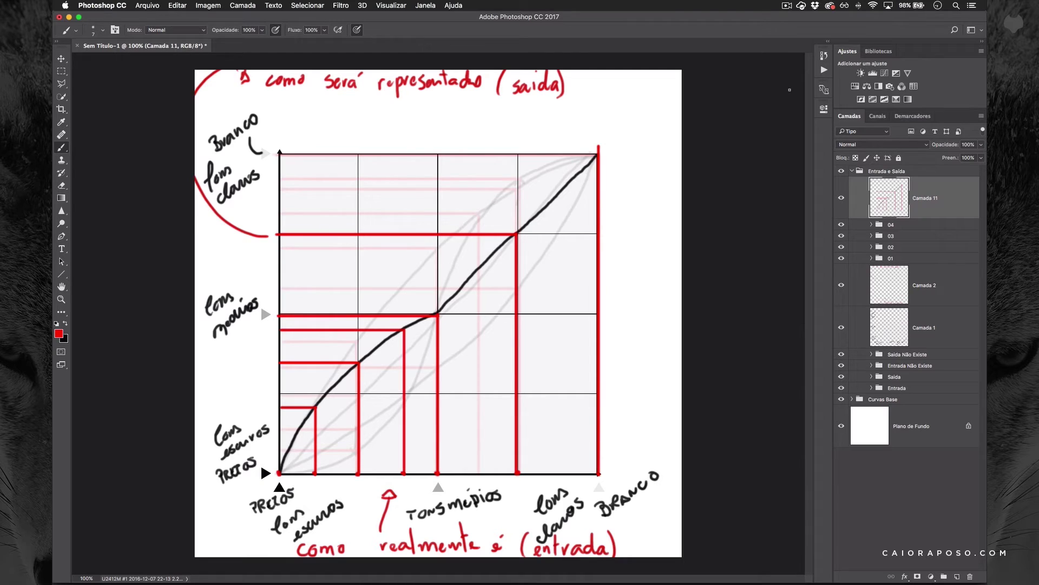
# Group the layer as "05", set the group's opacity to 10% and collapse it.
pyautogui.press('super+g')
pyautogui.doubleClick(898, 183)
pyautogui.write('05')
pyautogui.press('Return')
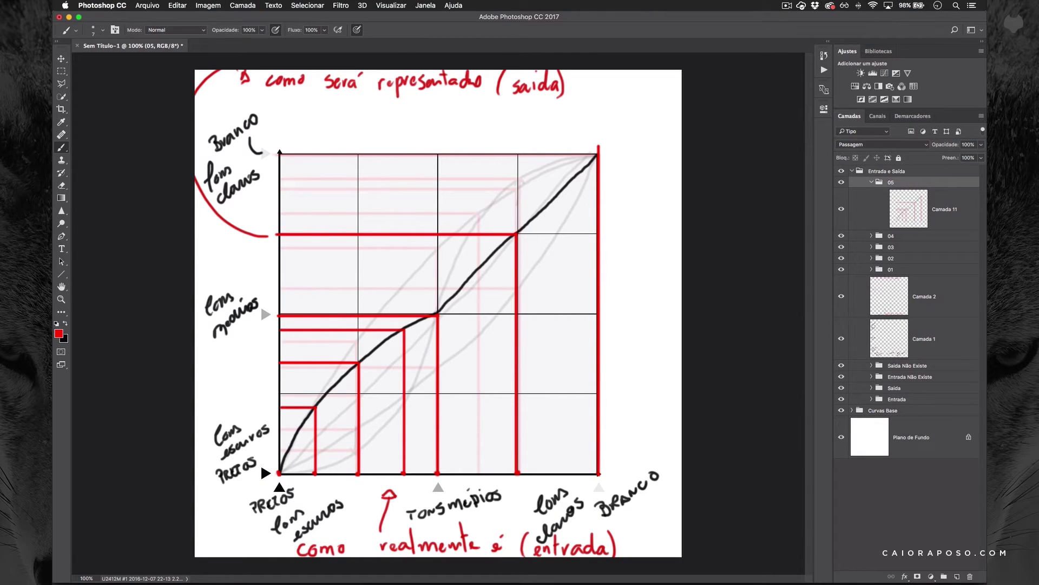
pyautogui.press('v')
pyautogui.press('1')
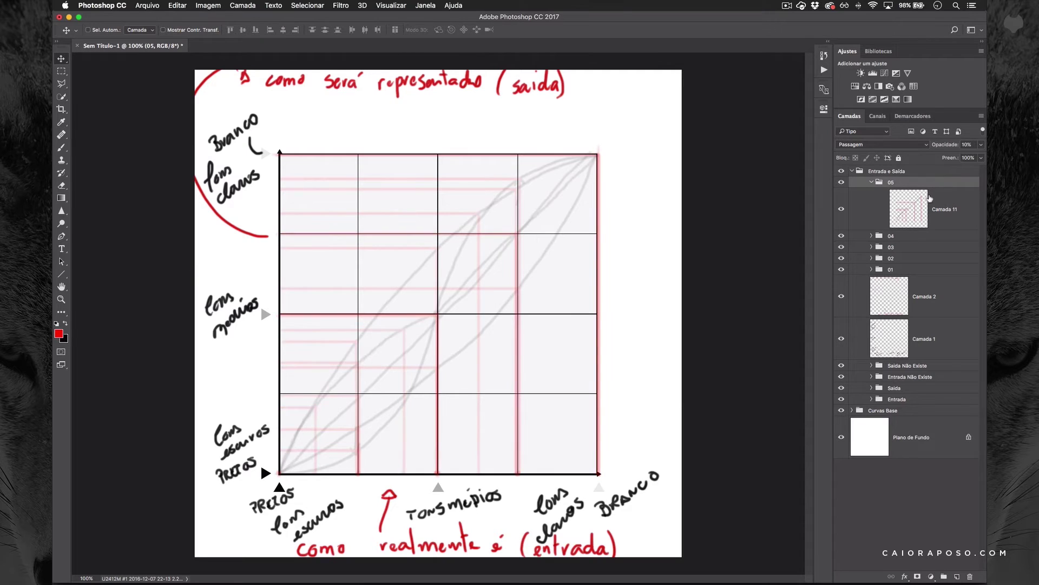
pyautogui.click(871, 182)
# On a new layer, draw a black curve following the diagonal from black to the midtones, then sagging below it in the light tones up to white.
pyautogui.press('super+shift+n')
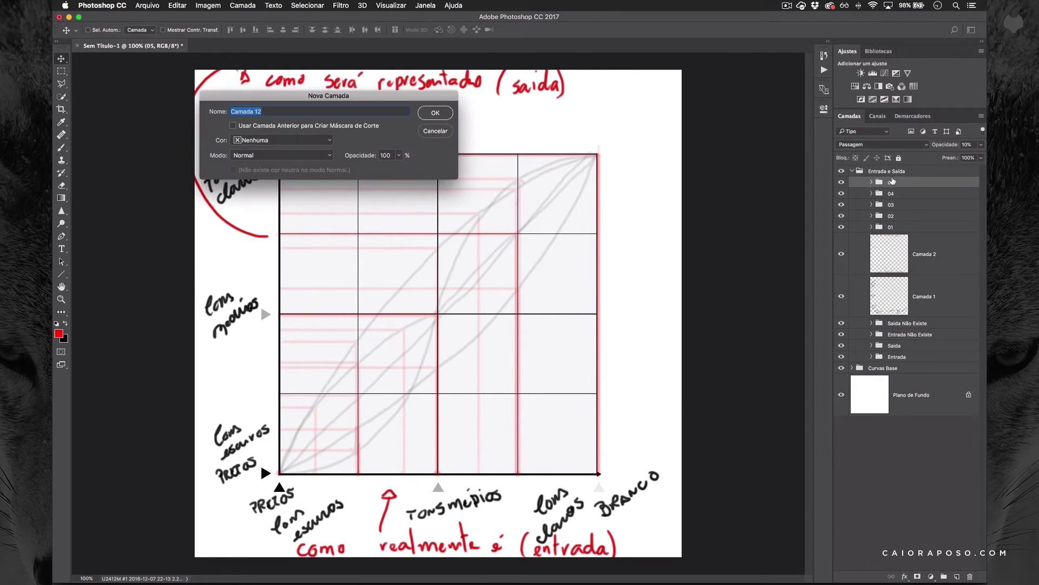
pyautogui.press('Return')
pyautogui.press('b')
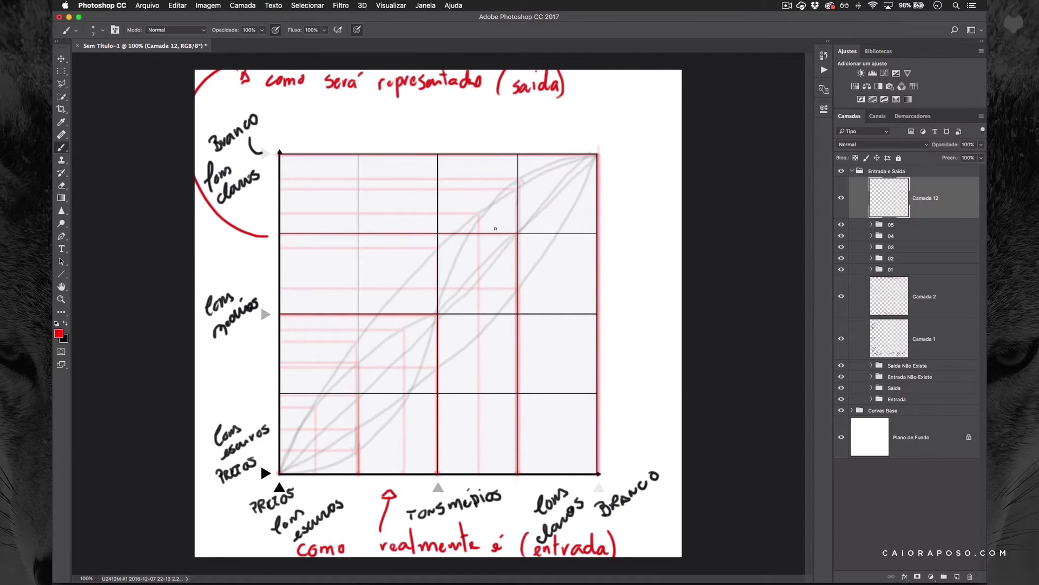
pyautogui.press('x')
pyautogui.moveTo(279, 472)
pyautogui.mouseDown()
pyautogui.moveTo(434, 316)
pyautogui.moveTo(551, 223)
pyautogui.moveTo(597, 154)
pyautogui.mouseUp()
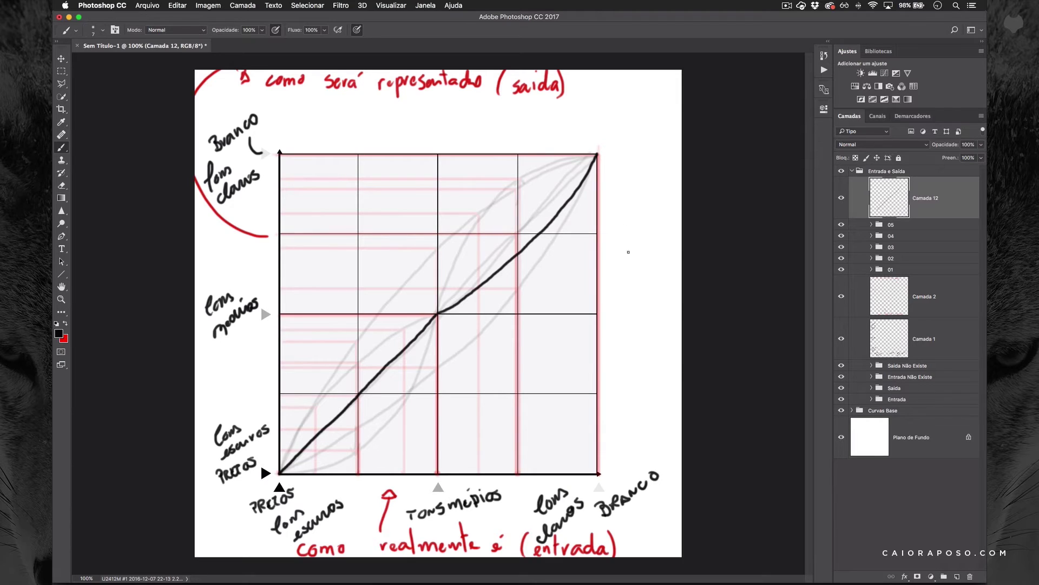
# Draw red guide lines along the black level and from the midtone, white and light-tone inputs to the curve and the vertical axis.
pyautogui.press('x')
pyautogui.moveTo(438, 472)
pyautogui.mouseDown()
pyautogui.moveTo(440, 313)
pyautogui.moveTo(279, 312)
pyautogui.mouseUp()
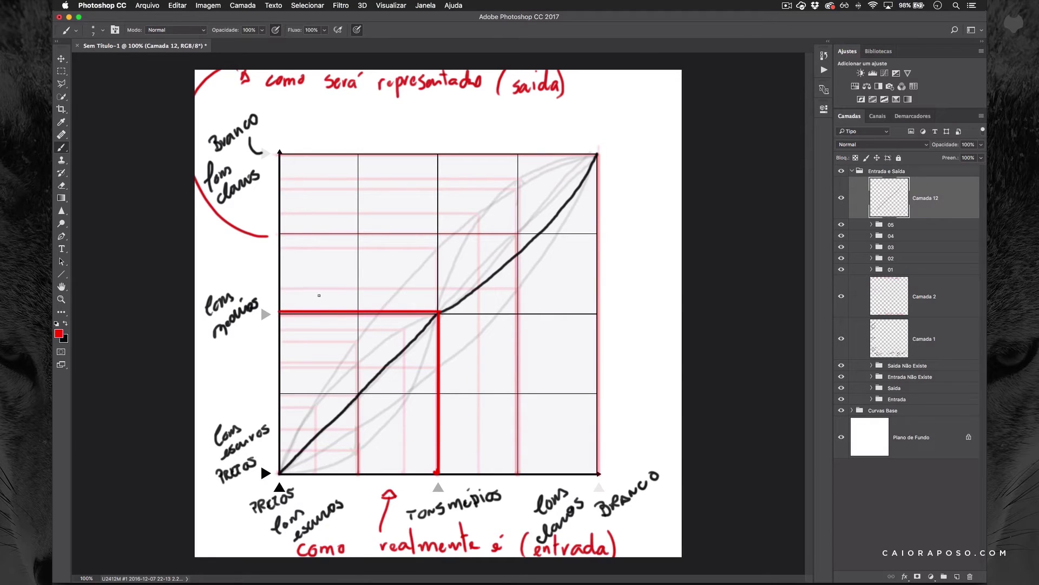
pyautogui.click(276, 471)
pyautogui.keyDown('shift'); pyautogui.click(598, 474); pyautogui.keyUp('shift')
pyautogui.moveTo(598, 474)
pyautogui.mouseDown()
pyautogui.moveTo(597, 148)
pyautogui.moveTo(634, 137)
pyautogui.moveTo(600, 150)
pyautogui.moveTo(280, 153)
pyautogui.mouseUp()
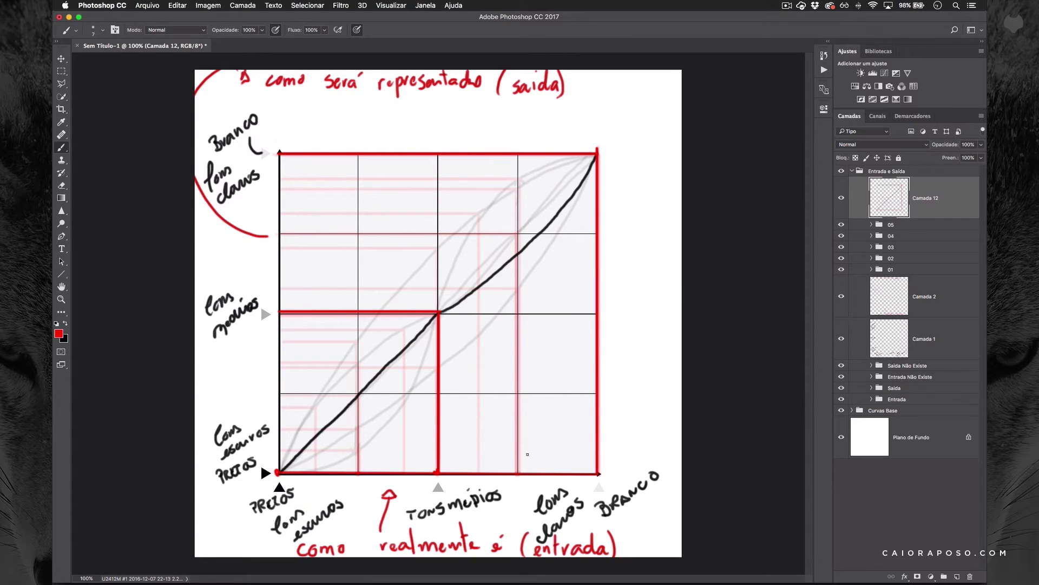
pyautogui.click(517, 474)
pyautogui.moveTo(517, 474)
pyautogui.mouseDown()
pyautogui.moveTo(517, 262)
pyautogui.moveTo(283, 253)
pyautogui.mouseUp()
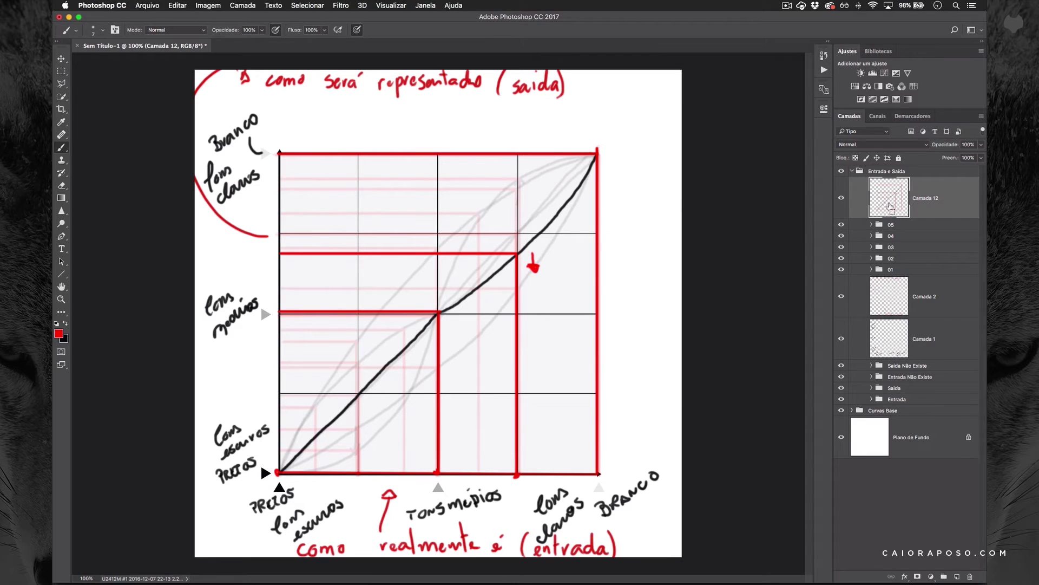
# Group the lowered light-tone curve layer as "06" and collapse the group.
pyautogui.press('super+g')
pyautogui.doubleClick(899, 182)
pyautogui.write('06')
pyautogui.press('Return')
pyautogui.click(871, 182)
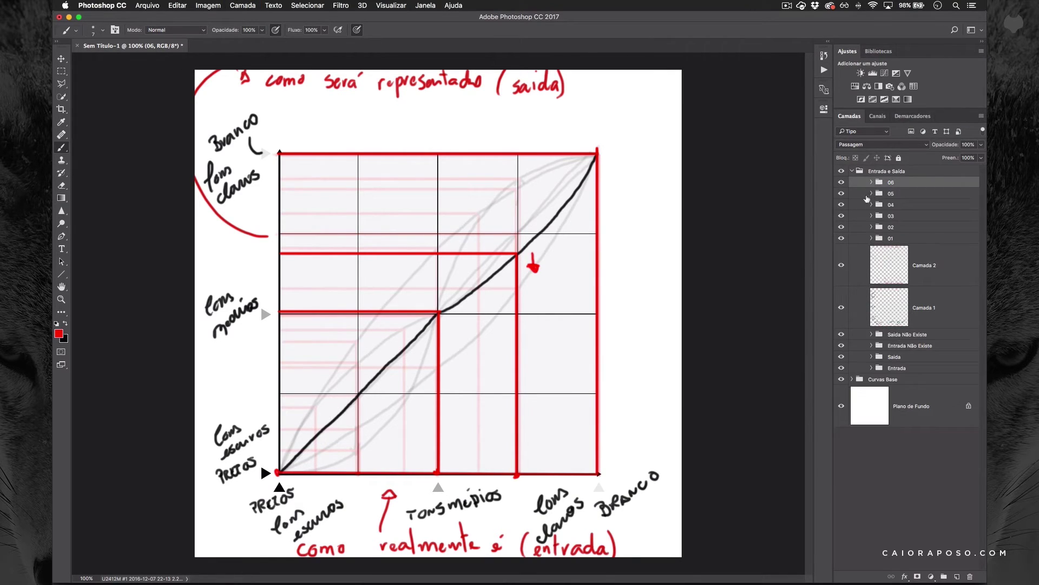
# Hide group "06" and restore group "05" to 100% opacity.
pyautogui.click(841, 183)
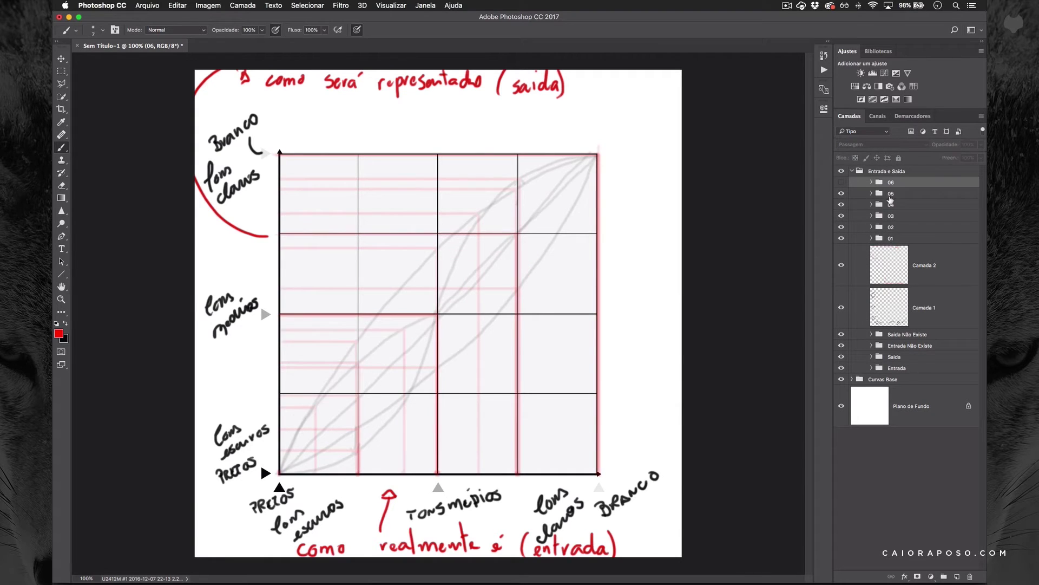
pyautogui.click(892, 194)
pyautogui.press('v')
pyautogui.press('0')
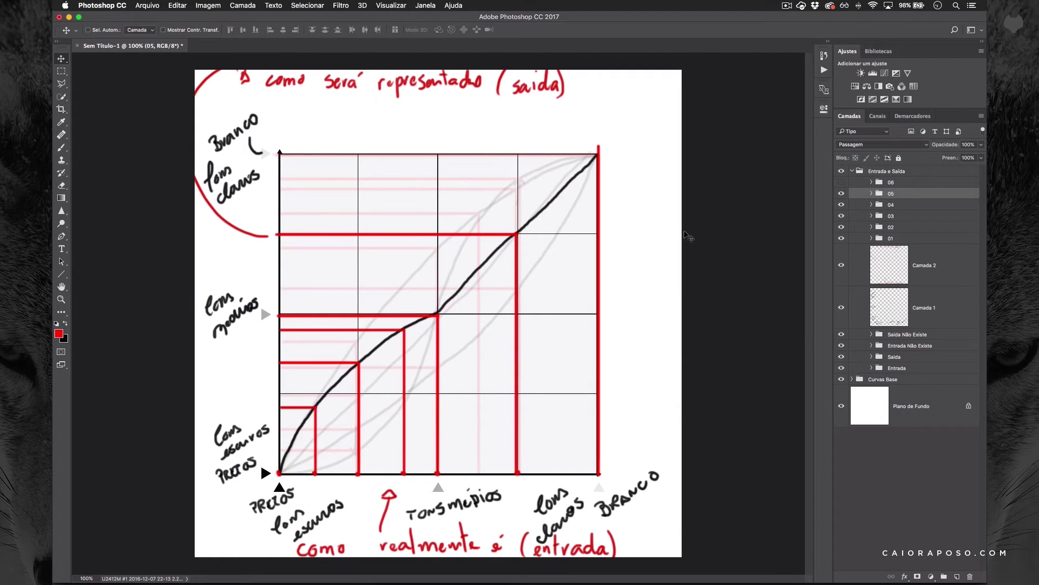
# On the layer inside group "05", draw a small red upward arrow beneath the raised dark-tone part of the curve, then collapse the group.
pyautogui.press('b')
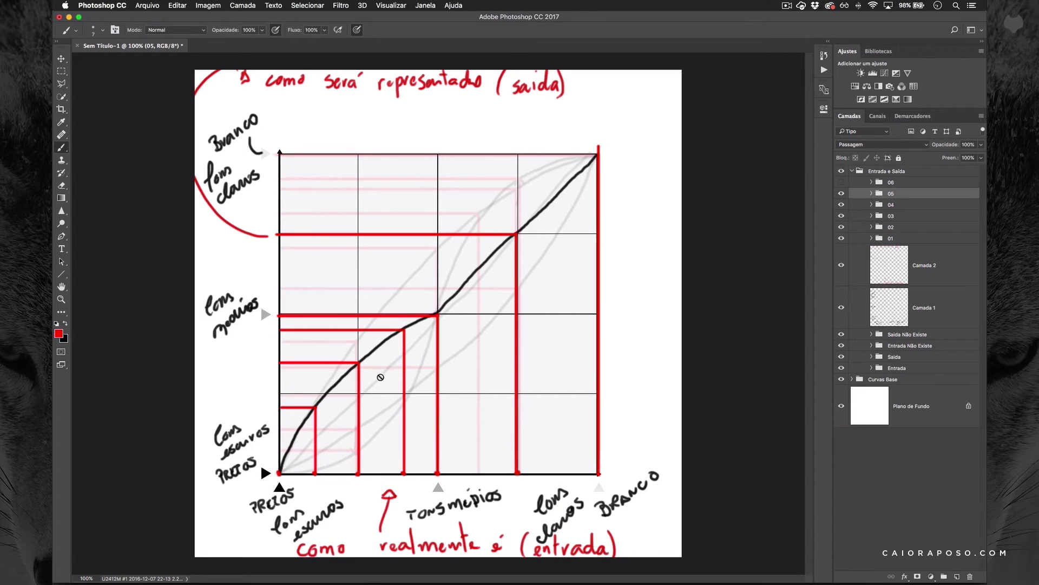
pyautogui.click(872, 194)
pyautogui.click(918, 208)
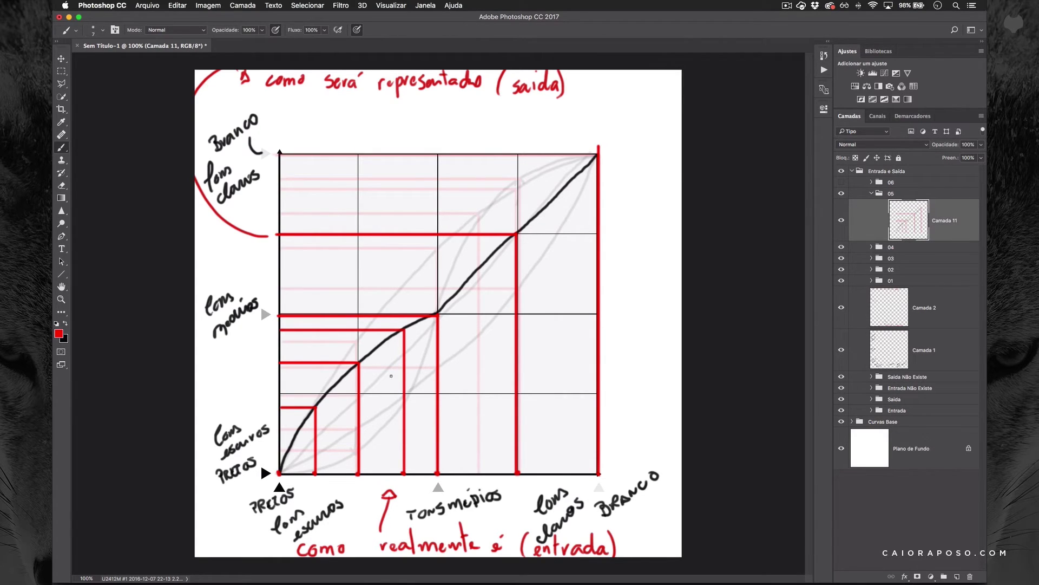
pyautogui.moveTo(377, 369)
pyautogui.mouseDown()
pyautogui.moveTo(382, 362)
pyautogui.moveTo(381, 381)
pyautogui.mouseUp()
pyautogui.click(871, 193)
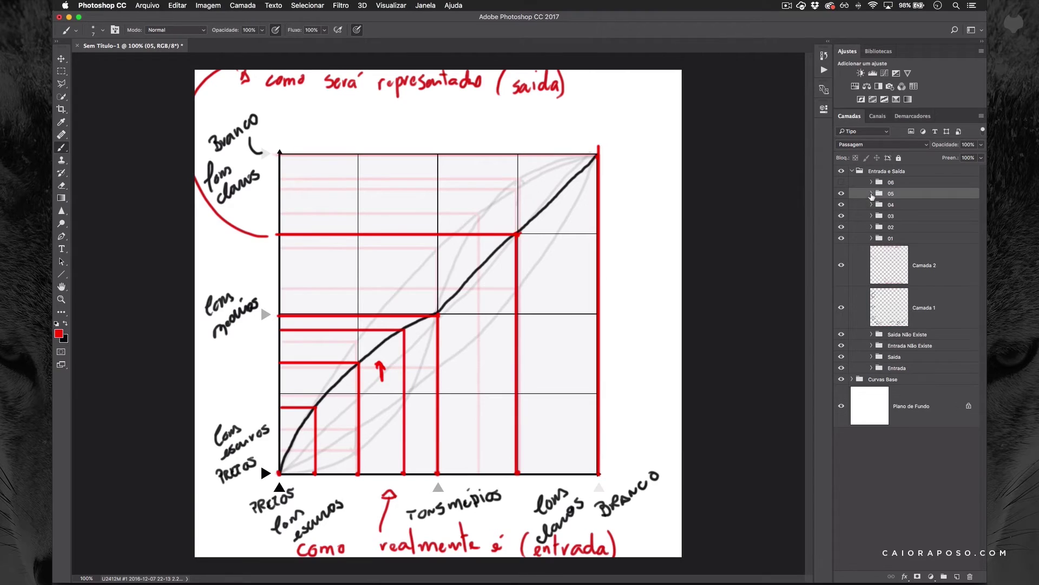
# Show group "06" again and fade groups "05" and "06" to 10% opacity.
pyautogui.click(842, 182)
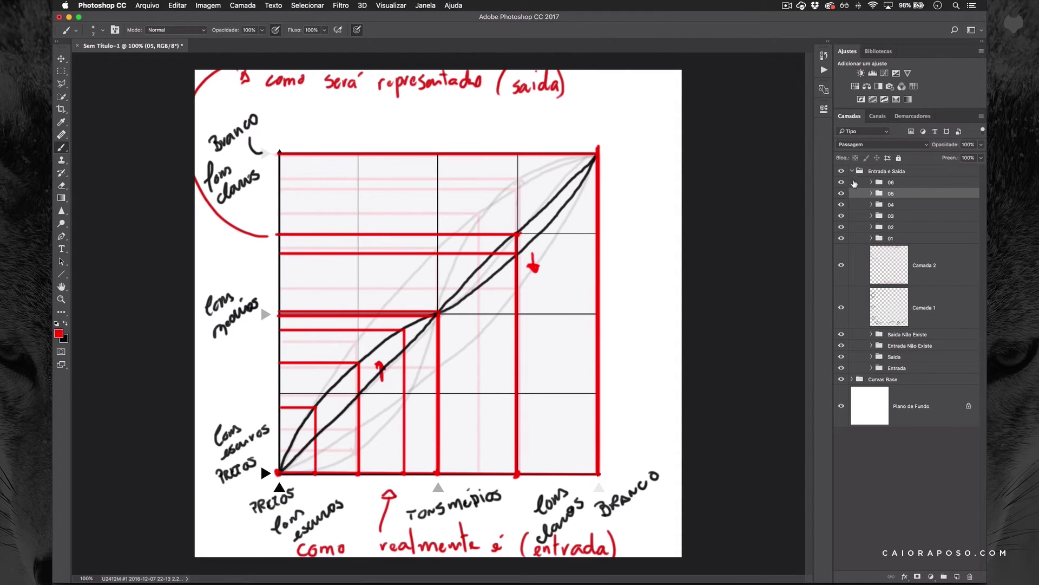
pyautogui.press('v')
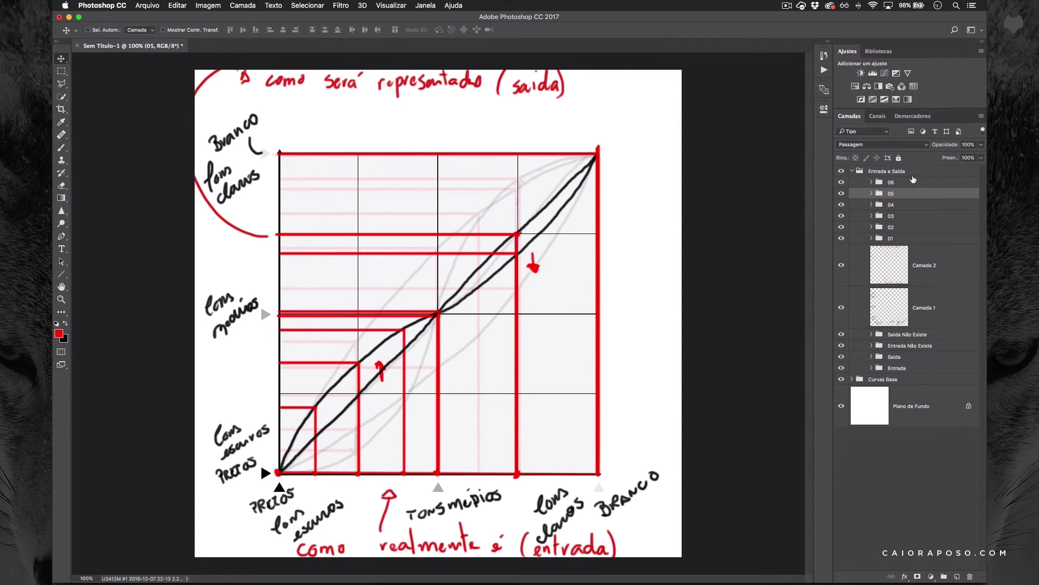
pyautogui.hotkey('ctrl', ',')
pyautogui.click(916, 182)
pyautogui.press('1')
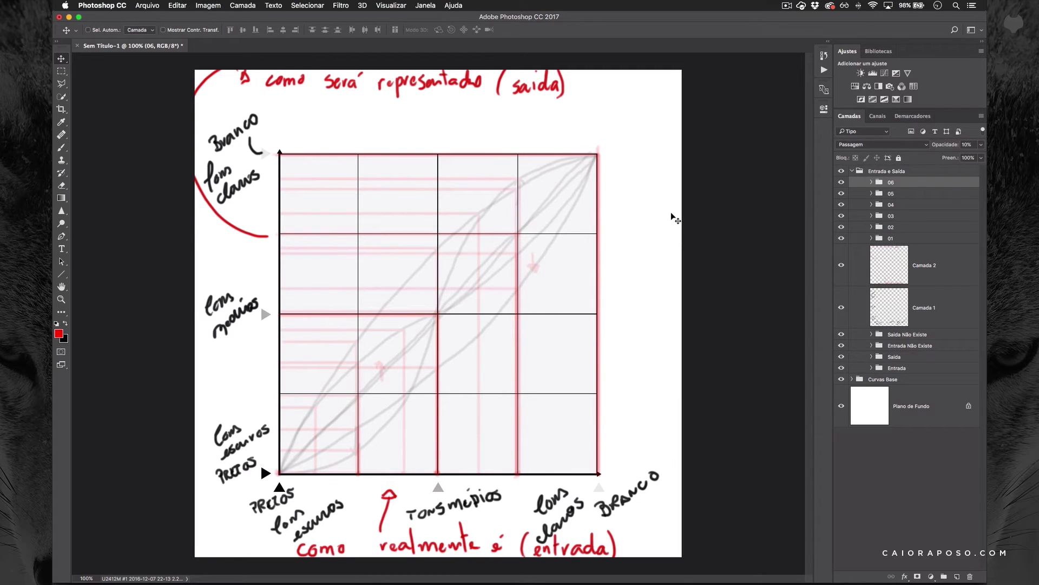
# Switch to the portrait photo in Lightroom's Develop module.
pyautogui.press('super+Tab')
pyautogui.press('super+Tab')
pyautogui.press('super+Tab')
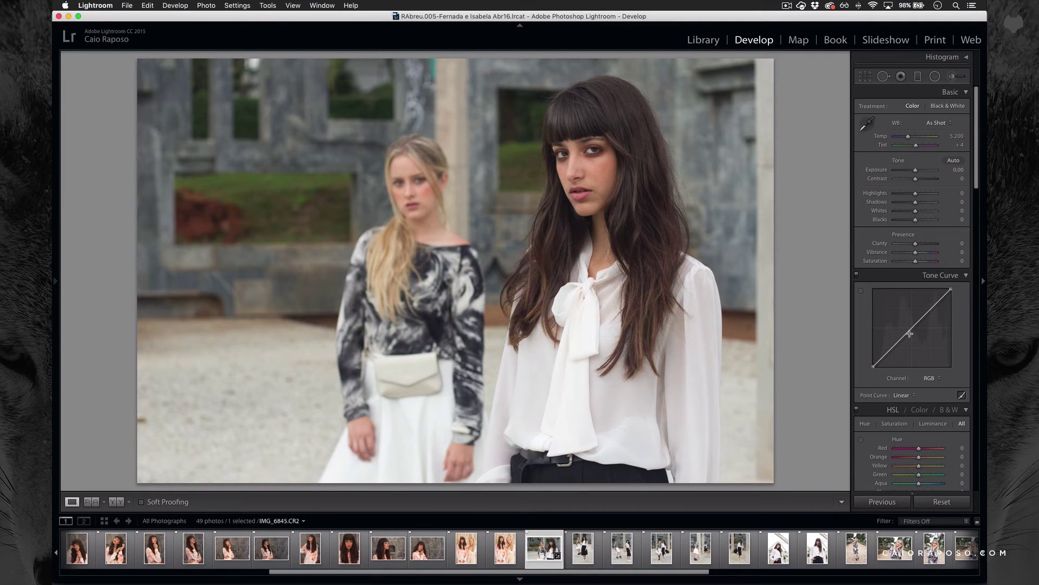
# Try a midtone point on the RGB tone curve and remove it again.
pyautogui.moveTo(912, 327)
pyautogui.mouseDown()
pyautogui.moveTo(906, 311)
pyautogui.moveTo(921, 328)
pyautogui.mouseUp()
pyautogui.doubleClick(921, 328)
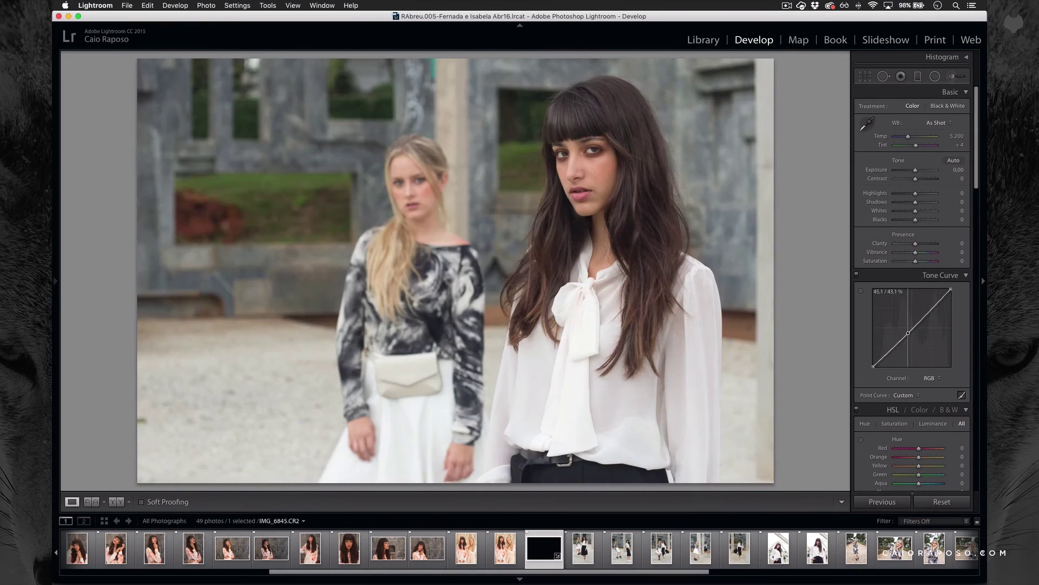
pyautogui.doubleClick(910, 333)
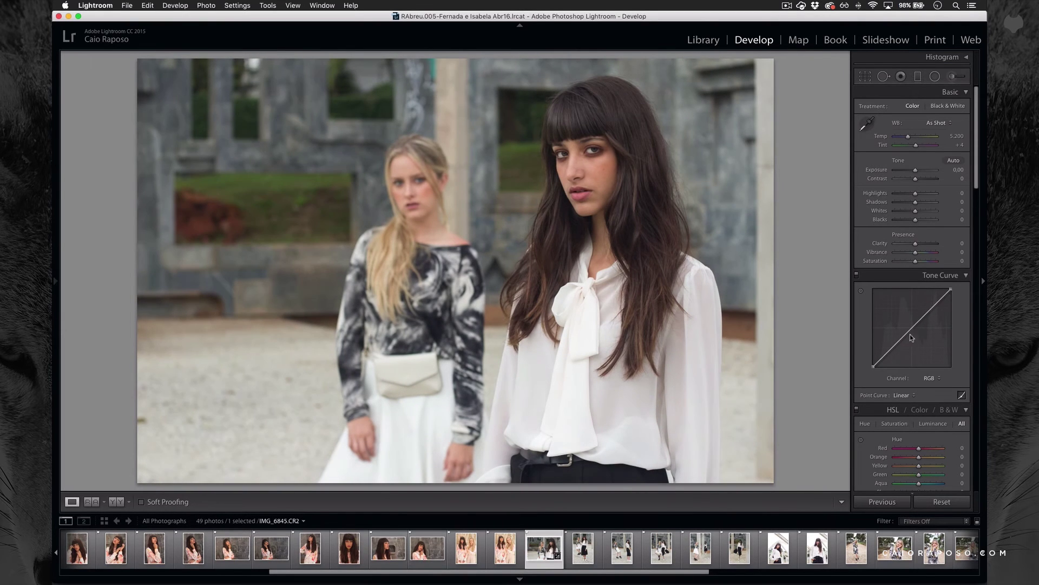
# Switch the tone curve to its region sliders and back, and try lowering a midtone point before resetting the curve to linear.
pyautogui.click(962, 395)
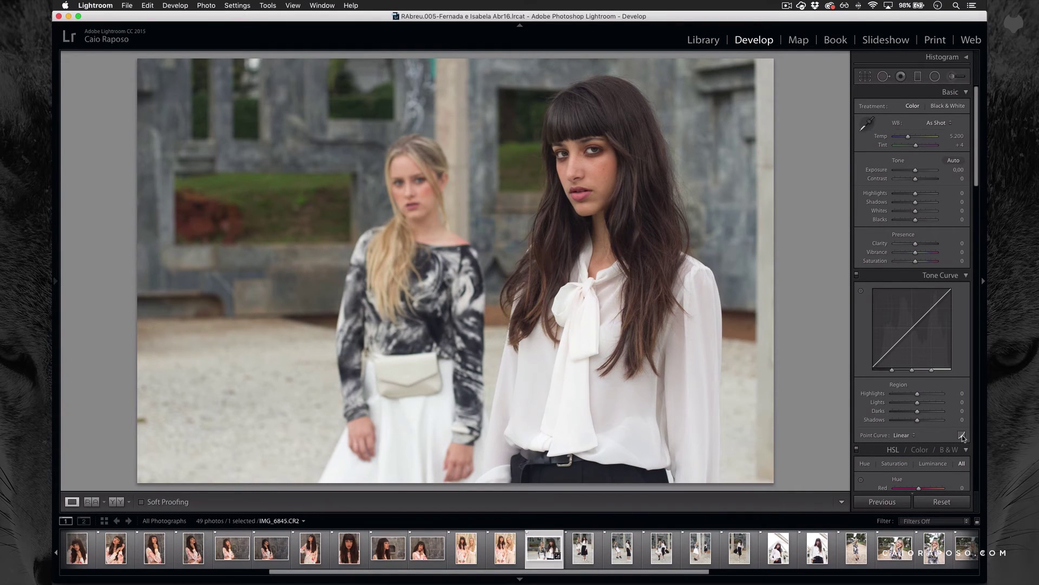
pyautogui.click(963, 436)
pyautogui.moveTo(914, 328)
pyautogui.mouseDown()
pyautogui.moveTo(897, 312)
pyautogui.moveTo(915, 346)
pyautogui.moveTo(899, 317)
pyautogui.moveTo(889, 327)
pyautogui.moveTo(915, 331)
pyautogui.mouseUp()
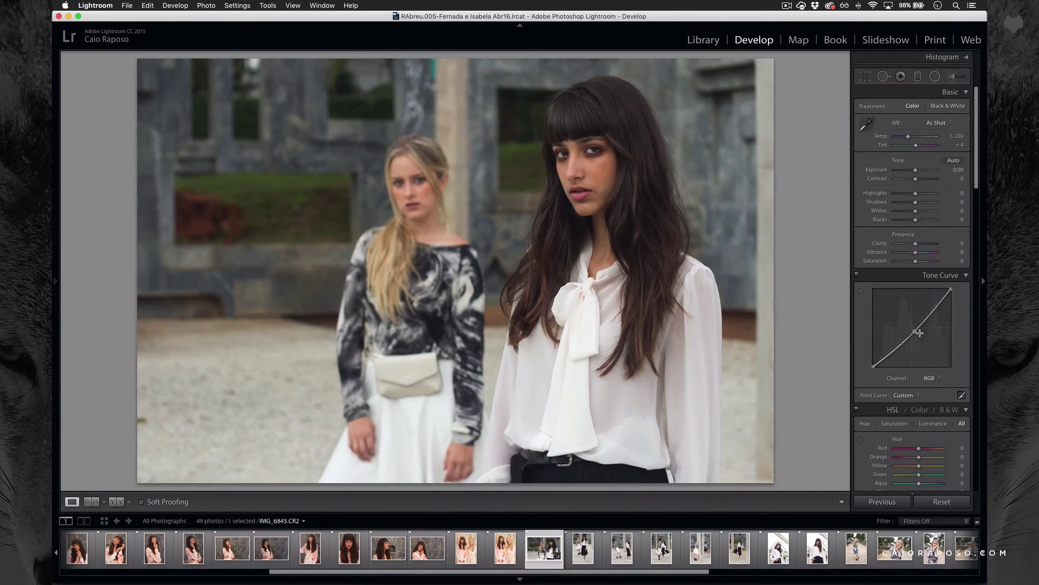
pyautogui.click(915, 332)
pyautogui.doubleClick(916, 333)
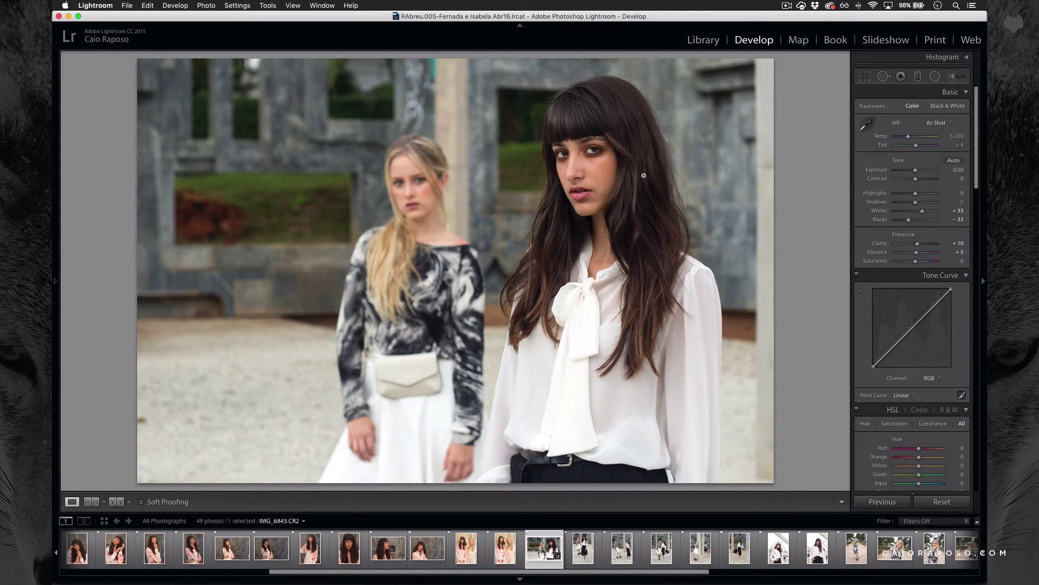
# Open the photo IMG_6845.CR2 from Lightroom in Adobe Photoshop CC 2017 for editing.
pyautogui.rightClick(549, 199)
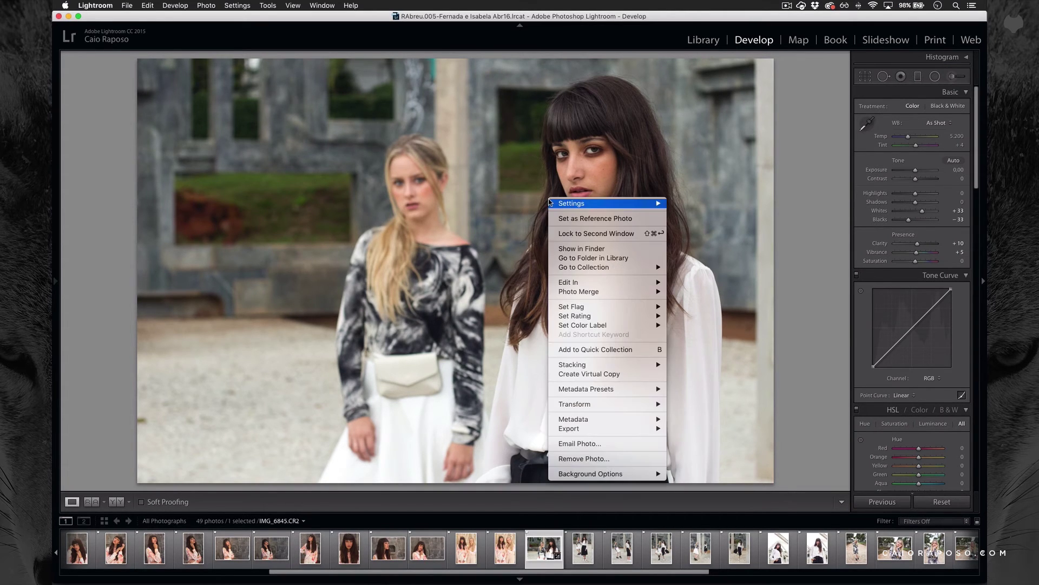
pyautogui.moveTo(576, 283)
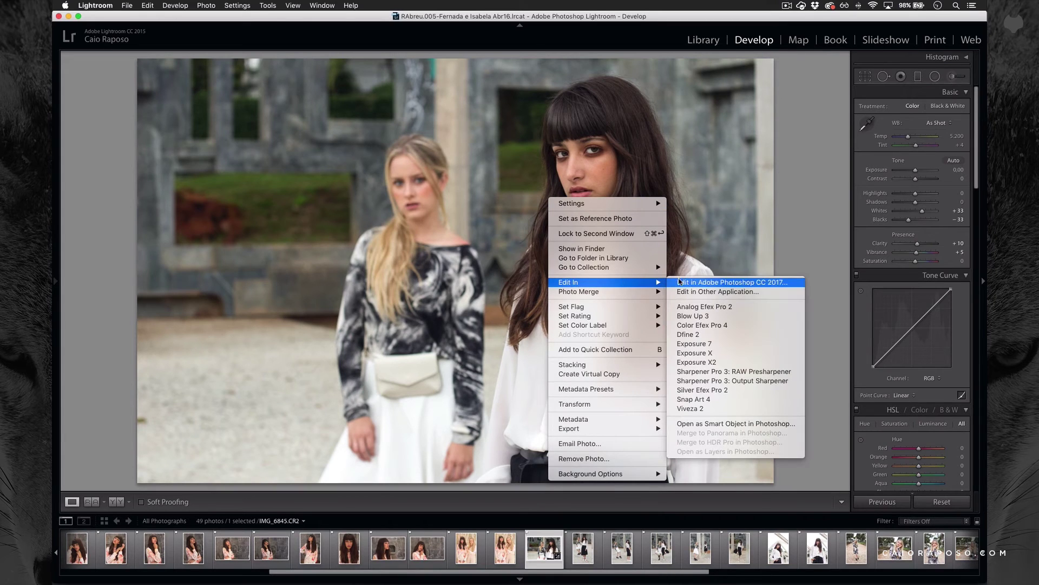
pyautogui.click(685, 282)
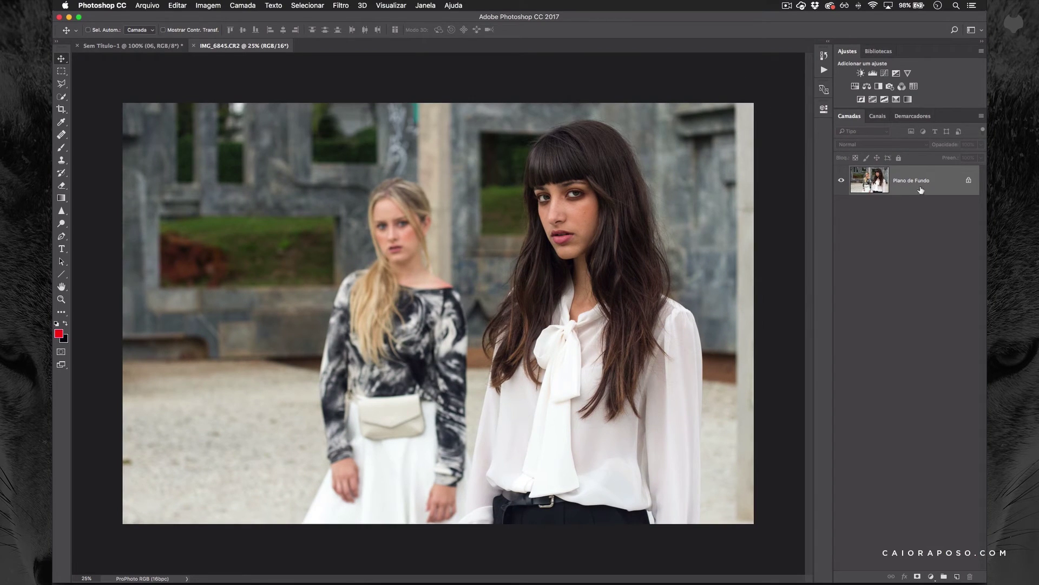
# Add a Curves adjustment layer, enlarge its properties, and reposition the photo in full-screen view so both women stay clear of them.
pyautogui.click(884, 73)
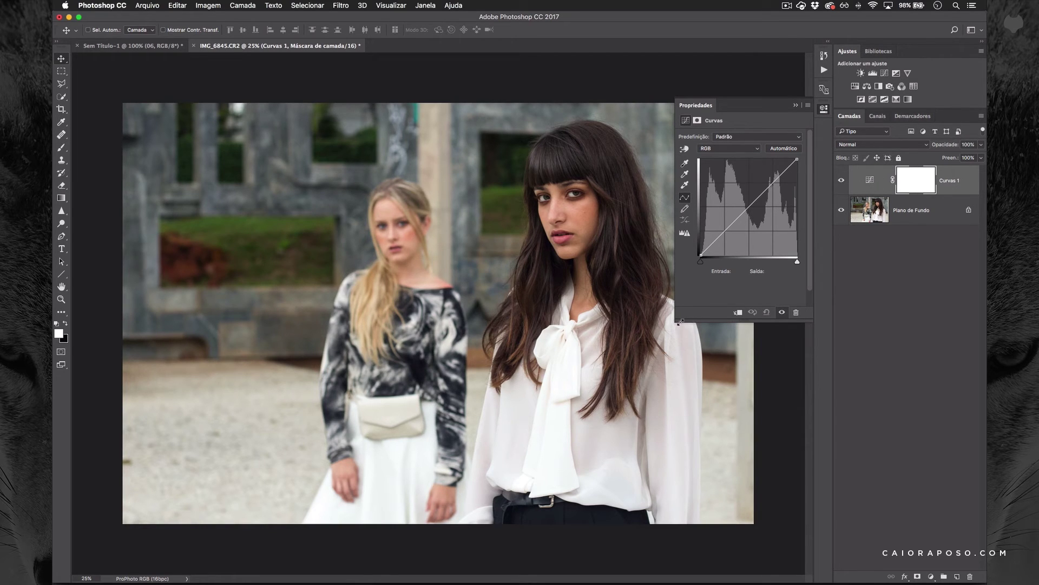
pyautogui.moveTo(677, 321); pyautogui.dragTo(637, 342)
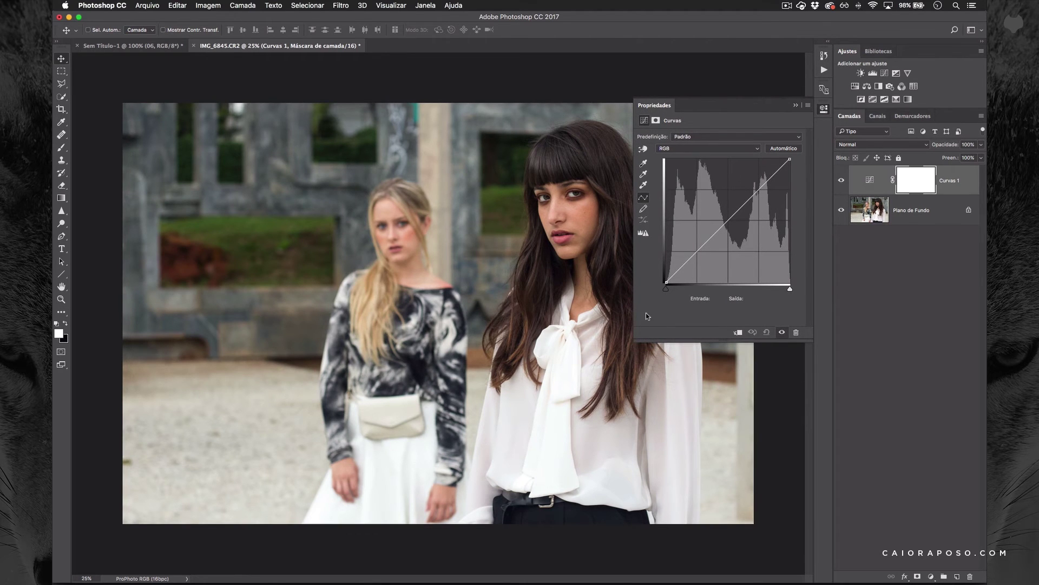
pyautogui.press('f')
pyautogui.moveTo(573, 265); pyautogui.dragTo(415, 244)
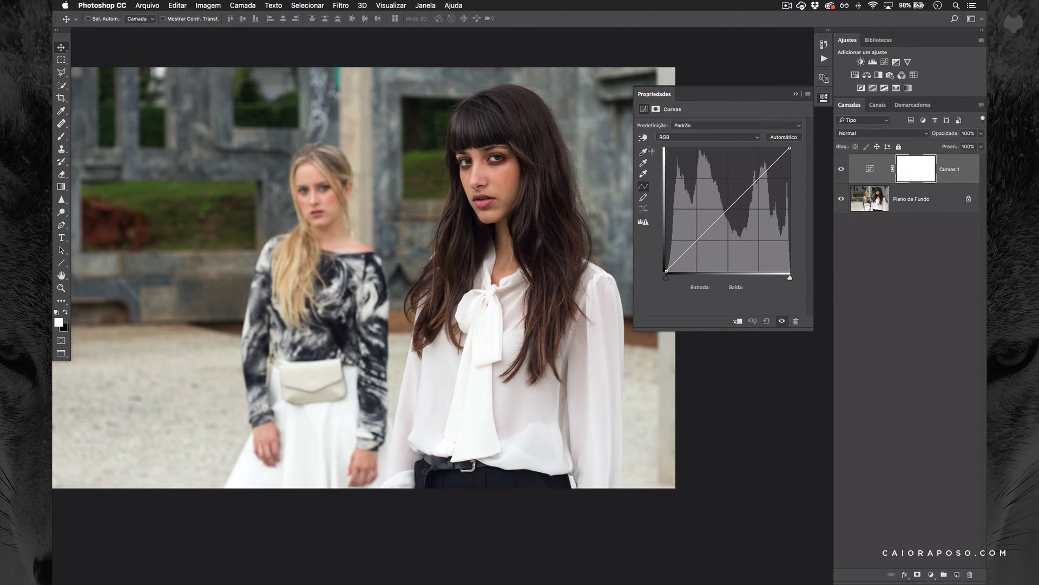
# Add a midtone point to the RGB curve and raise it to input 128, output 188.
pyautogui.click(729, 208)
pyautogui.moveTo(728, 208); pyautogui.dragTo(728, 180)
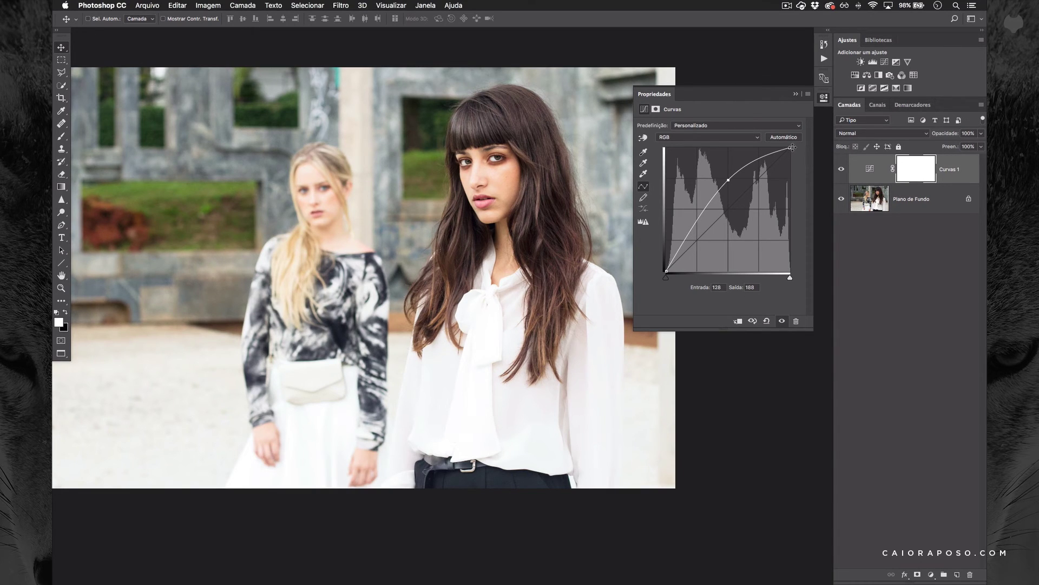
# Remove the raised midtone point from the RGB curve, try a lowered one at input 129, output 77, and remove it as well.
pyautogui.moveTo(730, 180); pyautogui.dragTo(813, 226)
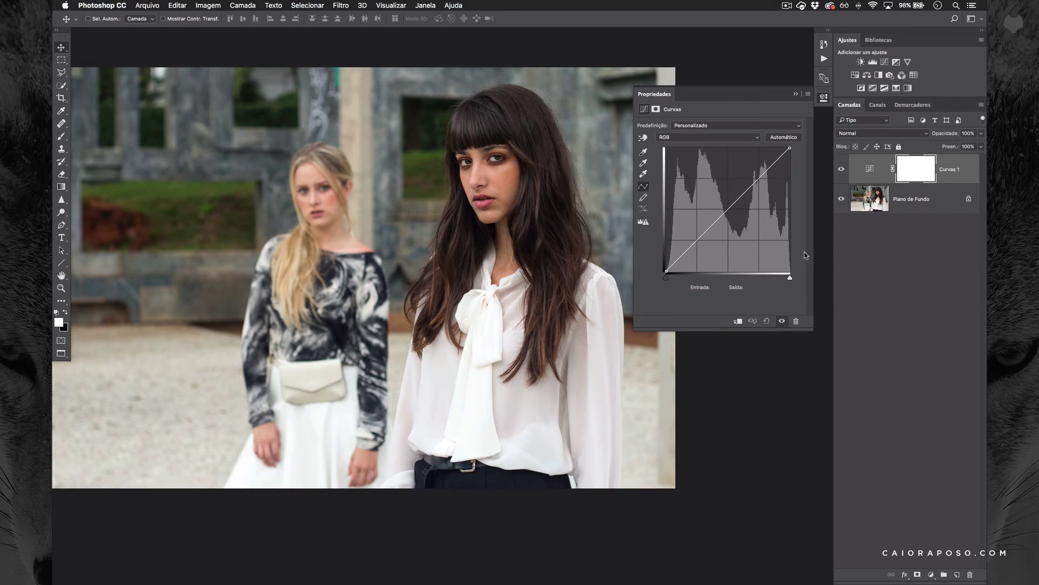
pyautogui.click(731, 207)
pyautogui.moveTo(727, 204); pyautogui.dragTo(782, 279)
pyautogui.moveTo(728, 208); pyautogui.dragTo(729, 233)
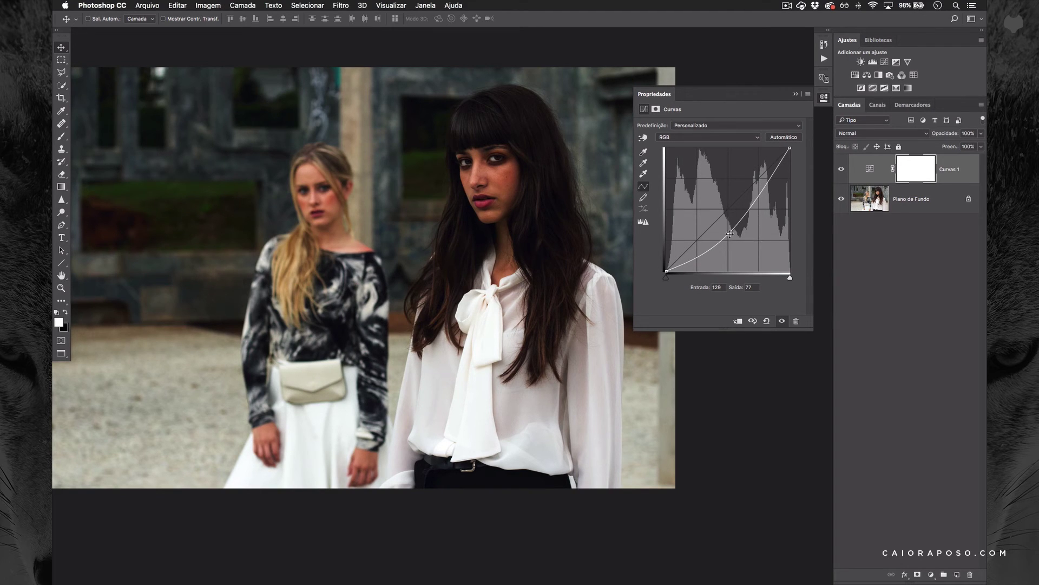
pyautogui.moveTo(729, 234); pyautogui.dragTo(791, 233)
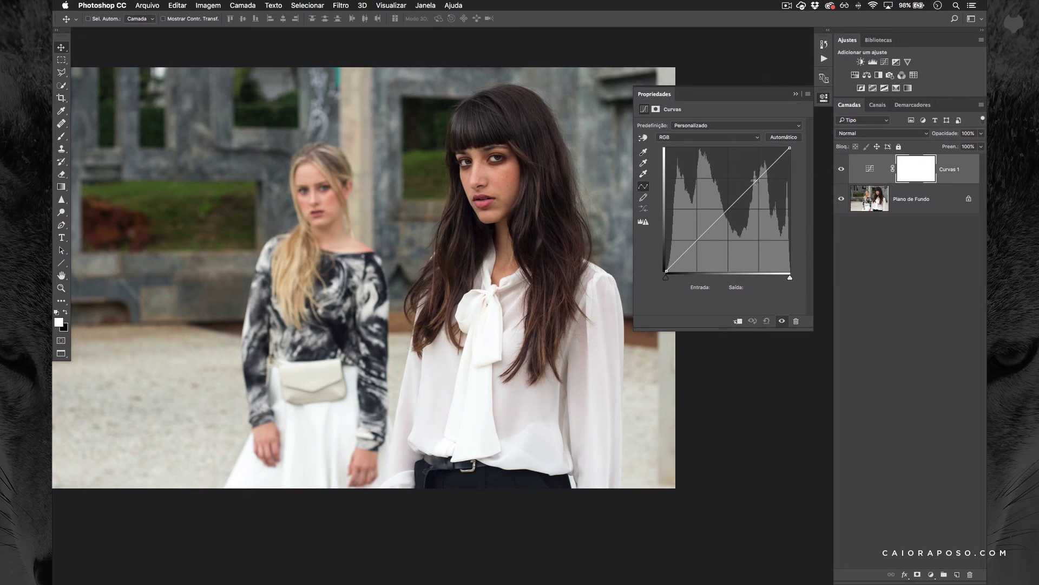
# Build a mild S-curve: anchor the midpoint, lower the shadows to input 63, output 53, and raise the highlights to input 194, output 202.
pyautogui.click(728, 209)
pyautogui.moveTo(696, 240); pyautogui.dragTo(698, 245)
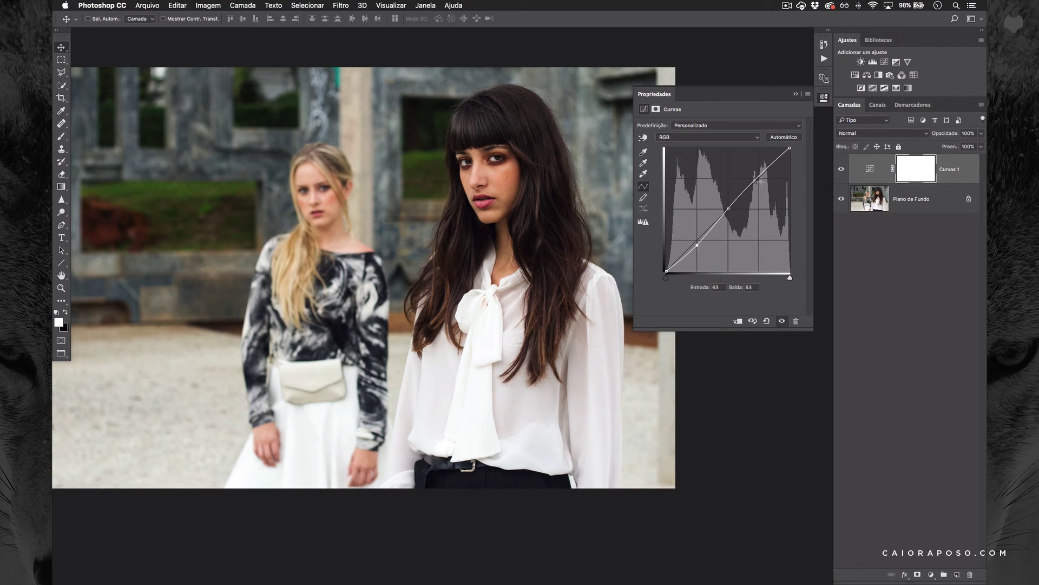
pyautogui.moveTo(759, 177); pyautogui.dragTo(761, 174)
# Compare the photo with and without the mild S-curve by repeatedly hiding and showing the Curves layer.
pyautogui.click(841, 170)
pyautogui.click(841, 170)
pyautogui.click(842, 171)
pyautogui.click(841, 171)
pyautogui.click(839, 173)
pyautogui.click(838, 173)
pyautogui.click(840, 173)
pyautogui.click(840, 173)
pyautogui.click(841, 174)
pyautogui.click(840, 173)
pyautogui.click(840, 174)
pyautogui.click(840, 174)
pyautogui.click(840, 174)
pyautogui.click(840, 174)
pyautogui.click(839, 173)
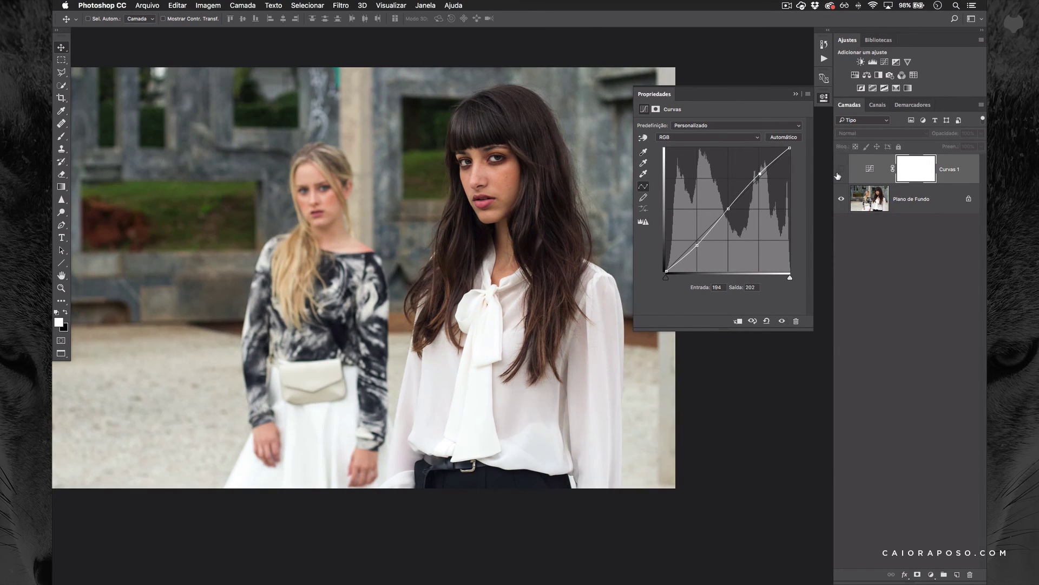
pyautogui.click(840, 173)
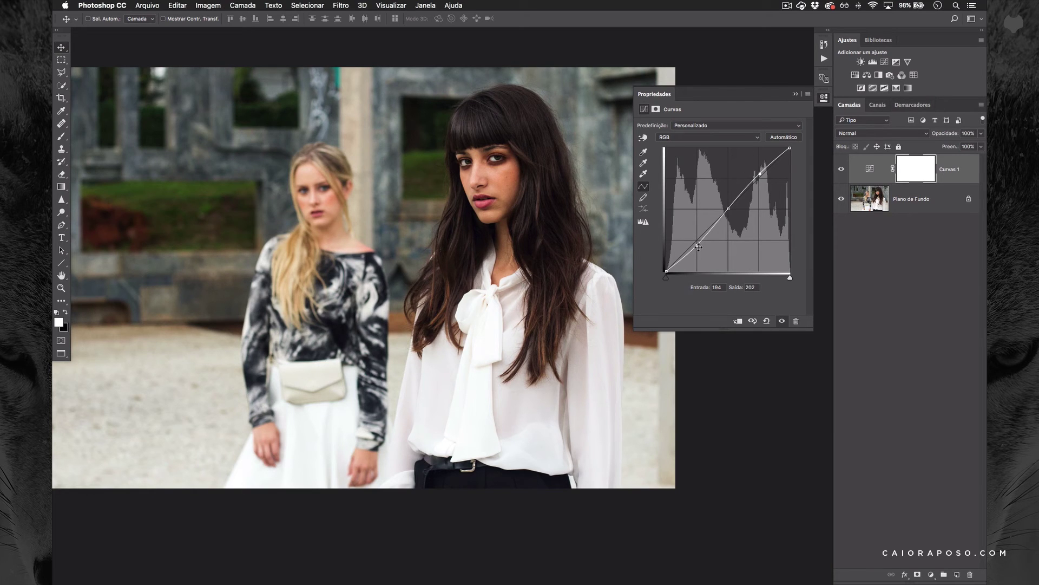
# Try a stronger S-curve with points at 62/32 and 195/229 (input/output), then remove both points, keeping the midpoint anchor.
pyautogui.moveTo(698, 246); pyautogui.dragTo(696, 256)
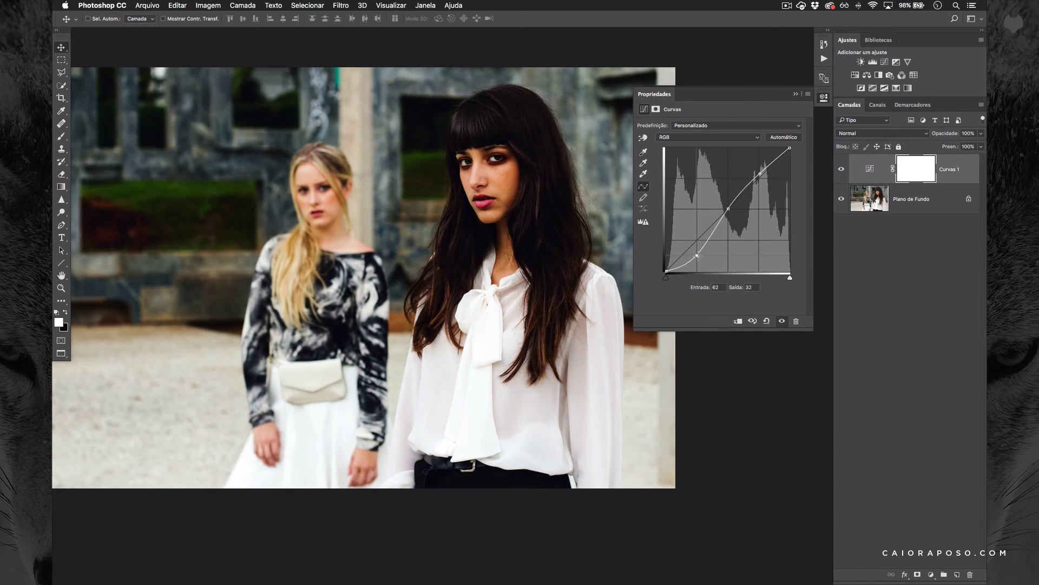
pyautogui.moveTo(761, 173); pyautogui.dragTo(760, 160)
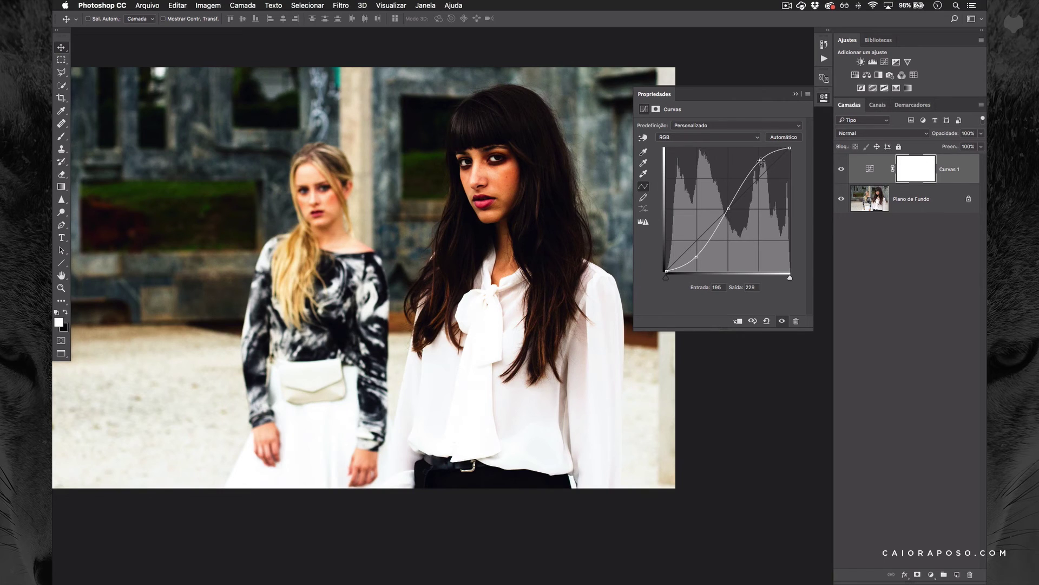
pyautogui.moveTo(760, 160); pyautogui.dragTo(797, 219)
pyautogui.moveTo(697, 257); pyautogui.dragTo(857, 249)
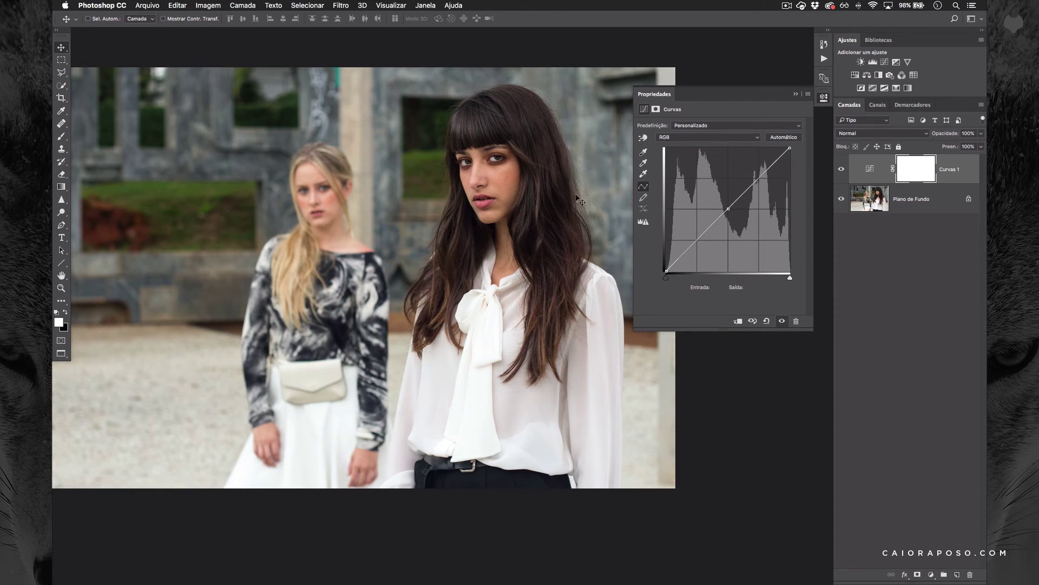
# Anchor the upper half of the curve with extra highlight points and raise the shadows to input 63, output 74.
pyautogui.click(758, 179)
pyautogui.moveTo(758, 178); pyautogui.dragTo(759, 178)
pyautogui.click(777, 162)
pyautogui.click(742, 192)
pyautogui.moveTo(778, 162); pyautogui.dragTo(777, 160)
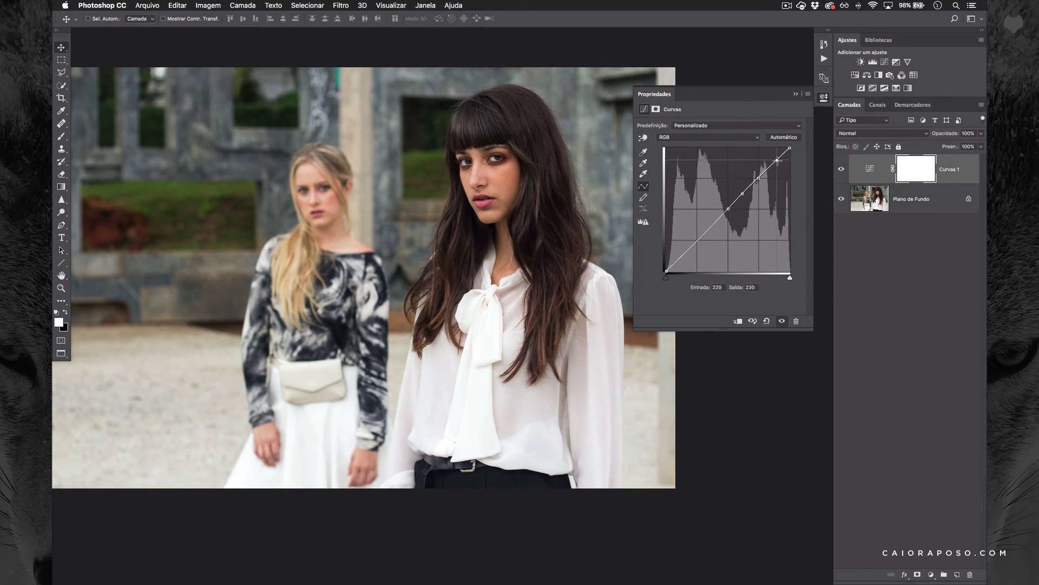
pyautogui.moveTo(698, 242); pyautogui.dragTo(698, 235)
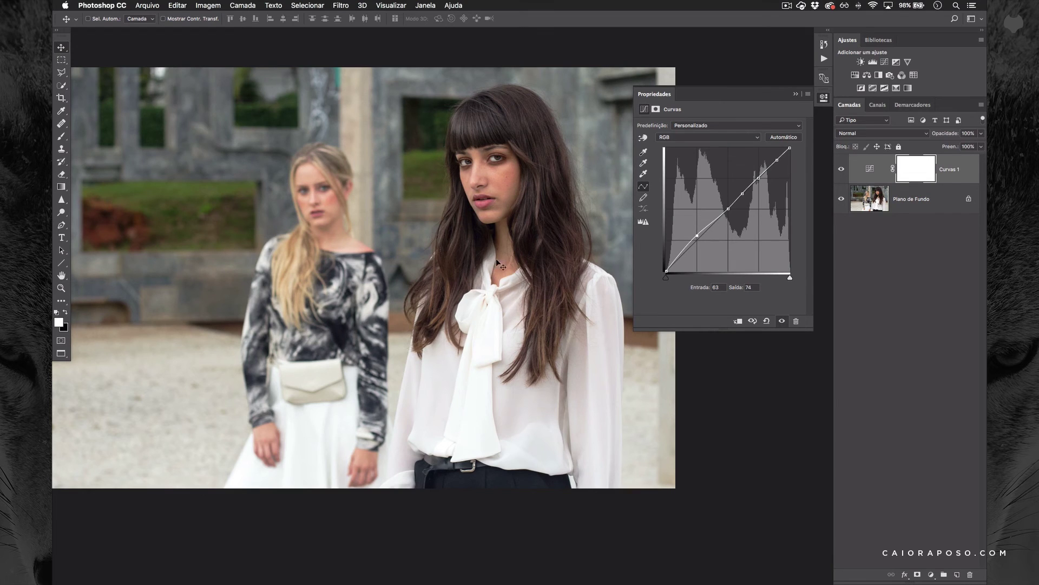
# Compare the photo with and without the lifted shadows by toggling the Curves layer's visibility.
pyautogui.click(839, 170)
pyautogui.click(839, 171)
pyautogui.click(839, 171)
pyautogui.click(840, 171)
pyautogui.click(840, 172)
pyautogui.click(839, 171)
pyautogui.click(840, 171)
# Replace the raised shadow point with three anchors along the lower curve and lower the highlights to input 189, output 182.
pyautogui.moveTo(698, 236)
pyautogui.mouseDown()
pyautogui.moveTo(695, 225)
pyautogui.moveTo(699, 235)
pyautogui.mouseUp()
pyautogui.press('Delete')
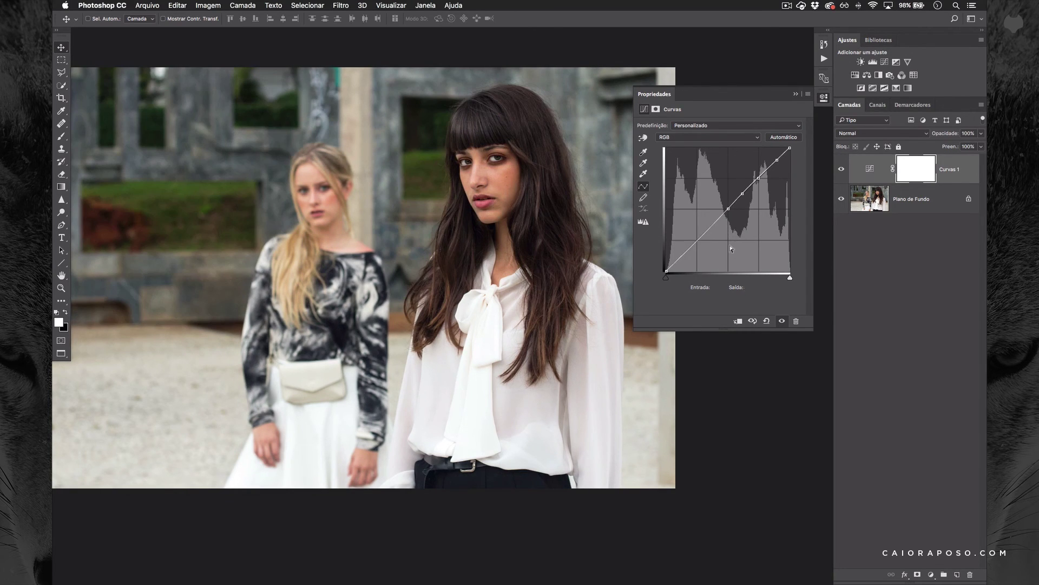
pyautogui.click(698, 240)
pyautogui.click(681, 256)
pyautogui.click(712, 227)
pyautogui.click(758, 178)
pyautogui.press('Delete')
pyautogui.click(778, 159)
pyautogui.moveTo(778, 160); pyautogui.dragTo(758, 183)
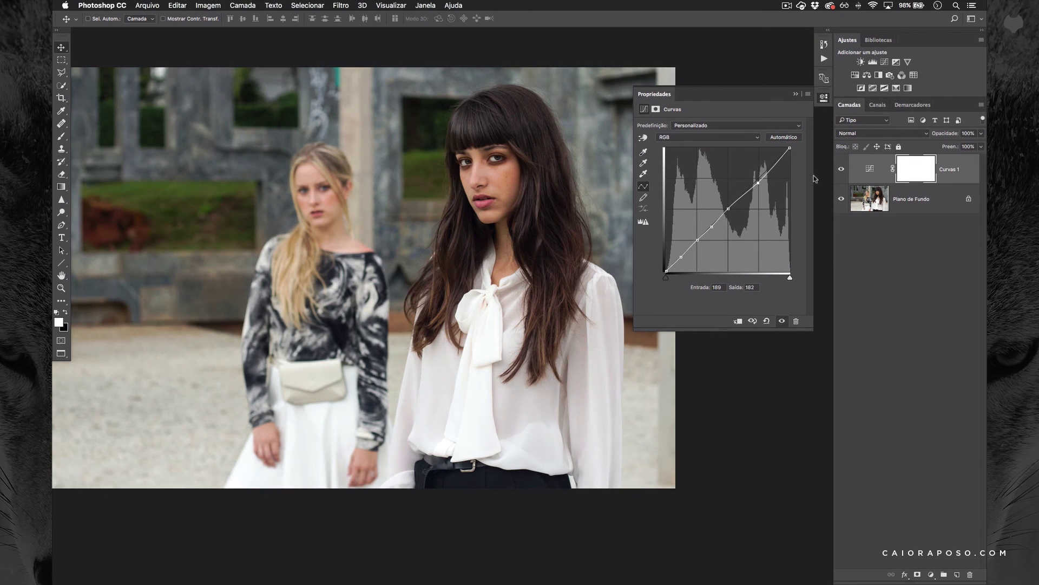
# Compare the photo with and without the lowered highlights by toggling the Curves layer's visibility.
pyautogui.click(841, 171)
pyautogui.click(840, 171)
pyautogui.click(840, 171)
pyautogui.click(839, 171)
pyautogui.click(839, 172)
pyautogui.click(839, 172)
pyautogui.click(838, 172)
pyautogui.click(837, 173)
pyautogui.click(839, 172)
pyautogui.click(839, 172)
pyautogui.click(839, 173)
pyautogui.click(840, 172)
# Clear the existing points from the curve and raise a single midtone point to input 127, output 151.
pyautogui.moveTo(757, 182); pyautogui.dragTo(759, 180)
pyautogui.moveTo(760, 181); pyautogui.dragTo(664, 395)
pyautogui.moveTo(728, 208); pyautogui.dragTo(802, 225)
pyautogui.moveTo(712, 227); pyautogui.dragTo(828, 236)
pyautogui.moveTo(681, 257); pyautogui.dragTo(825, 254)
pyautogui.moveTo(729, 208); pyautogui.dragTo(729, 198)
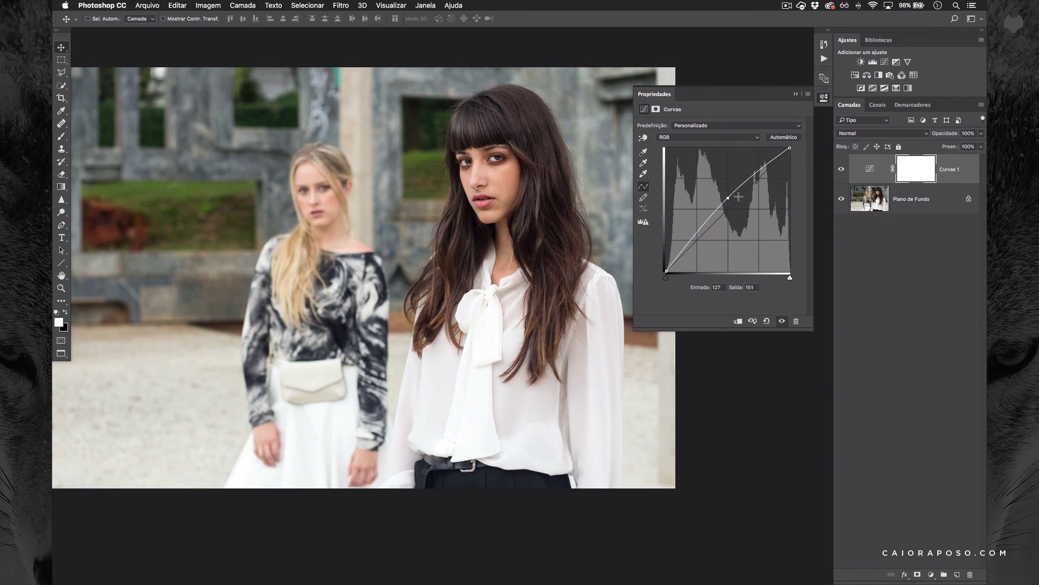
# Invert the Curves layer's mask to black and collapse its properties.
pyautogui.press('super')
pyautogui.press('super+i')
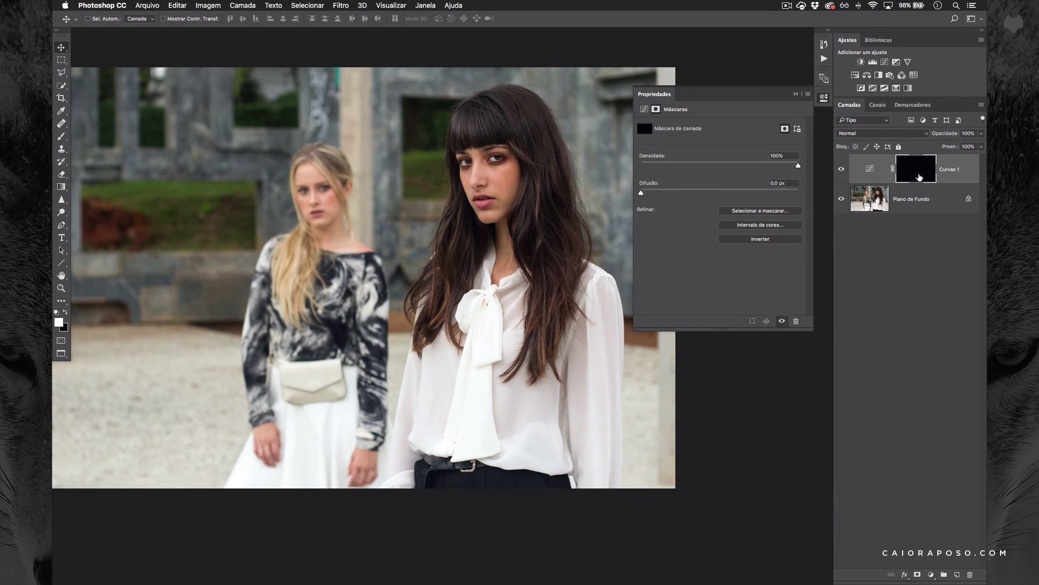
pyautogui.click(795, 96)
# Paint white on the Curves mask with the Brush at 10% flow over the dark-haired woman's hair and neck area, adjusting the brush size.
pyautogui.press('b')
pyautogui.moveTo(488, 240); pyautogui.dragTo(479, 244)
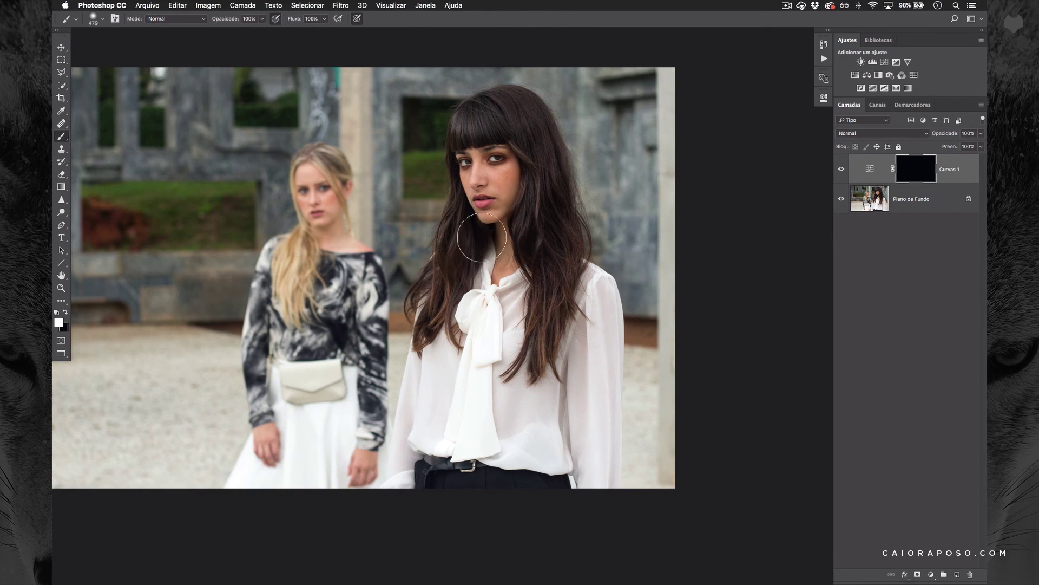
pyautogui.press('[')
pyautogui.press('[')
pyautogui.press('[')
pyautogui.hotkey('shift', '1')
pyautogui.press('[')
pyautogui.press('[')
pyautogui.moveTo(528, 256)
pyautogui.mouseDown()
pyautogui.moveTo(533, 218)
pyautogui.moveTo(538, 248)
pyautogui.mouseUp()
pyautogui.press(']')
pyautogui.press(']')
pyautogui.moveTo(478, 267)
pyautogui.mouseDown()
pyautogui.moveTo(472, 219)
pyautogui.moveTo(469, 278)
pyautogui.moveTo(480, 233)
pyautogui.mouseUp()
# Compare the photo before and after the masked brightening by hiding and showing the Curves layer.
pyautogui.click(841, 169)
pyautogui.click(841, 169)
pyautogui.click(842, 170)
pyautogui.click(841, 170)
pyautogui.click(840, 171)
pyautogui.click(840, 171)
pyautogui.click(840, 171)
pyautogui.click(840, 171)
pyautogui.click(838, 172)
pyautogui.click(838, 172)
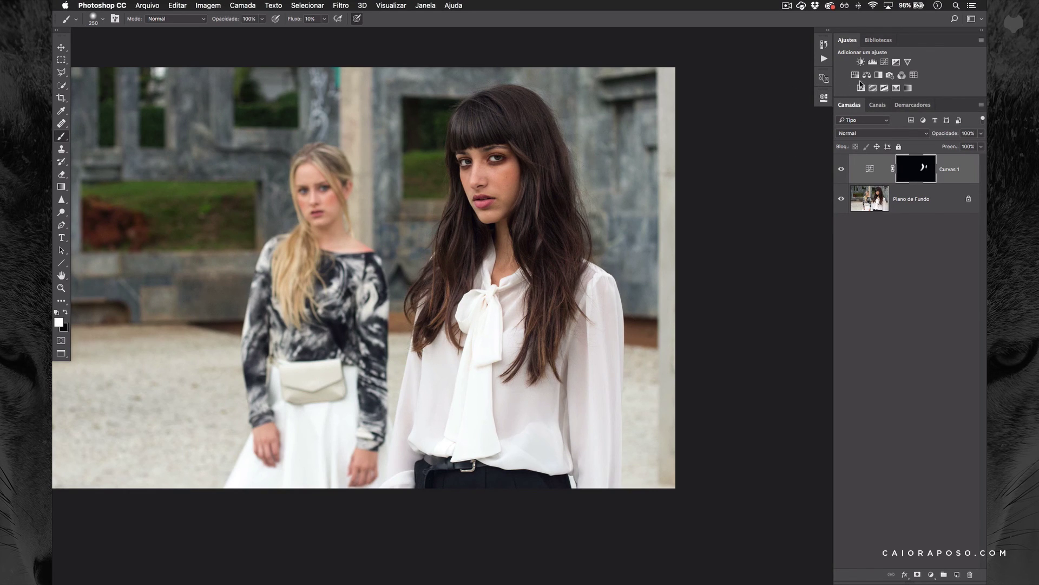
# Add a second Curves adjustment layer, raise its midtones to input 126, output 158, and invert its mask to black.
pyautogui.click(883, 62)
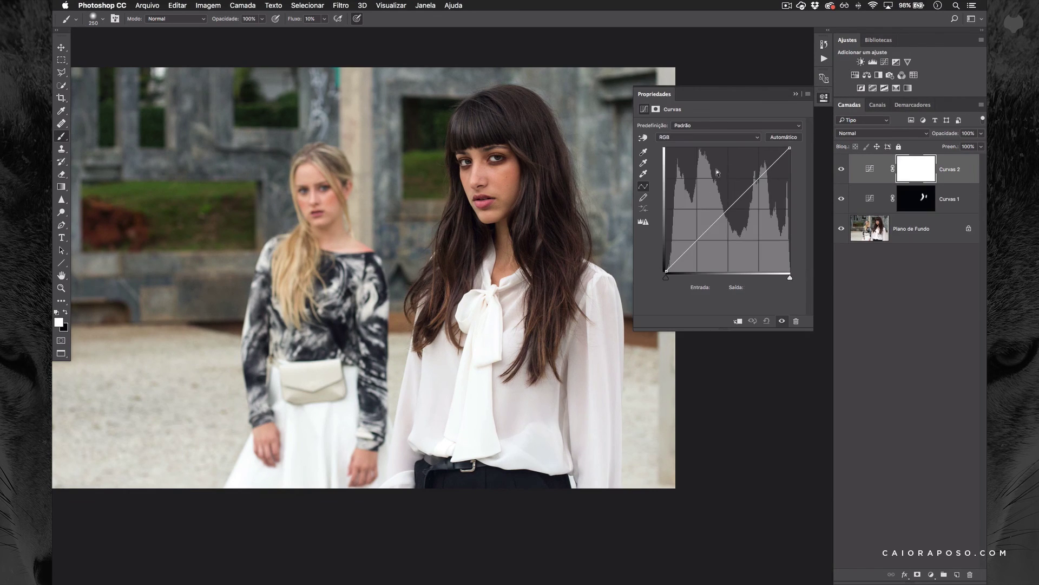
pyautogui.moveTo(728, 210); pyautogui.dragTo(729, 196)
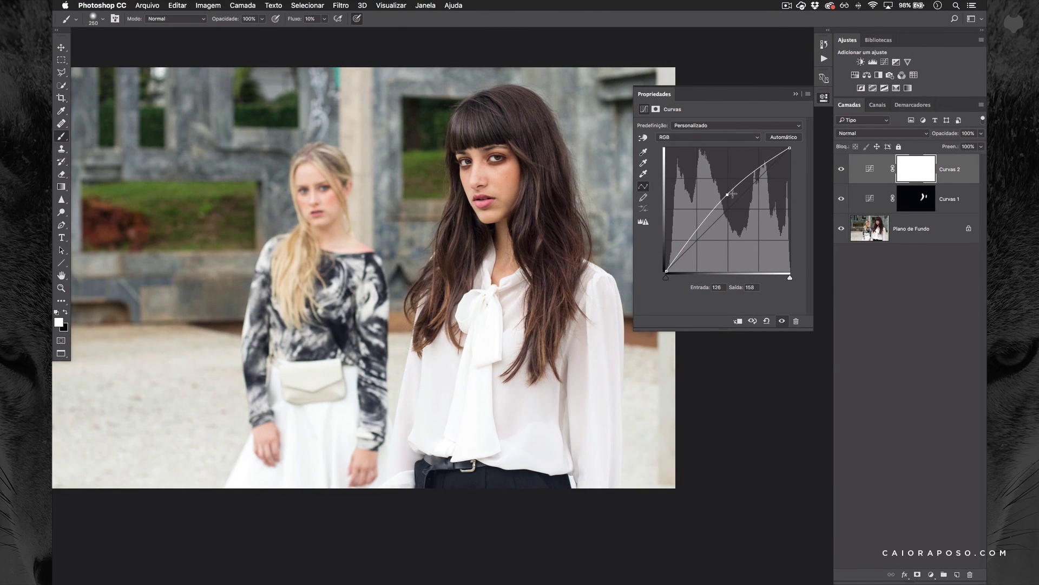
pyautogui.press('super+i')
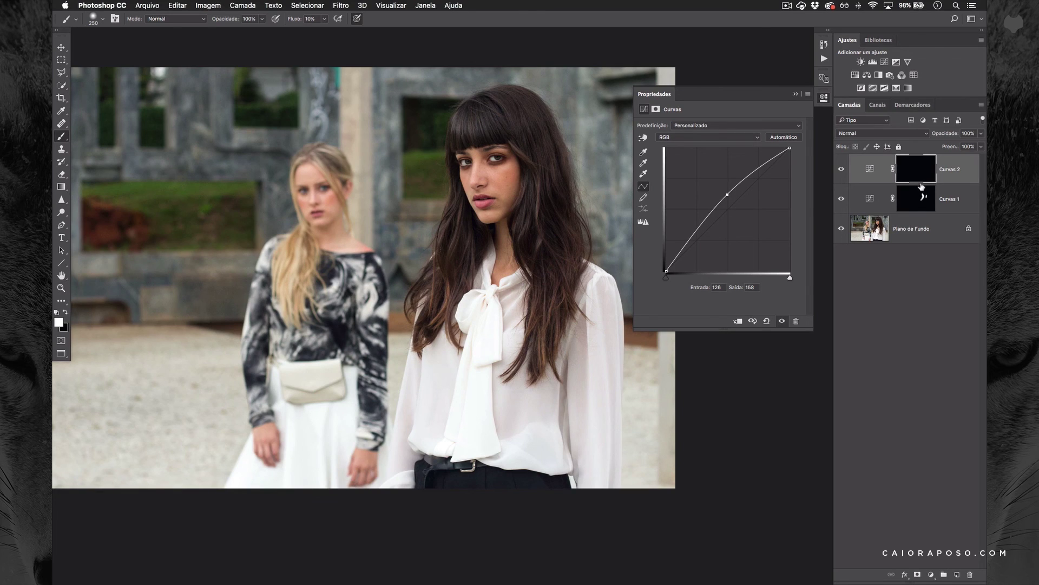
# Enlarge the brush and paint the second Curves layer's brightening over the blonde woman at 10% flow.
pyautogui.press(']')
pyautogui.press(']')
pyautogui.press(']')
pyautogui.press(']')
pyautogui.press(']')
pyautogui.press(']')
pyautogui.press(']')
pyautogui.moveTo(338, 178)
pyautogui.mouseDown()
pyautogui.moveTo(335, 244)
pyautogui.moveTo(311, 181)
pyautogui.moveTo(316, 243)
pyautogui.moveTo(301, 285)
pyautogui.moveTo(278, 287)
pyautogui.moveTo(268, 502)
pyautogui.moveTo(296, 379)
pyautogui.moveTo(347, 430)
pyautogui.moveTo(360, 467)
pyautogui.moveTo(342, 268)
pyautogui.moveTo(359, 256)
pyautogui.moveTo(366, 317)
pyautogui.moveTo(354, 346)
pyautogui.moveTo(334, 257)
pyautogui.moveTo(294, 259)
pyautogui.moveTo(366, 330)
pyautogui.moveTo(312, 467)
pyautogui.moveTo(378, 160)
pyautogui.mouseUp()
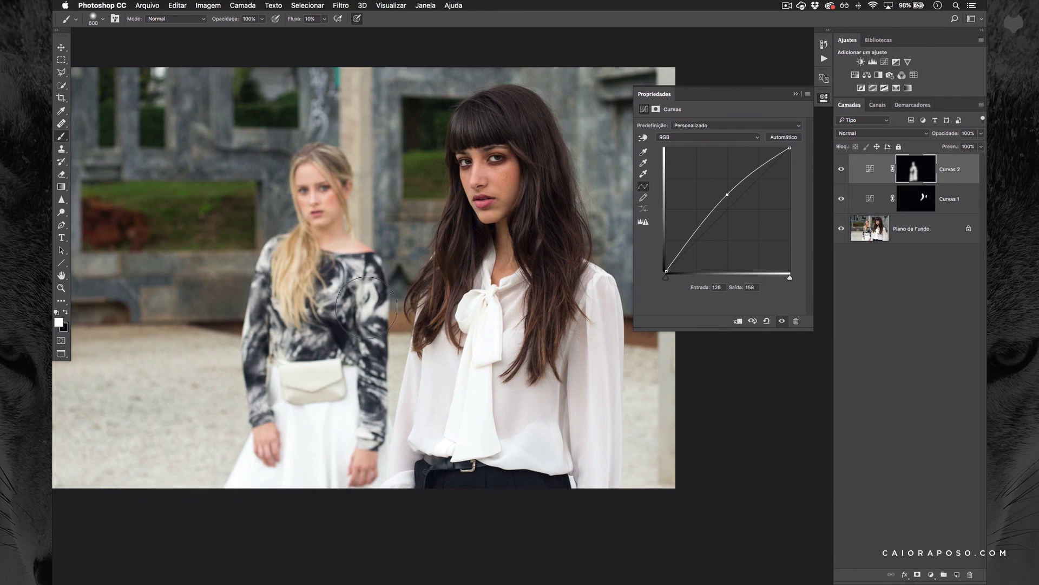
# Delete both Curves adjustment layers, leaving only the background photo, and collapse the properties.
pyautogui.click(767, 321)
pyautogui.moveTo(888, 173); pyautogui.dragTo(970, 574)
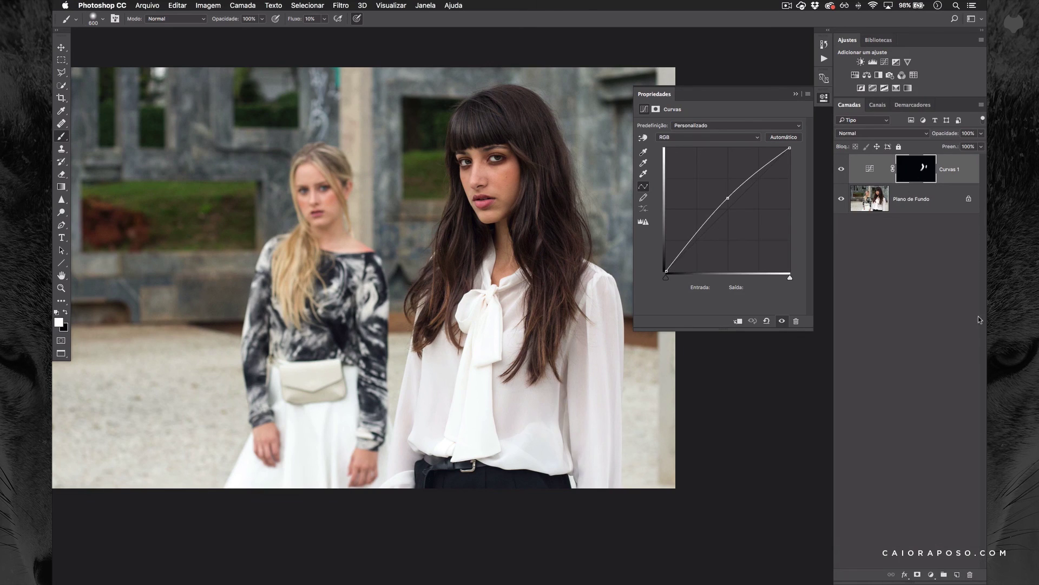
pyautogui.moveTo(964, 176); pyautogui.dragTo(970, 574)
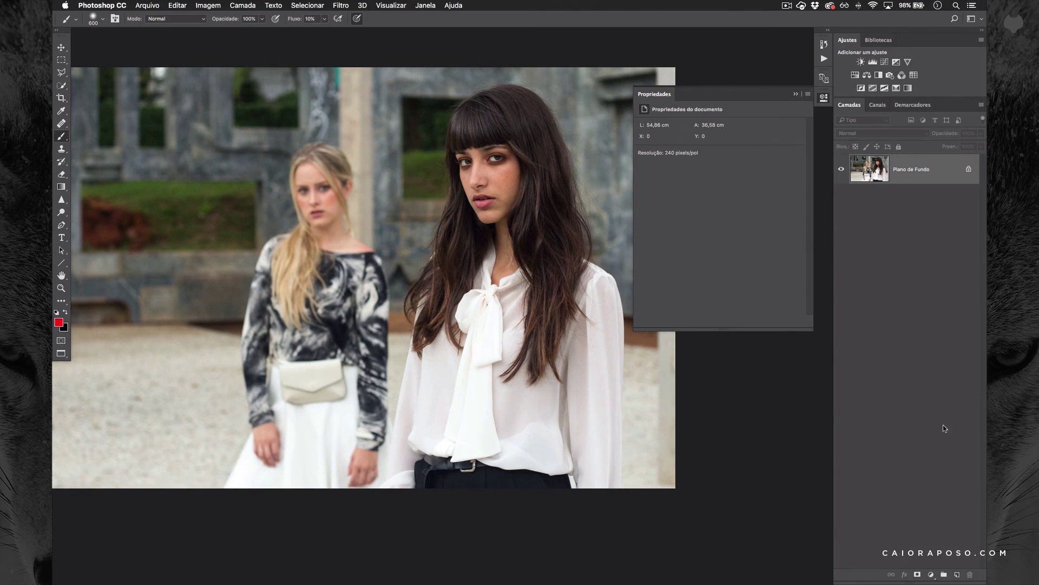
pyautogui.click(796, 95)
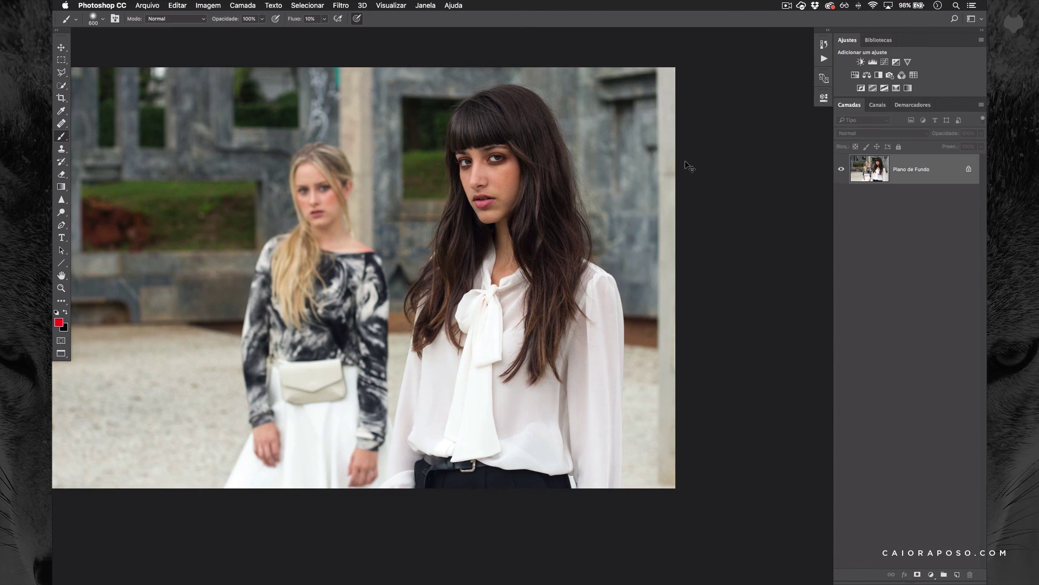
# Add a Curves adjustment layer for the dark-haired woman's face and raise its midtones to input 127, output 163.
pyautogui.press('super+plus')
pyautogui.press('super+plus')
pyautogui.press('super+plus')
pyautogui.press('super+plus')
pyautogui.moveTo(477, 158); pyautogui.dragTo(482, 352)
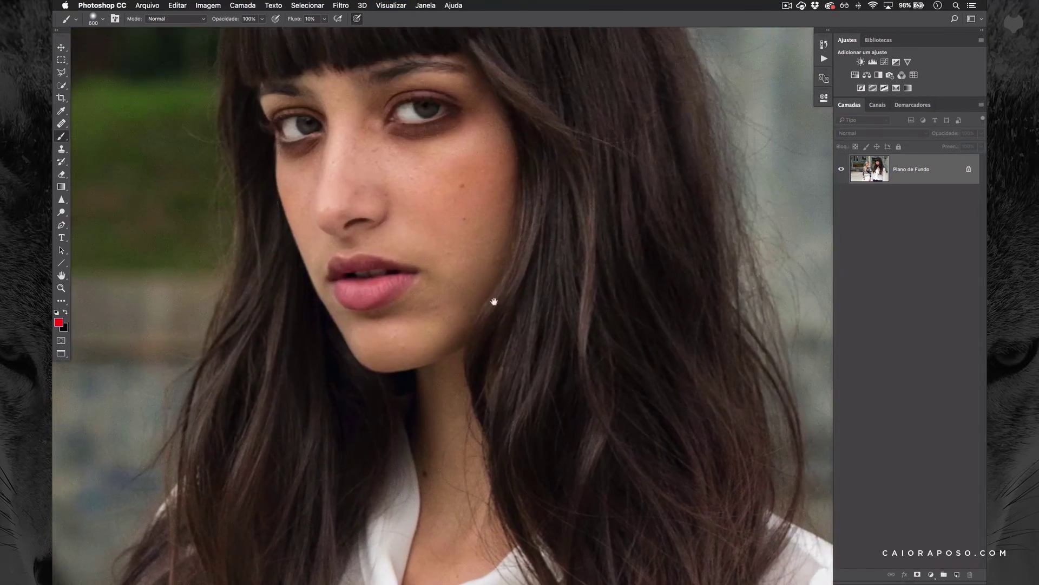
pyautogui.press('super+plus')
pyautogui.press('super+plus')
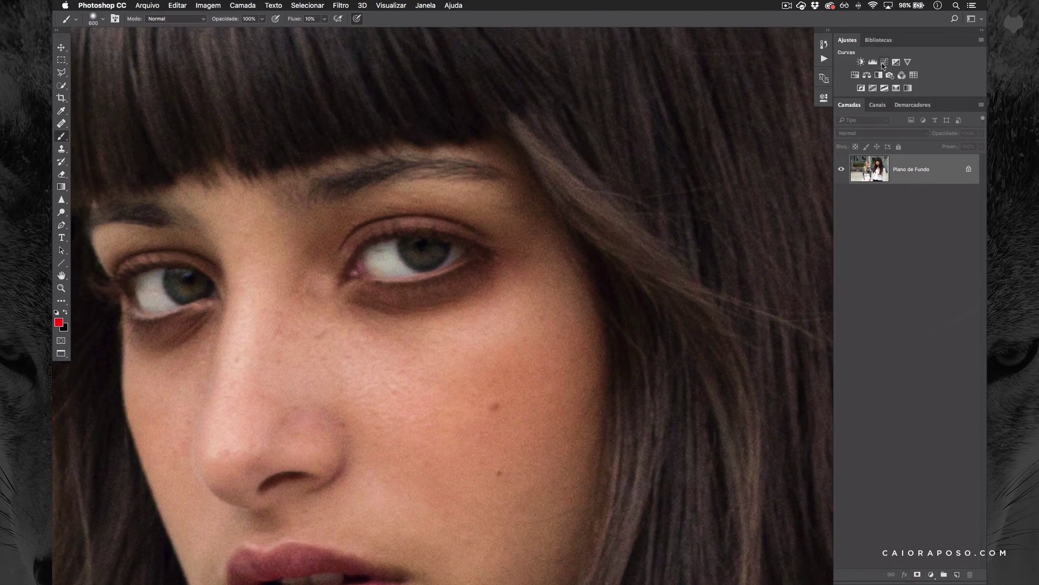
pyautogui.click(884, 62)
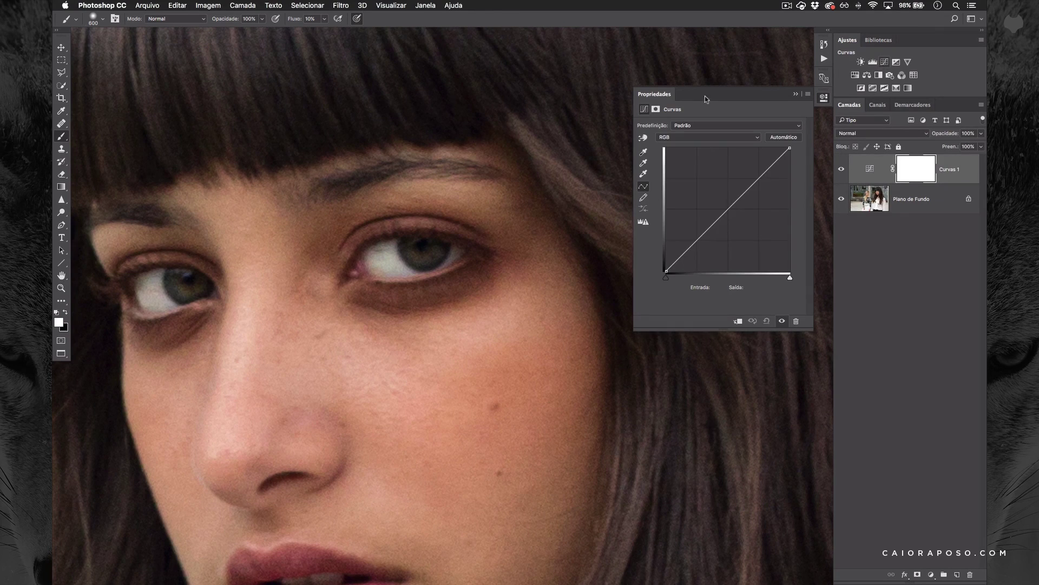
pyautogui.moveTo(730, 207); pyautogui.dragTo(727, 192)
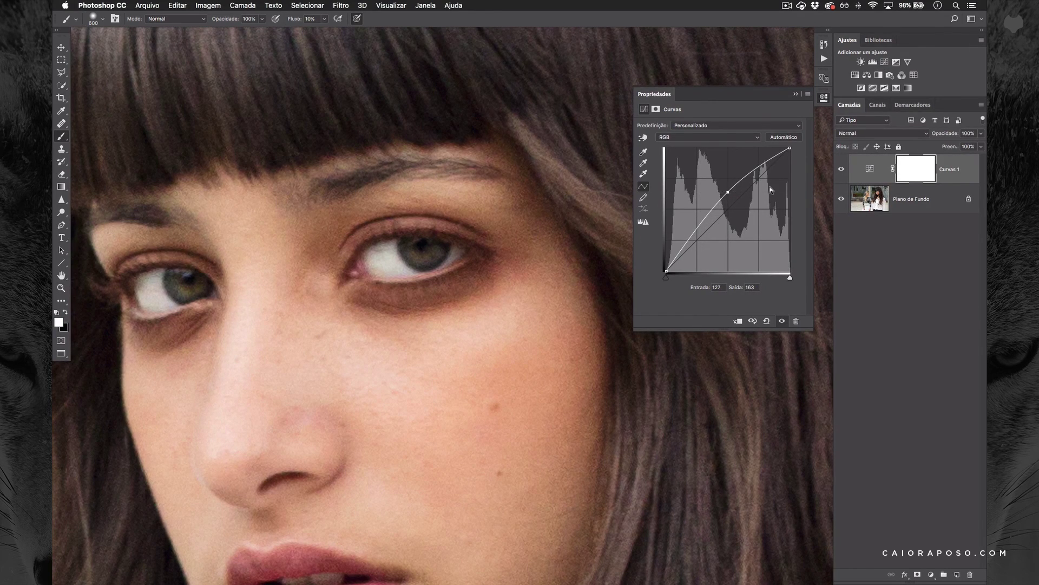
# Invert the brightening Curves layer's mask to black and collapse the mask properties.
pyautogui.click(916, 171)
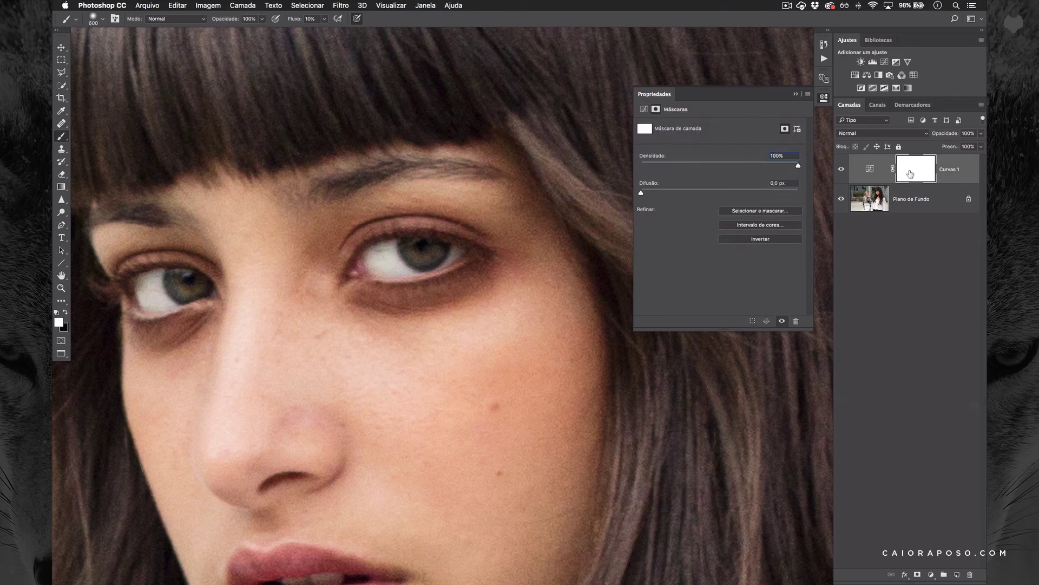
pyautogui.click(757, 242)
pyautogui.click(796, 96)
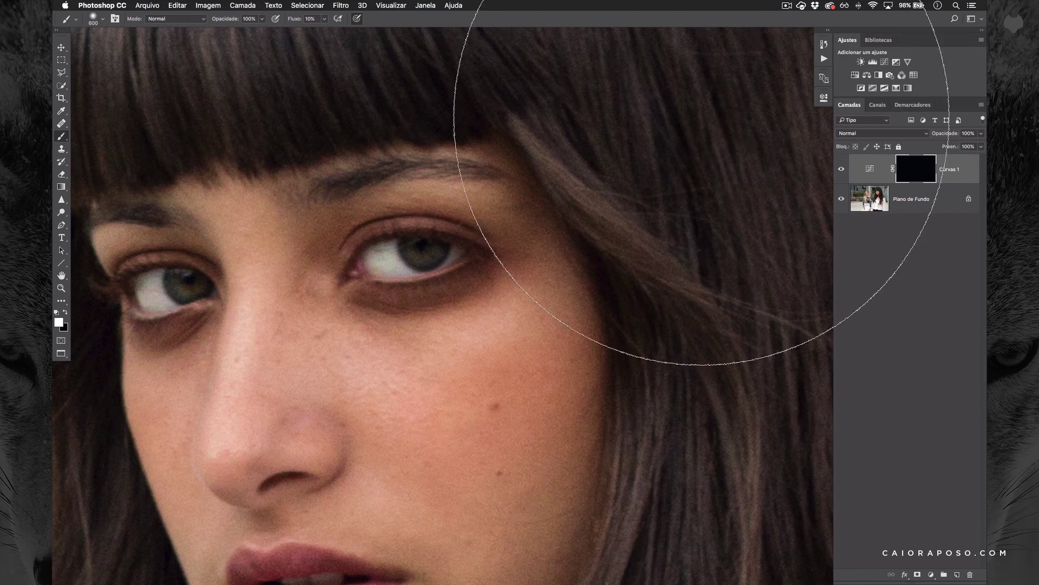
# Reduce the brush size to 15 to fit the details of the dark-haired woman's eye.
pyautogui.press('[')
pyautogui.press('[')
pyautogui.press('[')
pyautogui.press('[')
pyautogui.press('[')
pyautogui.press('[')
pyautogui.press('[')
pyautogui.press('[')
pyautogui.press('[')
pyautogui.press('[')
pyautogui.press('[')
pyautogui.press('[')
pyautogui.press('[')
pyautogui.press('[')
pyautogui.press('[')
pyautogui.press('[')
pyautogui.press('[')
pyautogui.press('[')
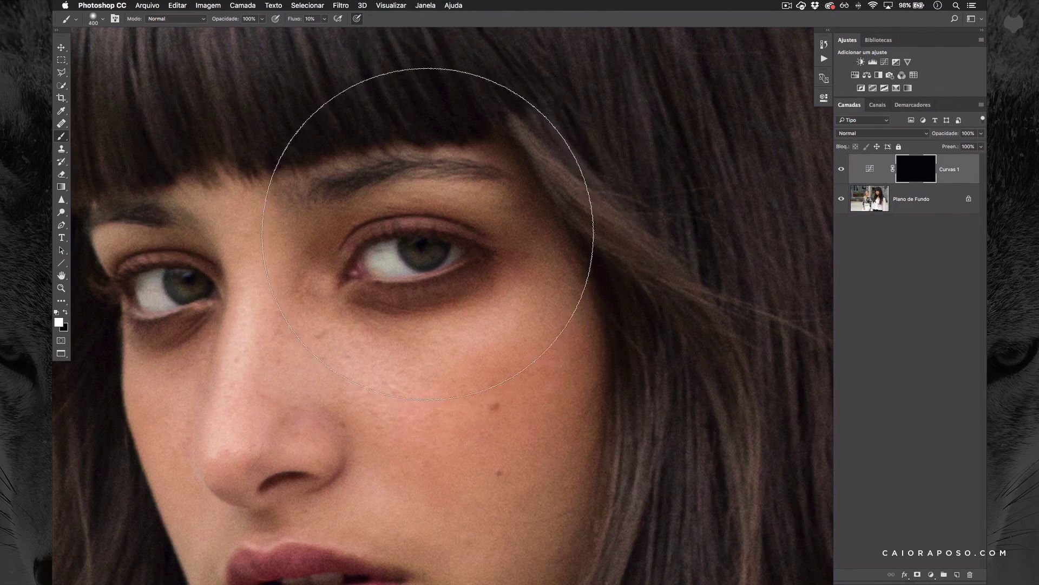
pyautogui.press('[')
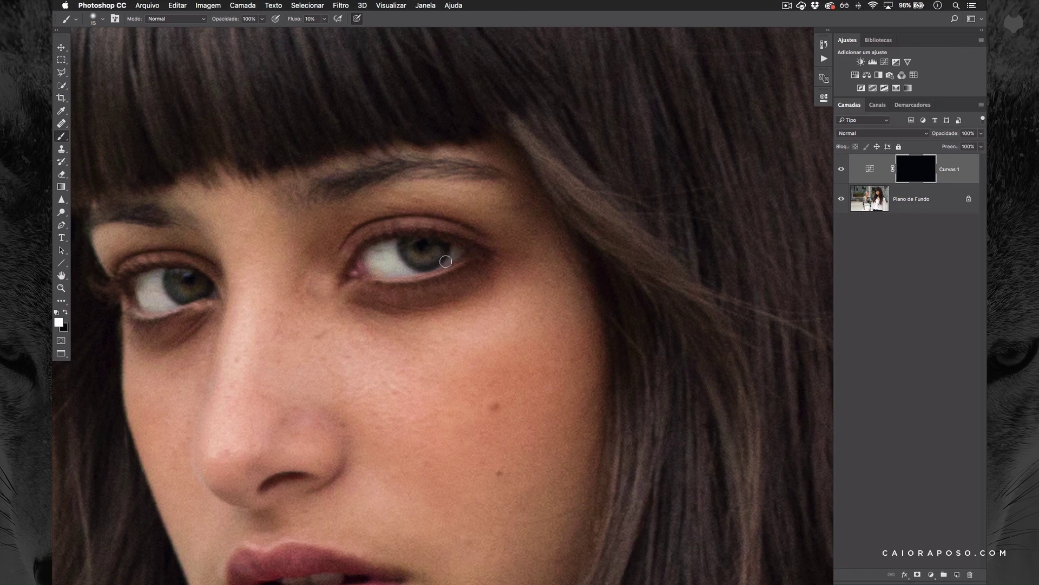
# Add a second Curves layer for darkening, lower its midtones to input 128, output 109, and invert its mask to black.
pyautogui.click(884, 63)
pyautogui.moveTo(727, 211); pyautogui.dragTo(726, 218)
pyautogui.press('super+i')
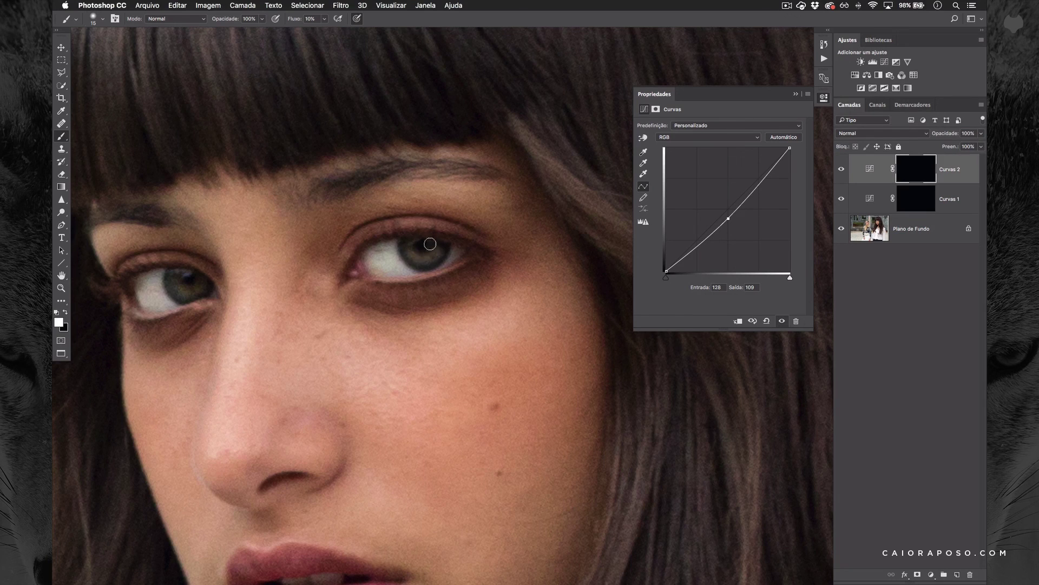
pyautogui.click(796, 95)
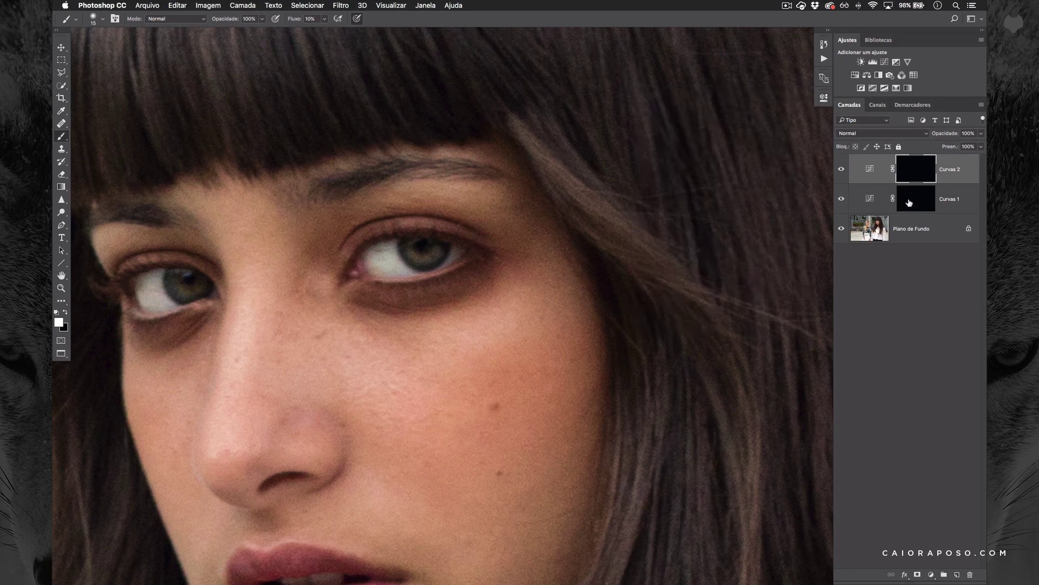
# Review the brightening and darkening layers' curves, and toggle the brightening layer's visibility off and on to compare the face.
pyautogui.doubleClick(867, 198)
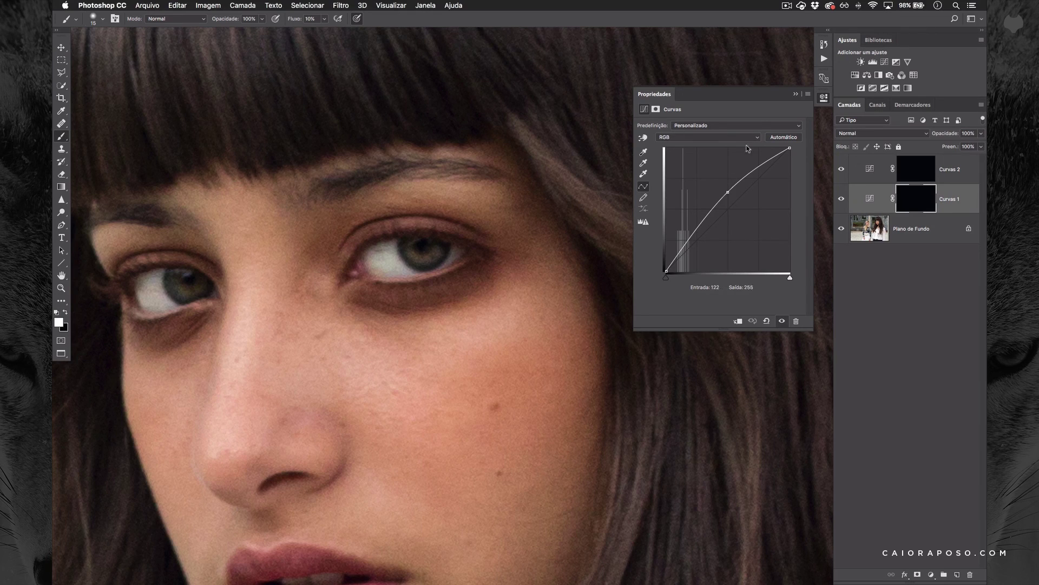
pyautogui.click(871, 171)
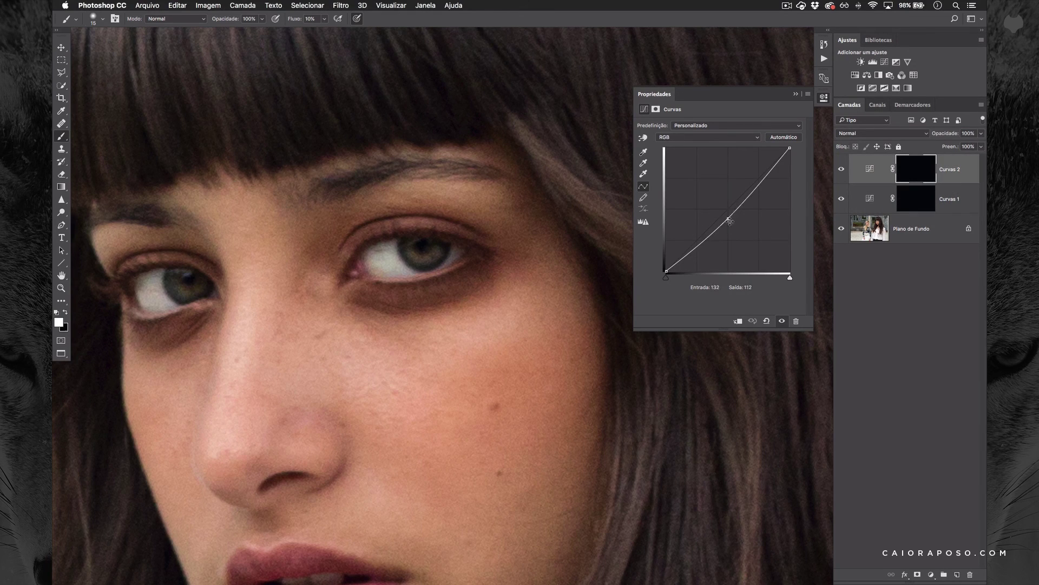
pyautogui.click(796, 95)
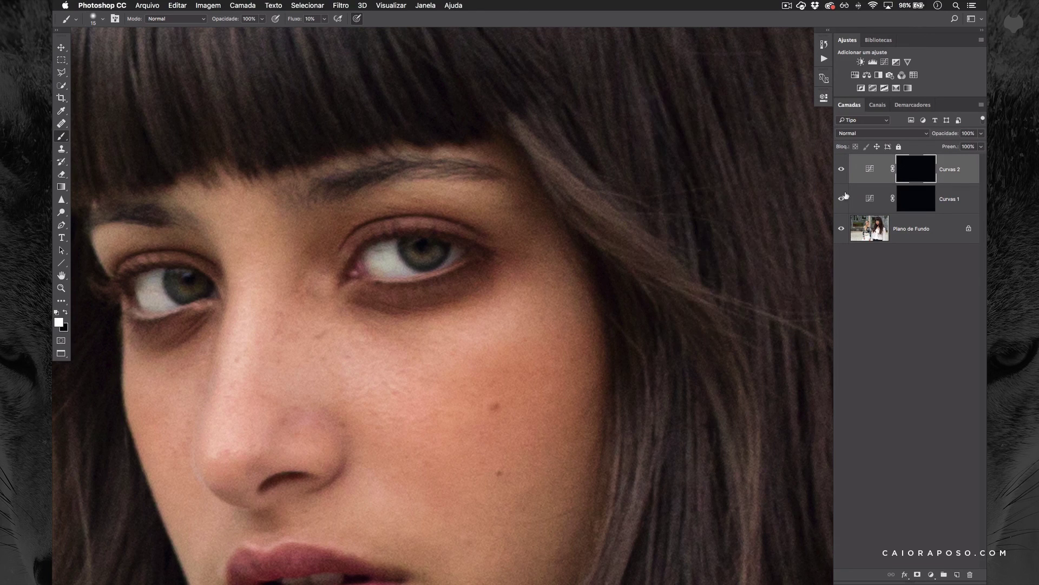
pyautogui.click(841, 198)
pyautogui.click(841, 198)
pyautogui.click(841, 200)
pyautogui.click(841, 199)
# Try a midtone adjustment on the darkening layer's Red channel curve and return its channel to RGB.
pyautogui.doubleClick(868, 170)
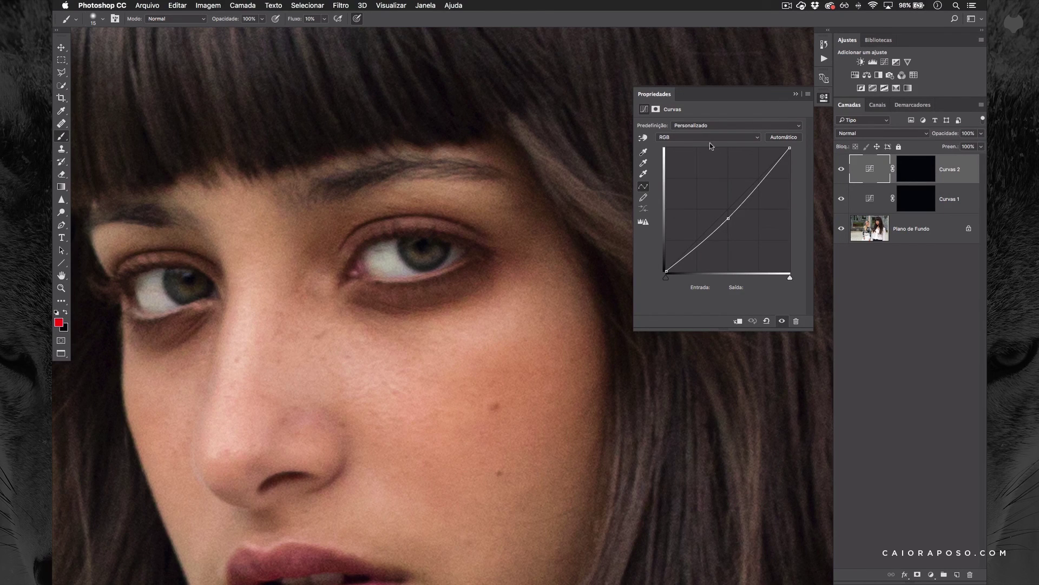
pyautogui.click(725, 138)
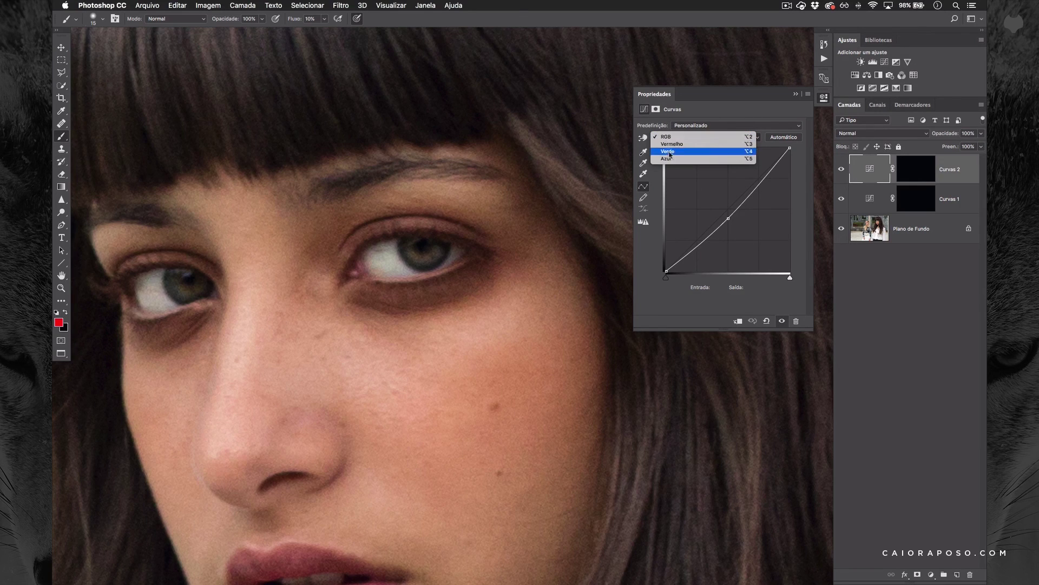
pyautogui.click(680, 145)
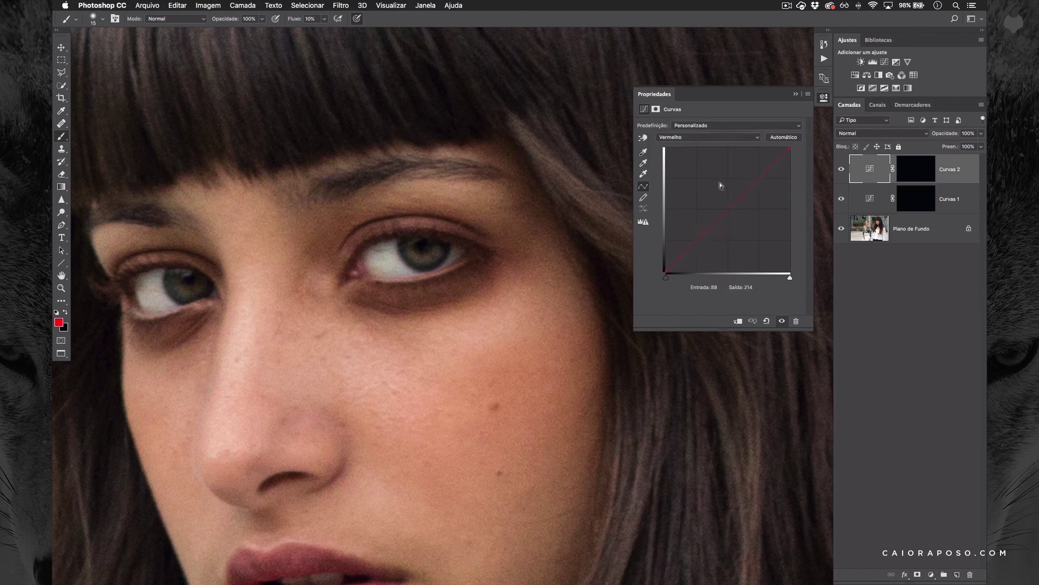
pyautogui.moveTo(729, 208); pyautogui.dragTo(861, 223)
pyautogui.click(731, 137)
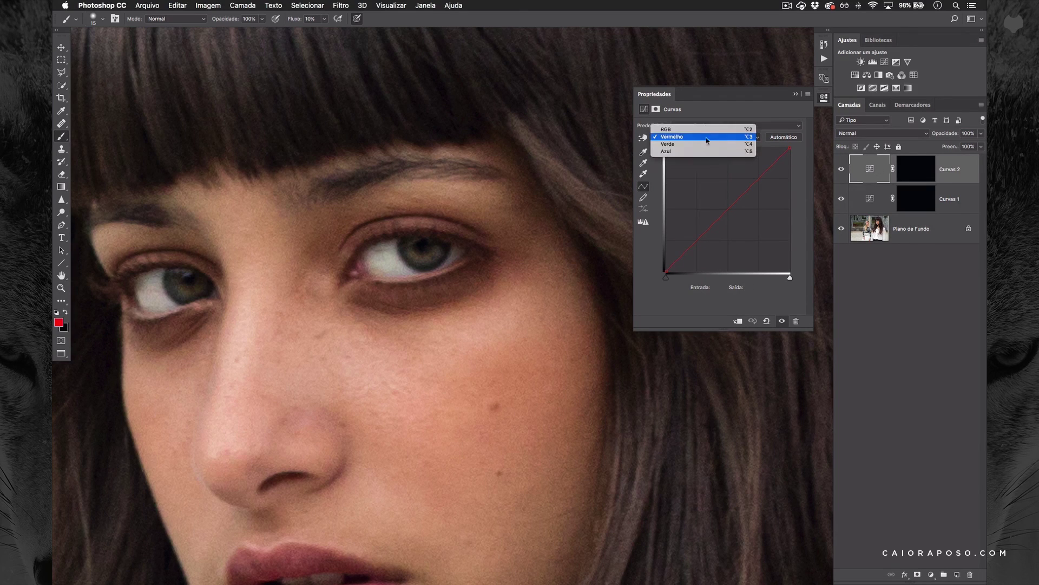
pyautogui.click(701, 128)
pyautogui.click(796, 94)
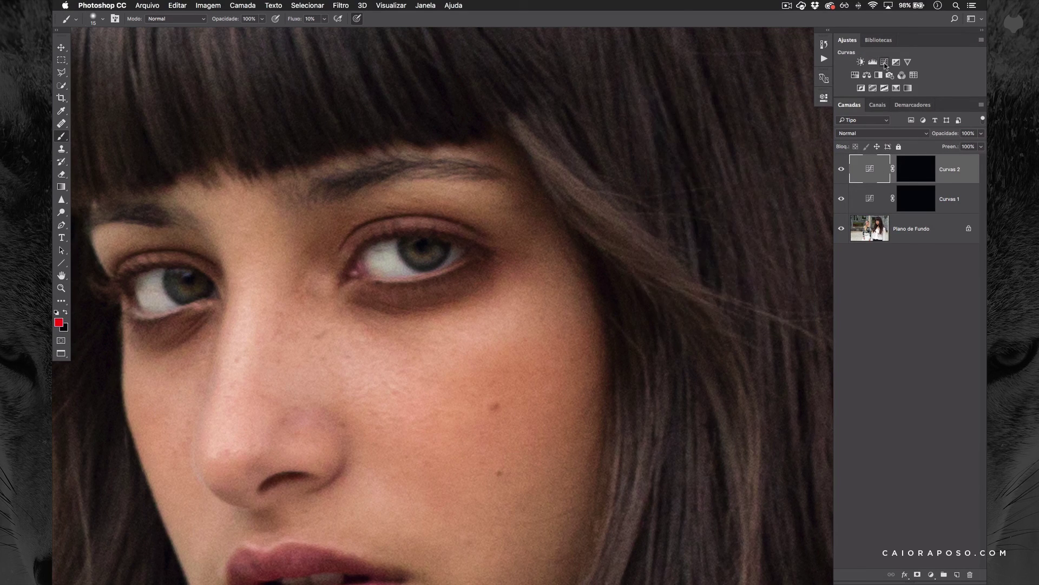
# Add a third Curves adjustment layer above the darkening layer and try a midtone adjustment on its Red channel.
pyautogui.click(885, 62)
pyautogui.click(710, 138)
pyautogui.click(672, 144)
pyautogui.moveTo(718, 219); pyautogui.dragTo(726, 142)
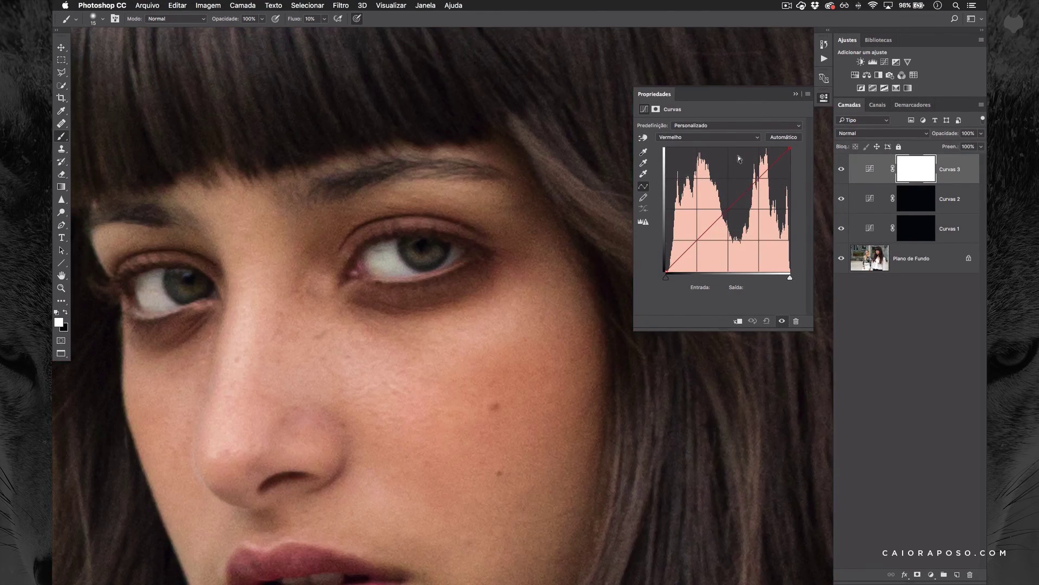
# Try midtone adjustments on the Green and Blue channel curves of the third Curves layer.
pyautogui.click(720, 137)
pyautogui.click(709, 144)
pyautogui.moveTo(717, 219); pyautogui.dragTo(731, 287)
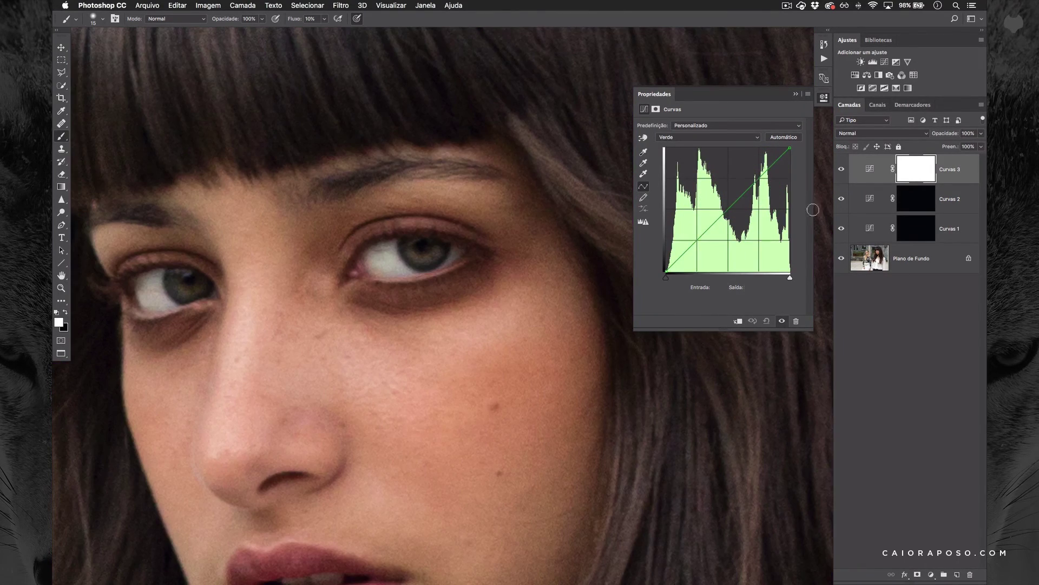
pyautogui.click(715, 138)
pyautogui.click(714, 144)
pyautogui.moveTo(725, 213); pyautogui.dragTo(731, 287)
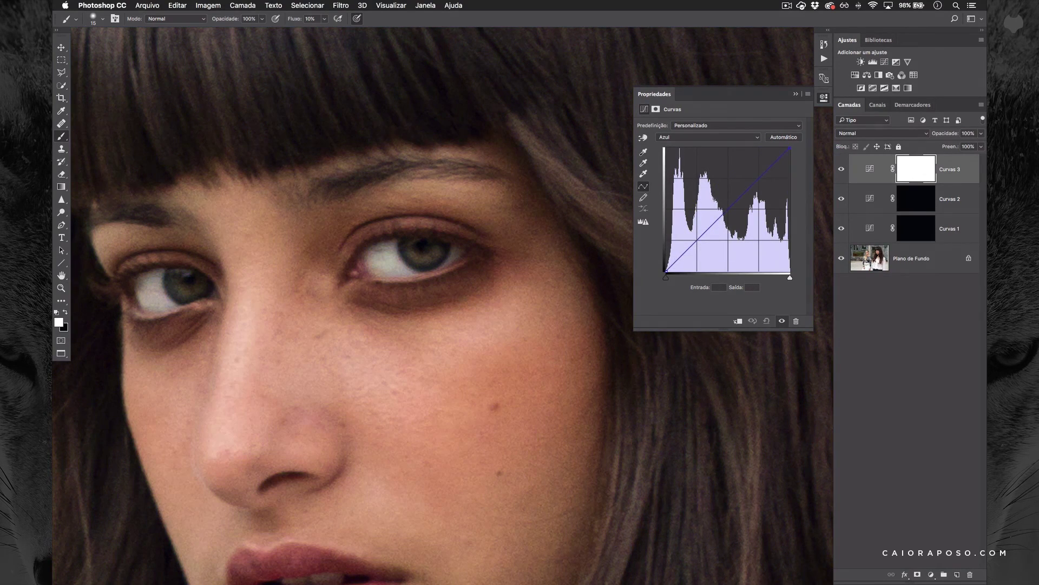
# Return the third Curves layer's channel to RGB and delete that layer.
pyautogui.click(727, 138)
pyautogui.click(706, 115)
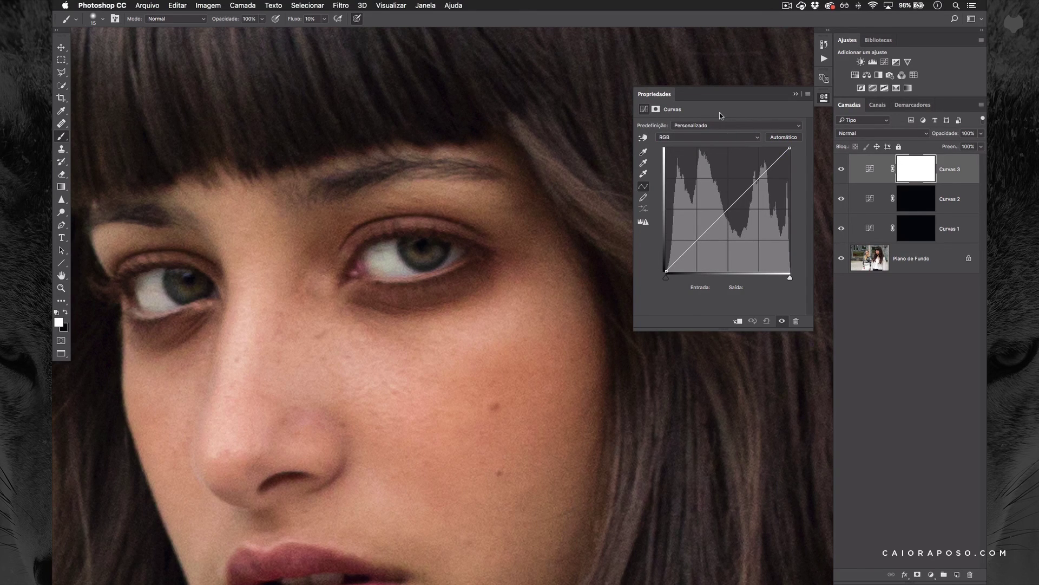
pyautogui.click(796, 94)
pyautogui.press('Delete')
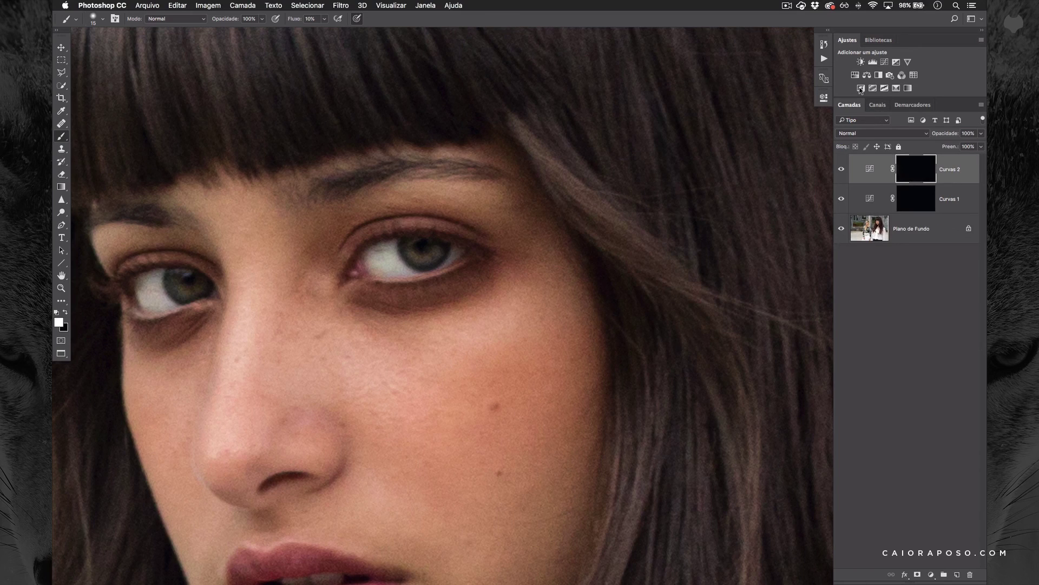